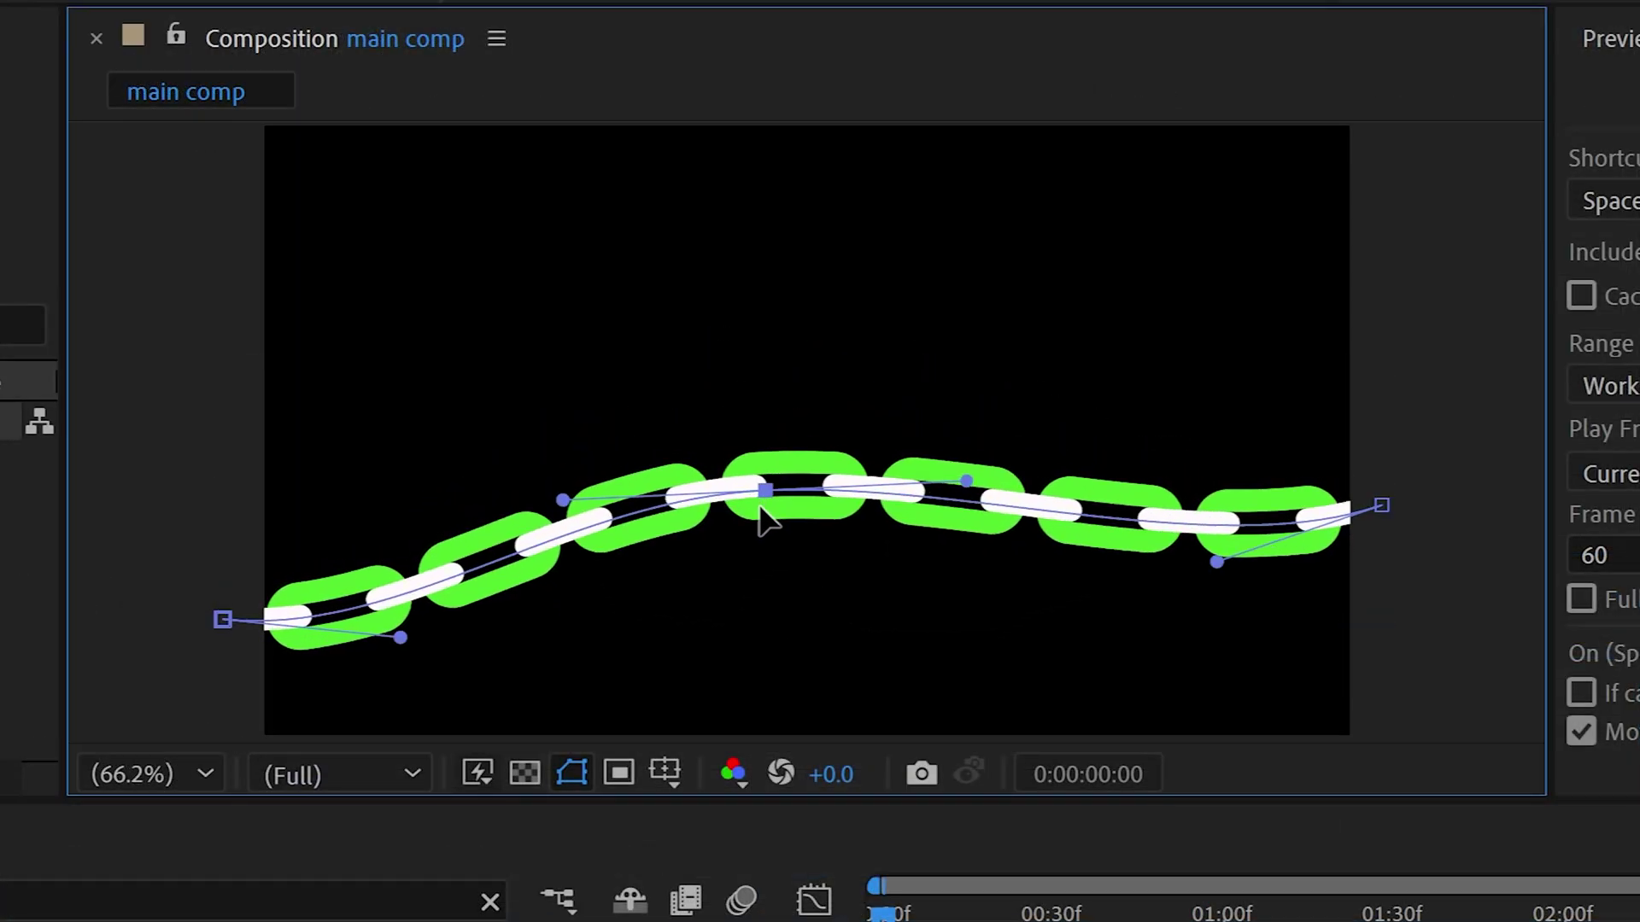
Reshape the chain's wave by raising the middle point up-left and curving the right end's handle
{"action": "left_click_drag", "start_coordinate": [760, 508], "coordinate": [659, 342]}
{"action": "left_click_drag", "start_coordinate": [1216, 563], "coordinate": [1153, 504]}
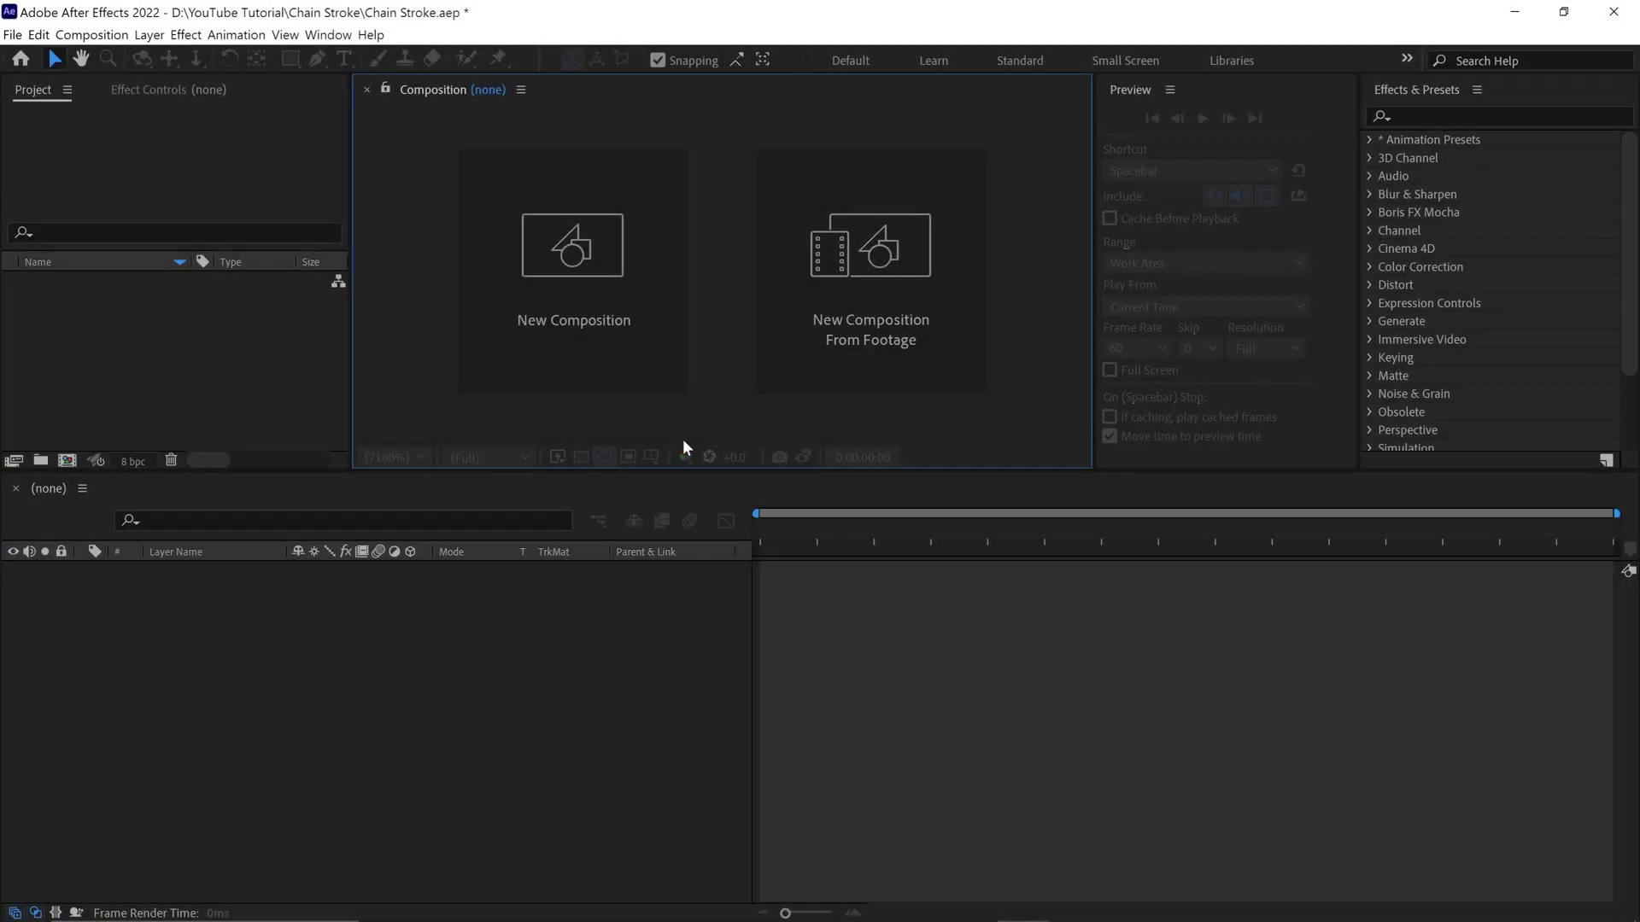
Create a composition named 'main comp' at 1920×1080, 60 fps, 5 seconds long
{"action": "left_click", "coordinate": [601, 352]}
{"action": "type", "text": "main comp"}
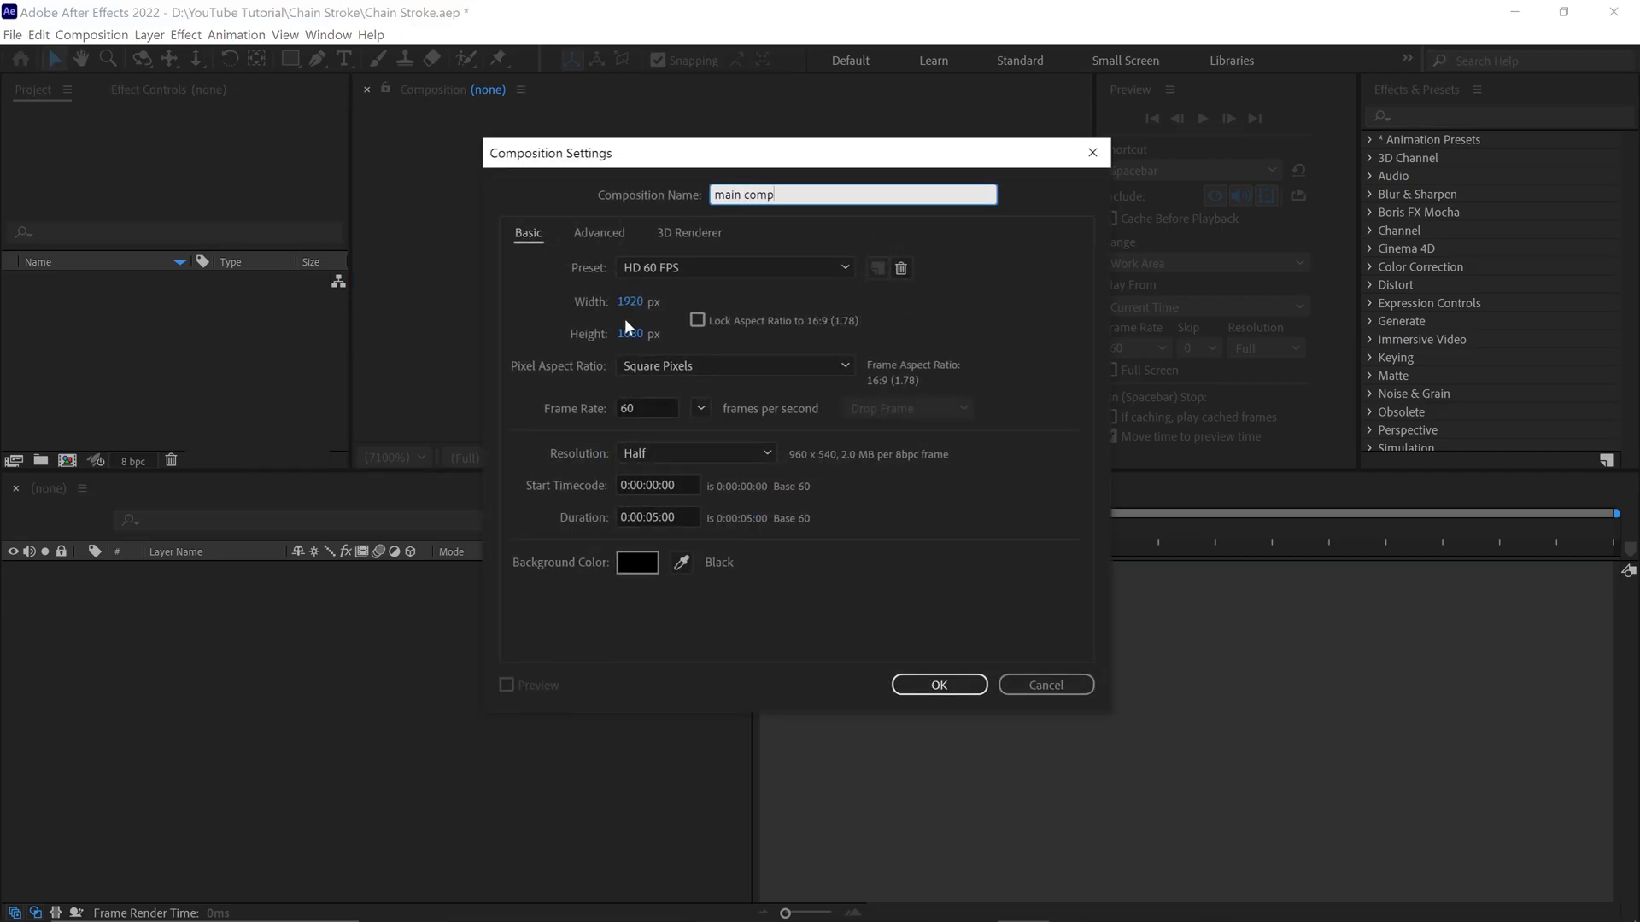
{"action": "left_click", "coordinate": [644, 300]}
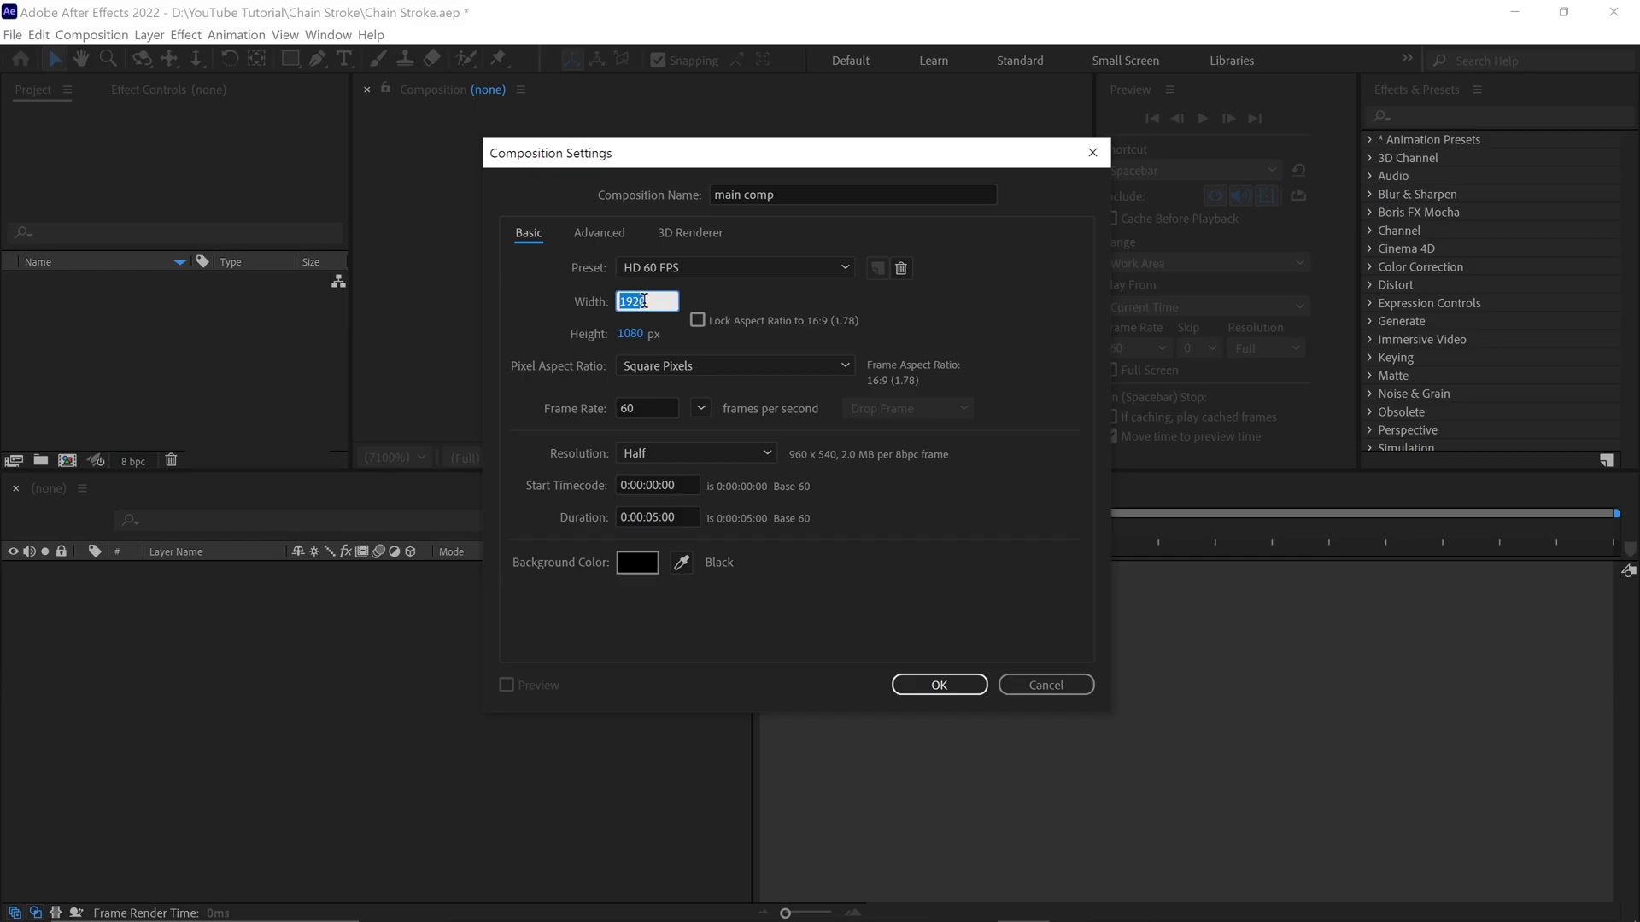
{"action": "left_click", "coordinate": [648, 334]}
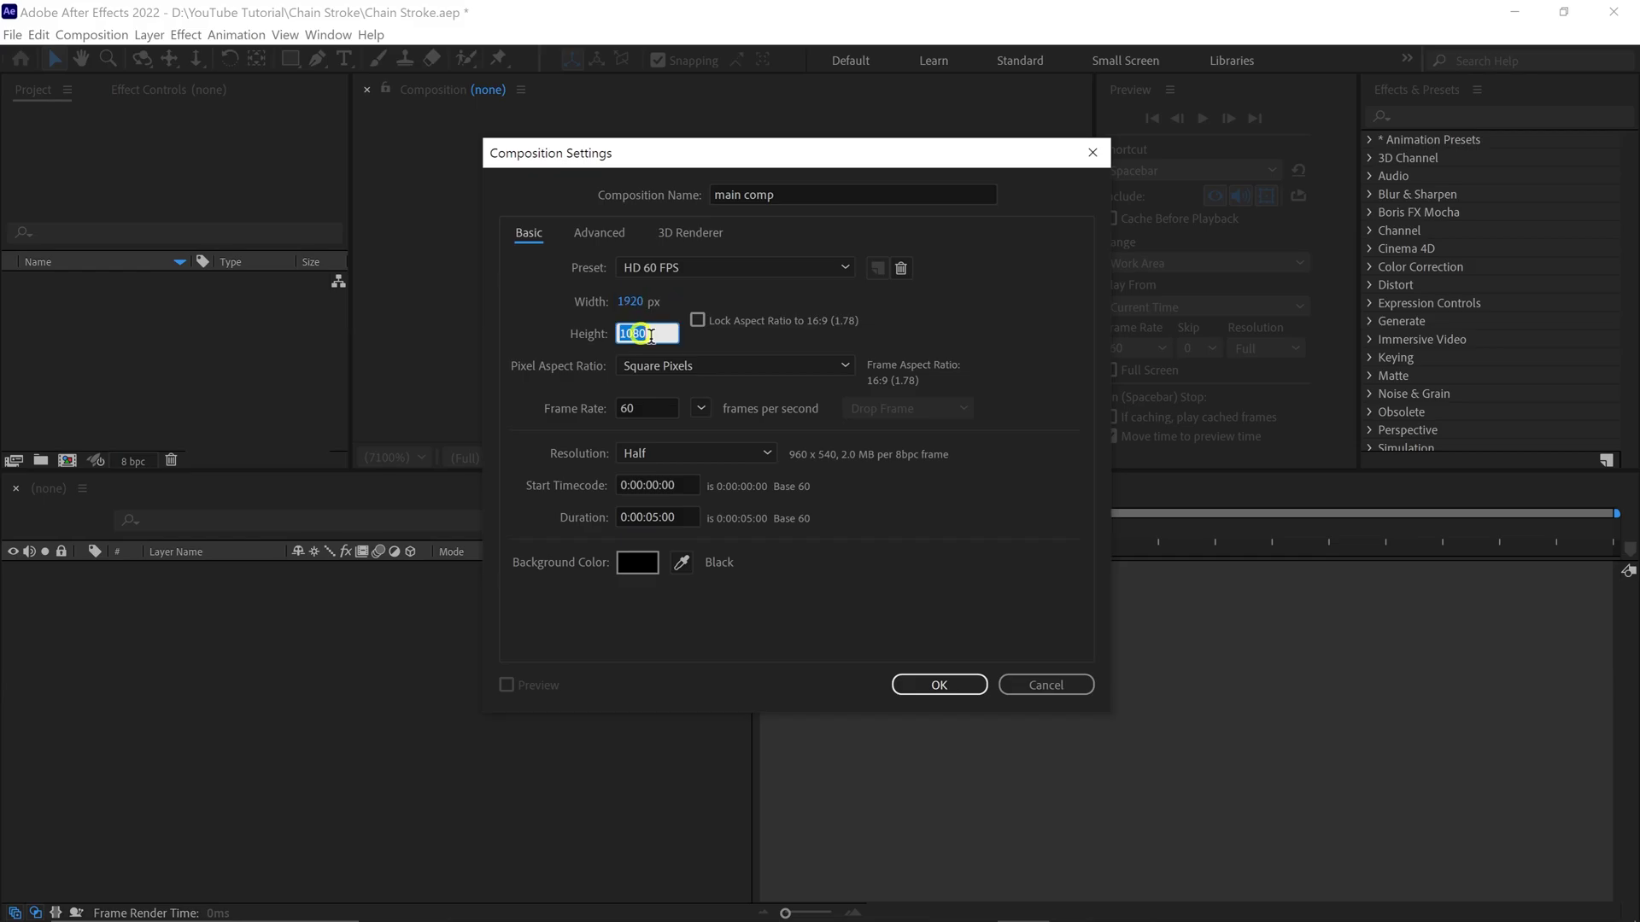
{"action": "key", "text": "Return"}
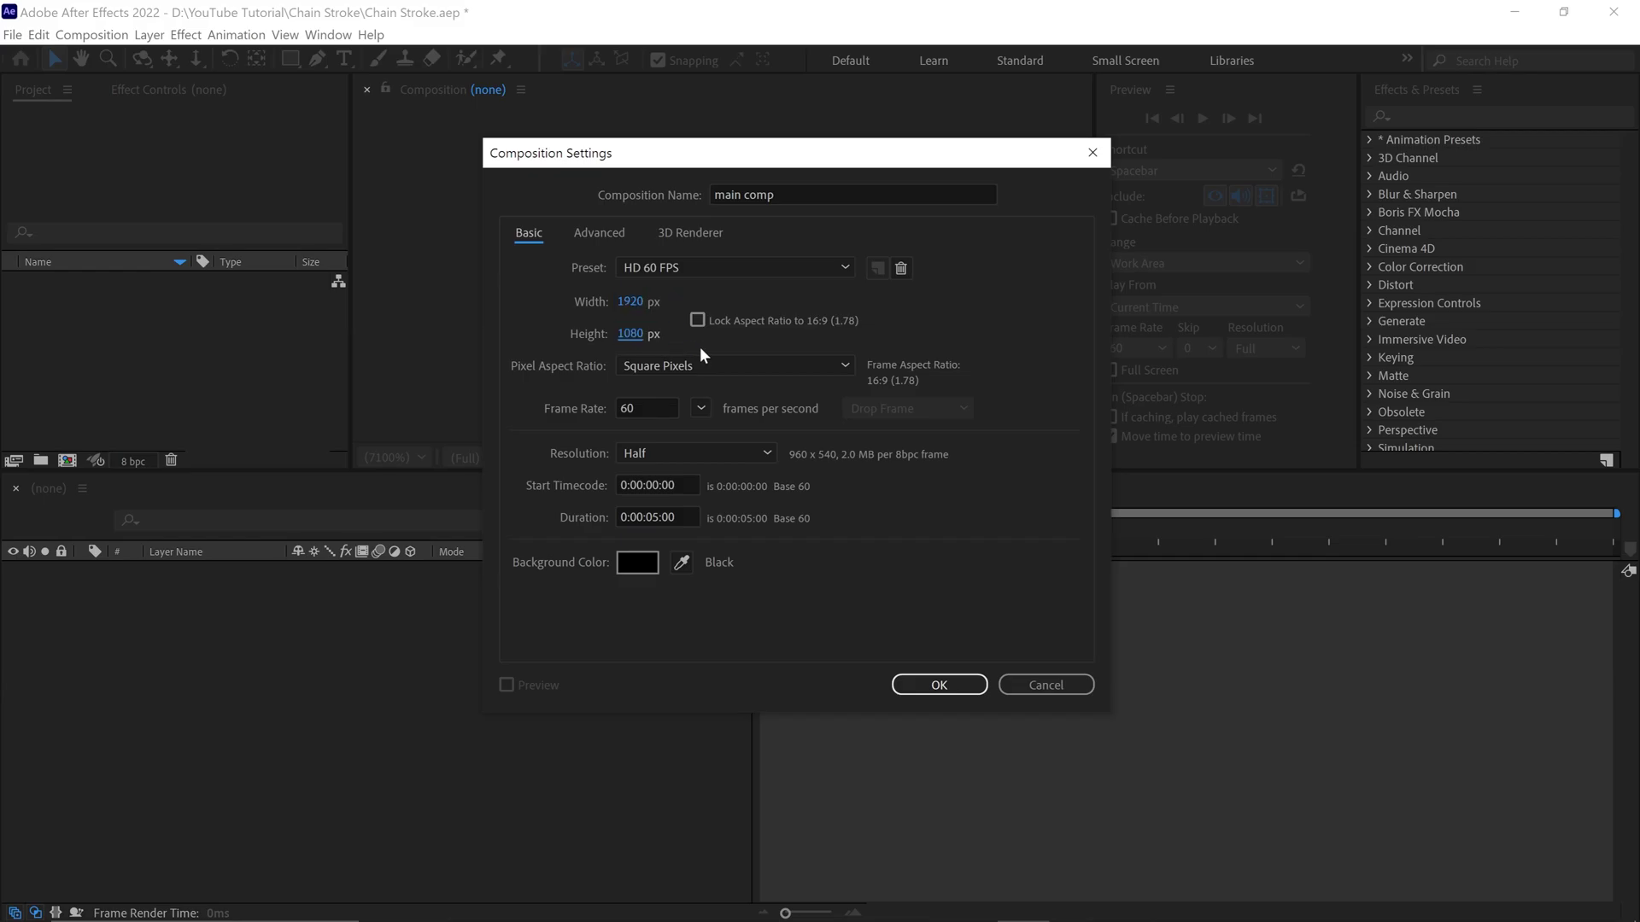
{"action": "left_click", "coordinate": [939, 685]}
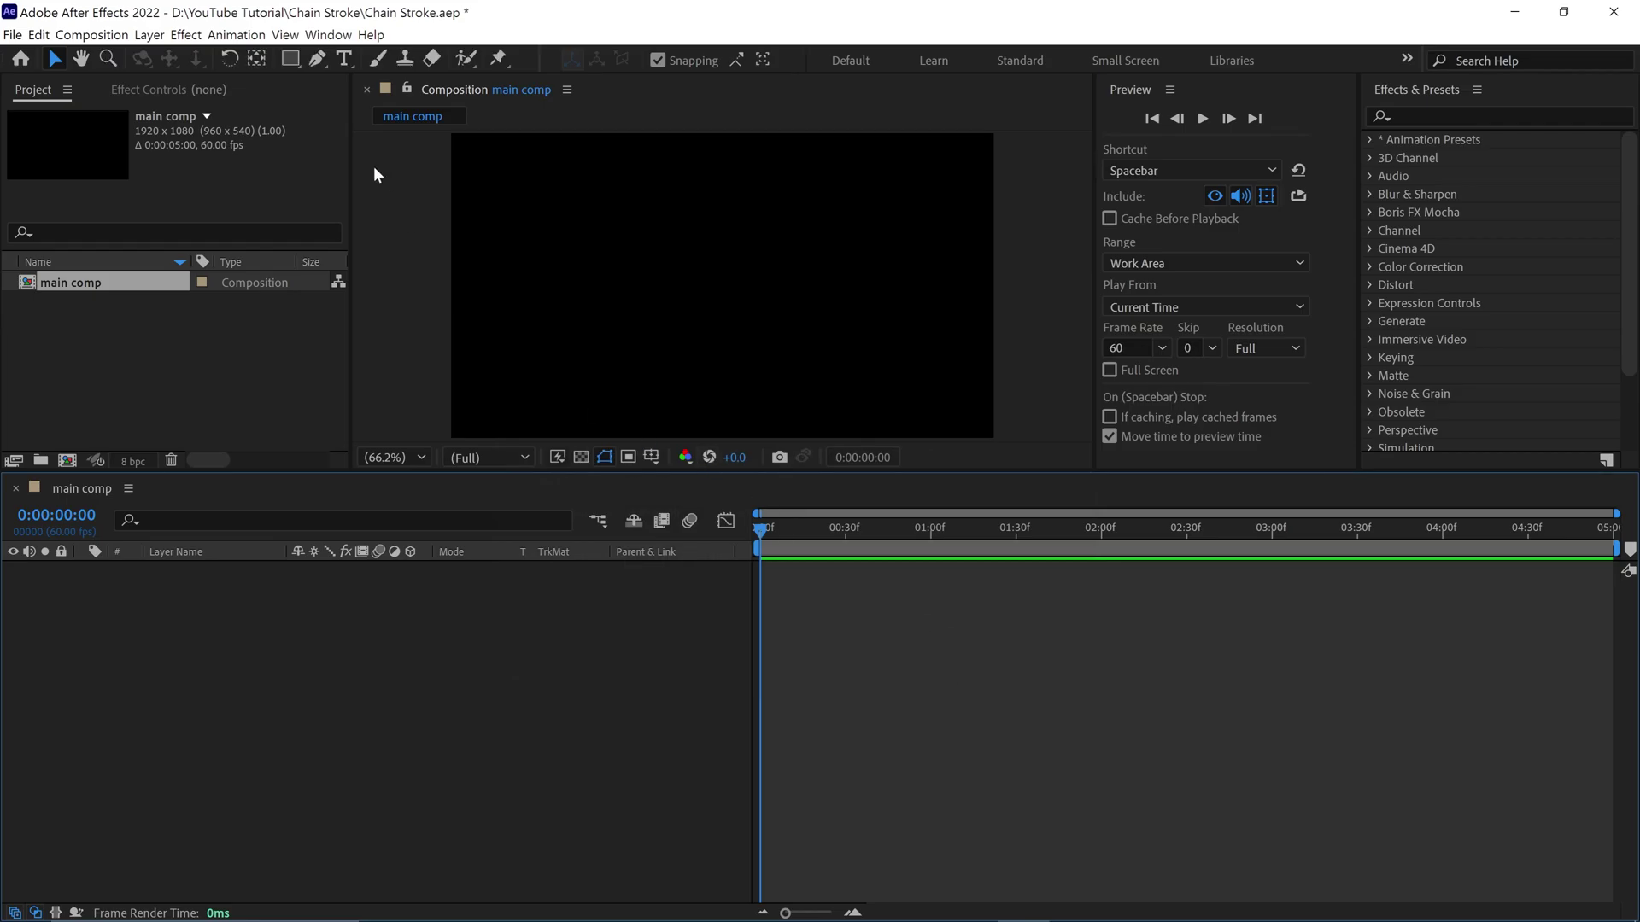
Set the Pen tool's stroke to white FFFFFF with a 40 px width
{"action": "left_click", "coordinate": [316, 59]}
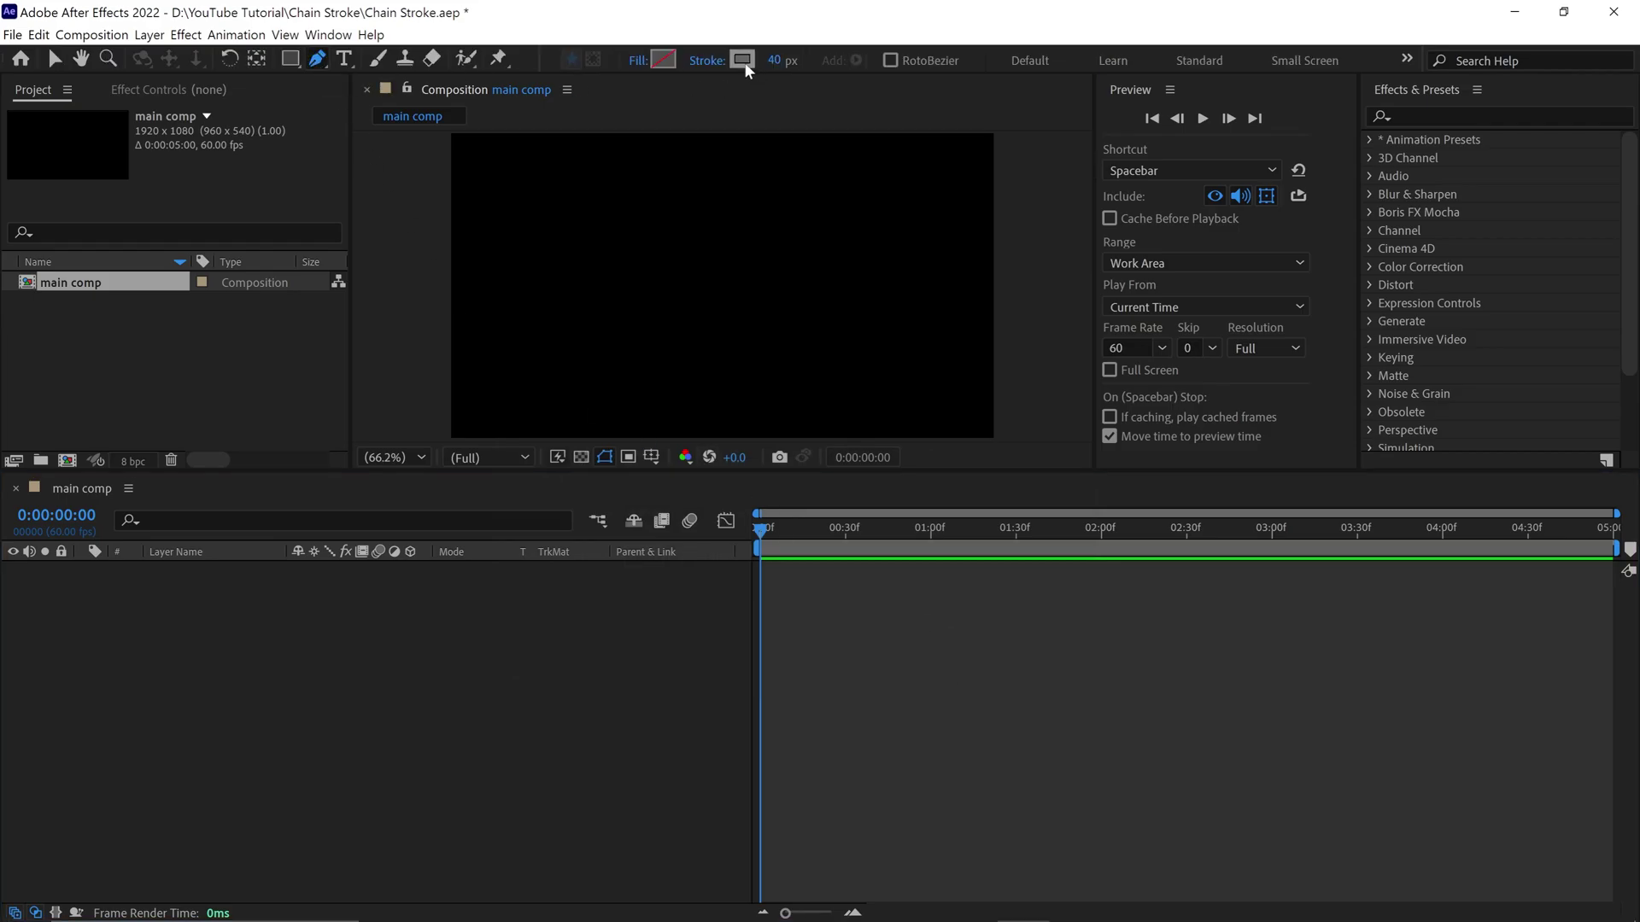
{"action": "left_click", "coordinate": [743, 60]}
{"action": "type", "text": "FFFFFF"}
{"action": "left_click", "coordinate": [1176, 190]}
{"action": "left_click", "coordinate": [774, 60]}
{"action": "key", "text": "Return"}
Draw a three-point wavy S-curve path across the maximized composition view
{"action": "key", "text": "grave"}
{"action": "left_click_drag", "start_coordinate": [378, 654], "coordinate": [513, 668]}
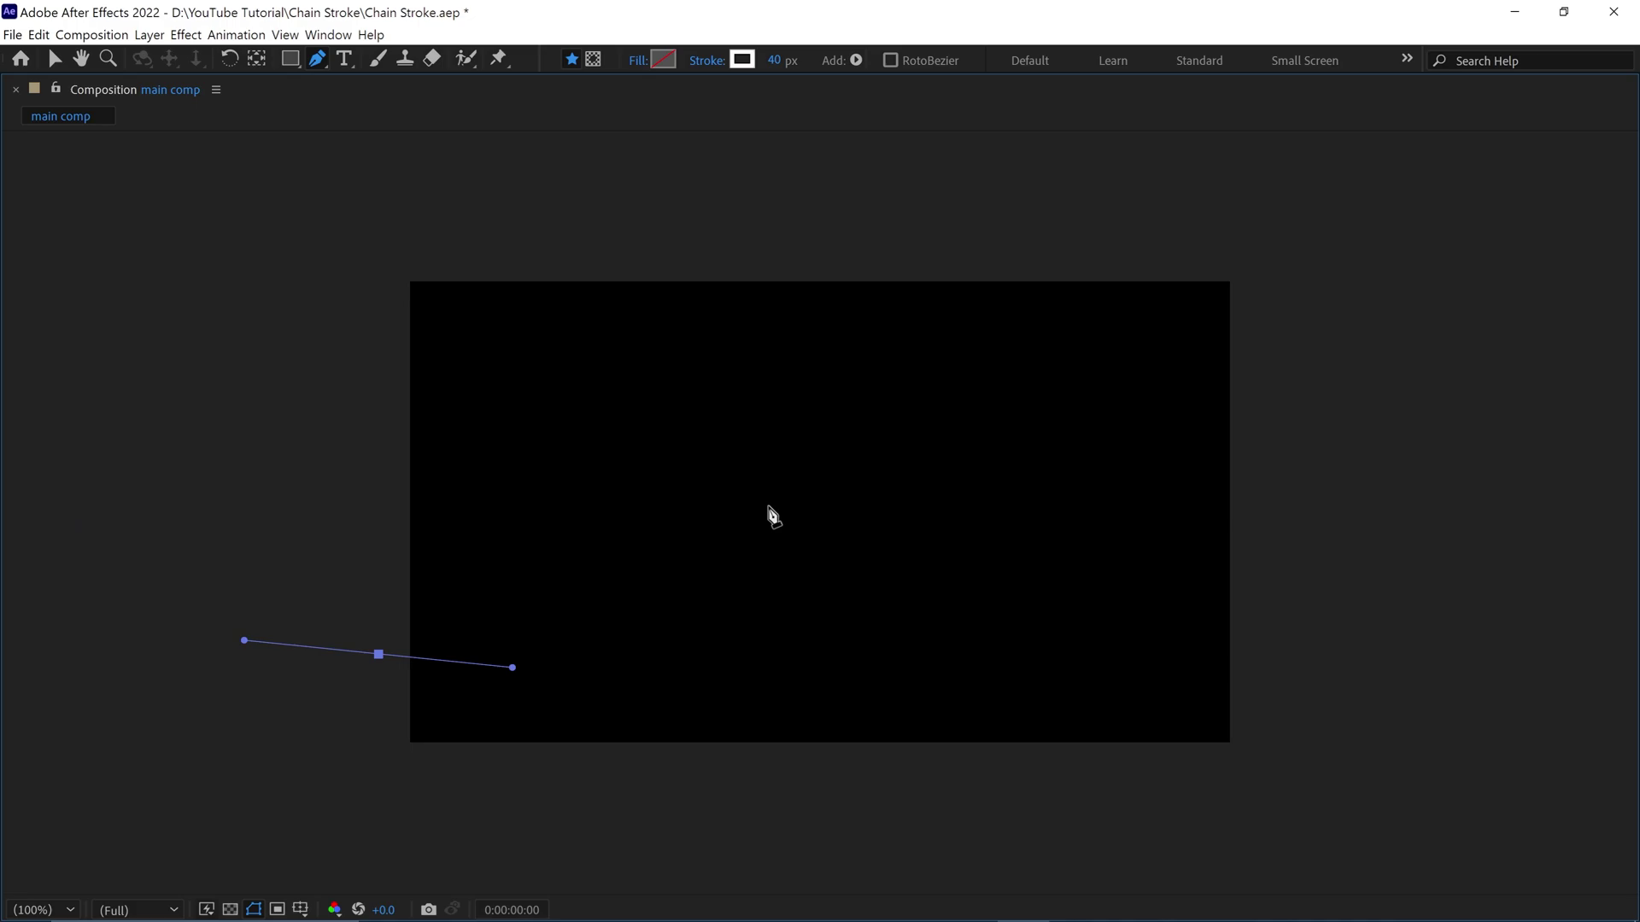
{"action": "left_click_drag", "start_coordinate": [796, 461], "coordinate": [897, 459]}
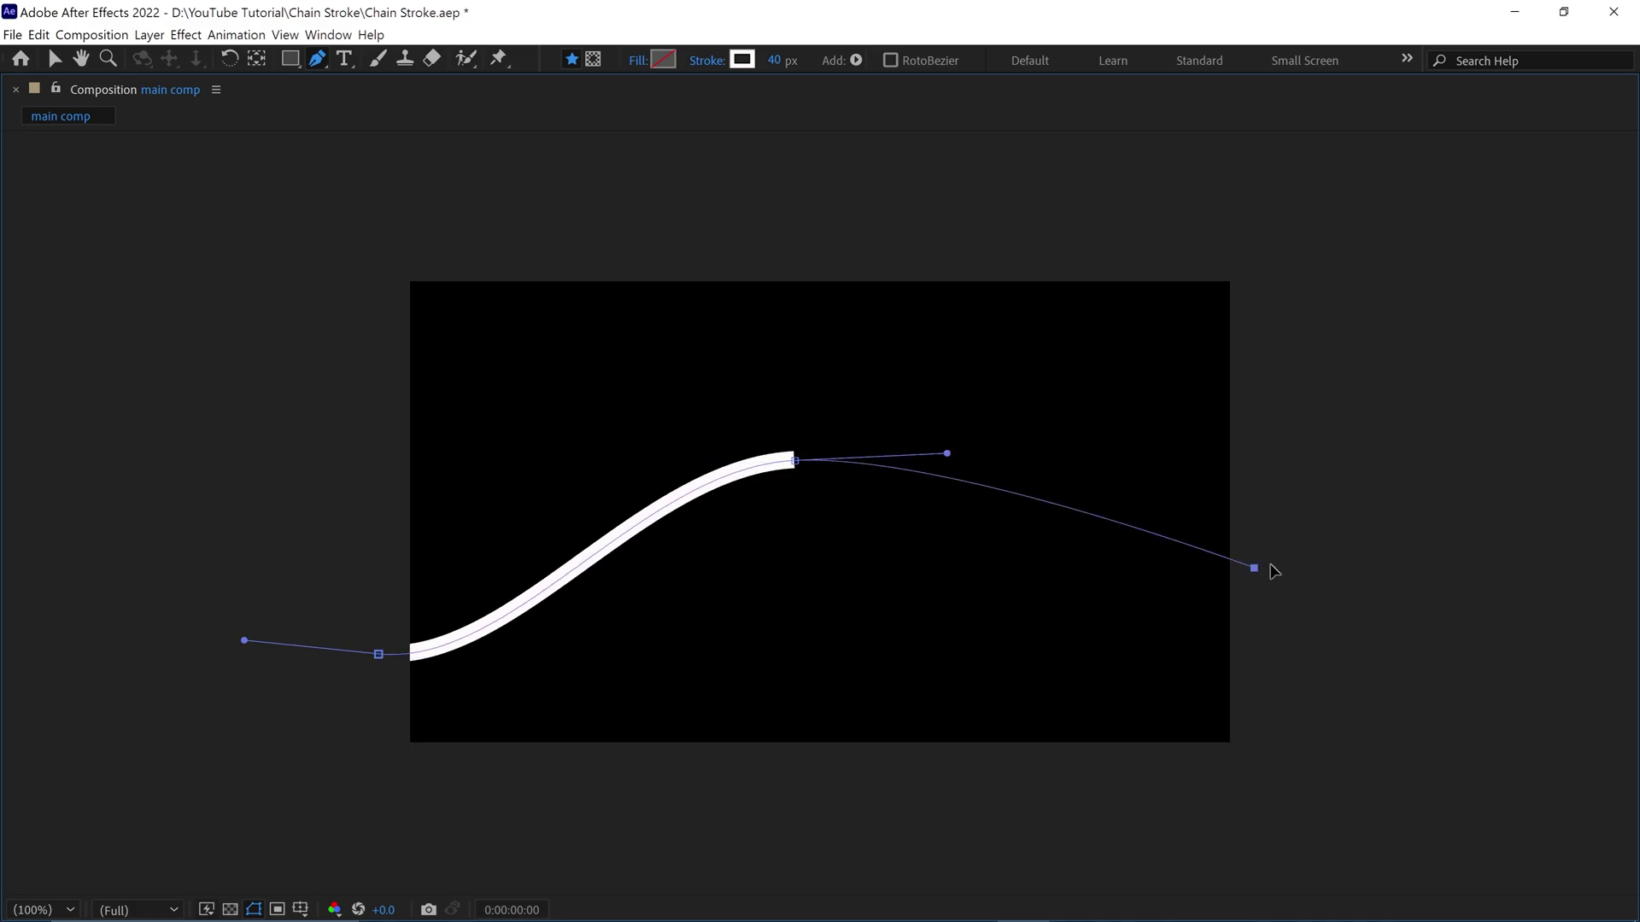
{"action": "left_click_drag", "start_coordinate": [1253, 568], "coordinate": [1378, 525]}
{"action": "key", "text": "grave"}
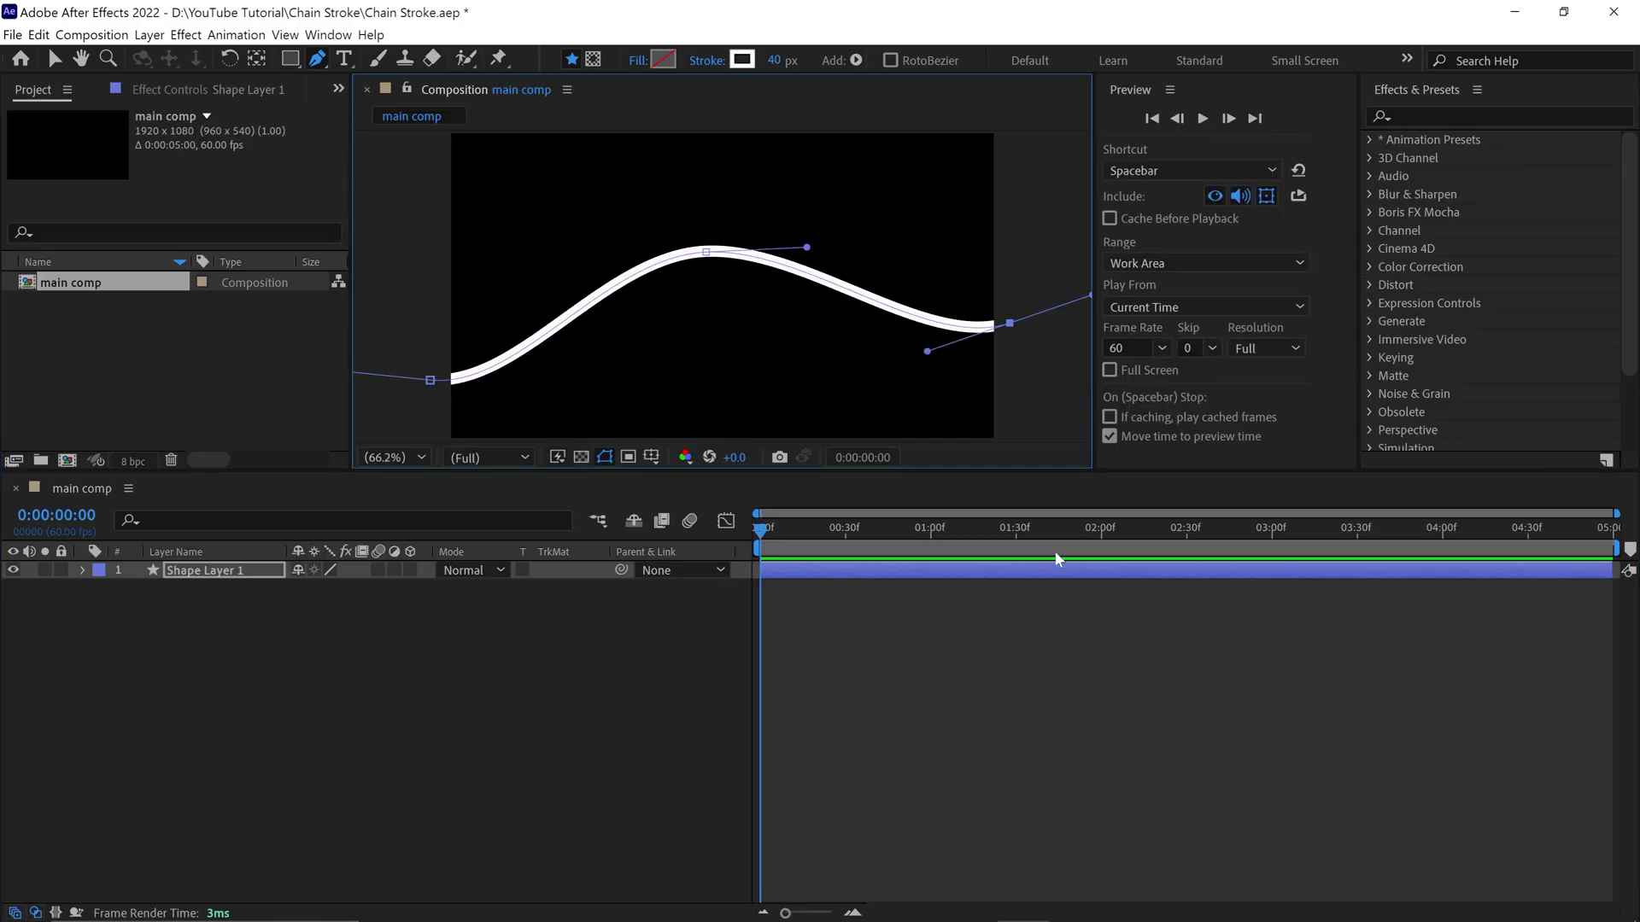
Rename the shape layer to L1
{"action": "left_click", "coordinate": [271, 570]}
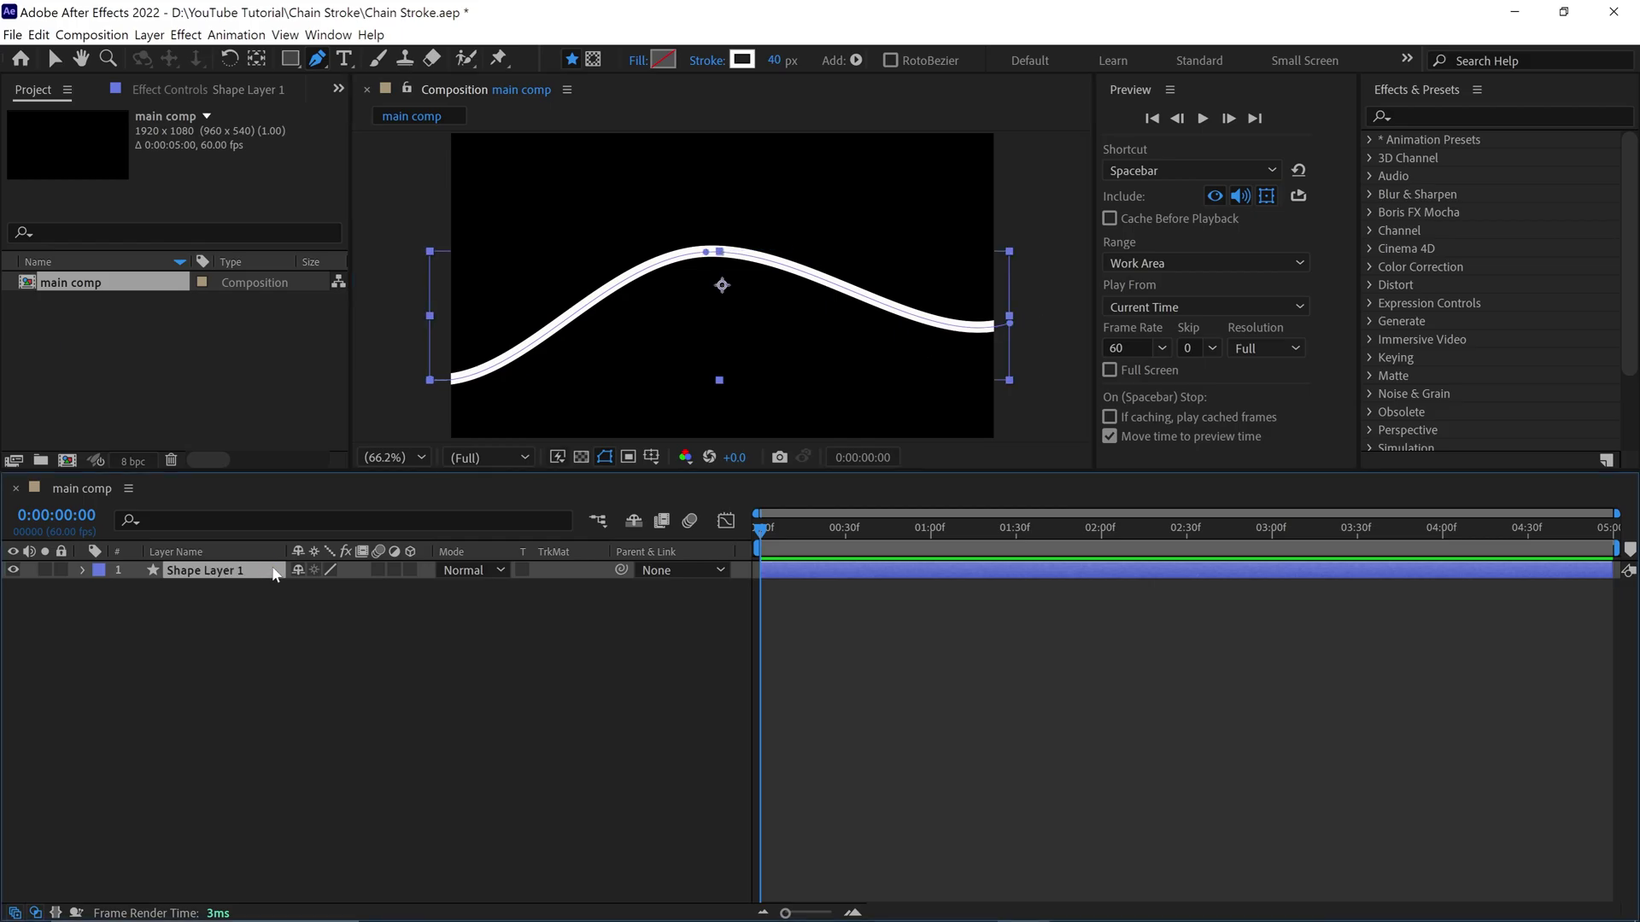
{"action": "key", "text": "Return"}
{"action": "type", "text": "L1"}
{"action": "key", "text": "Return"}
Set the stroke's Line Cap and Line Join to Round
{"action": "left_click", "coordinate": [273, 520]}
{"action": "type", "text": "cap"}
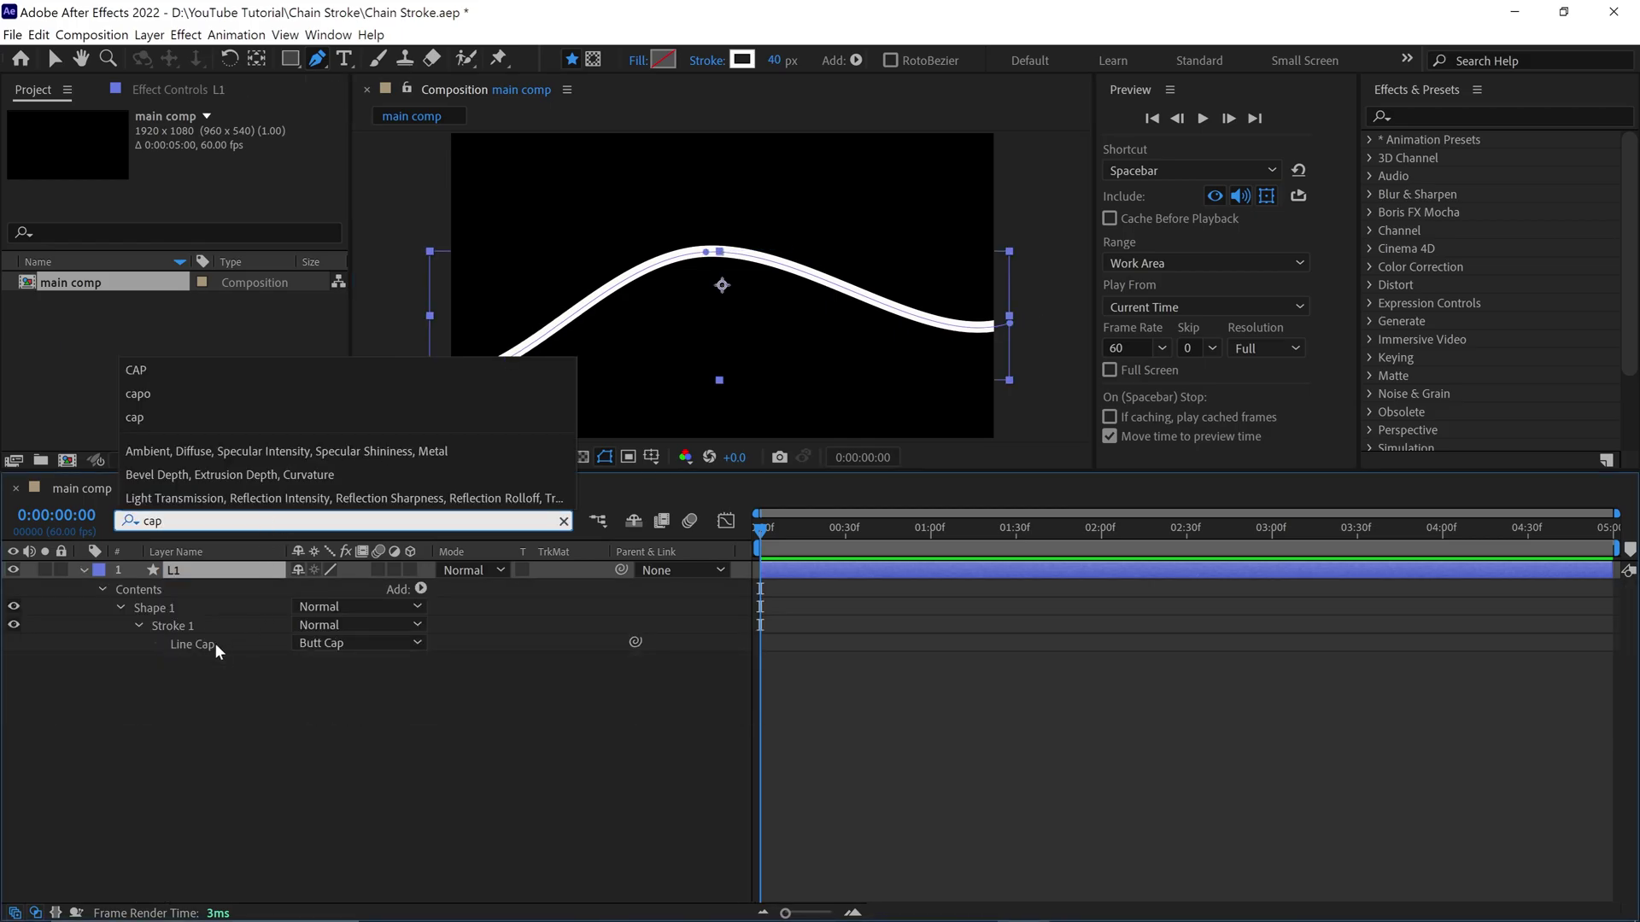
{"action": "left_click", "coordinate": [342, 644]}
{"action": "left_click", "coordinate": [325, 683]}
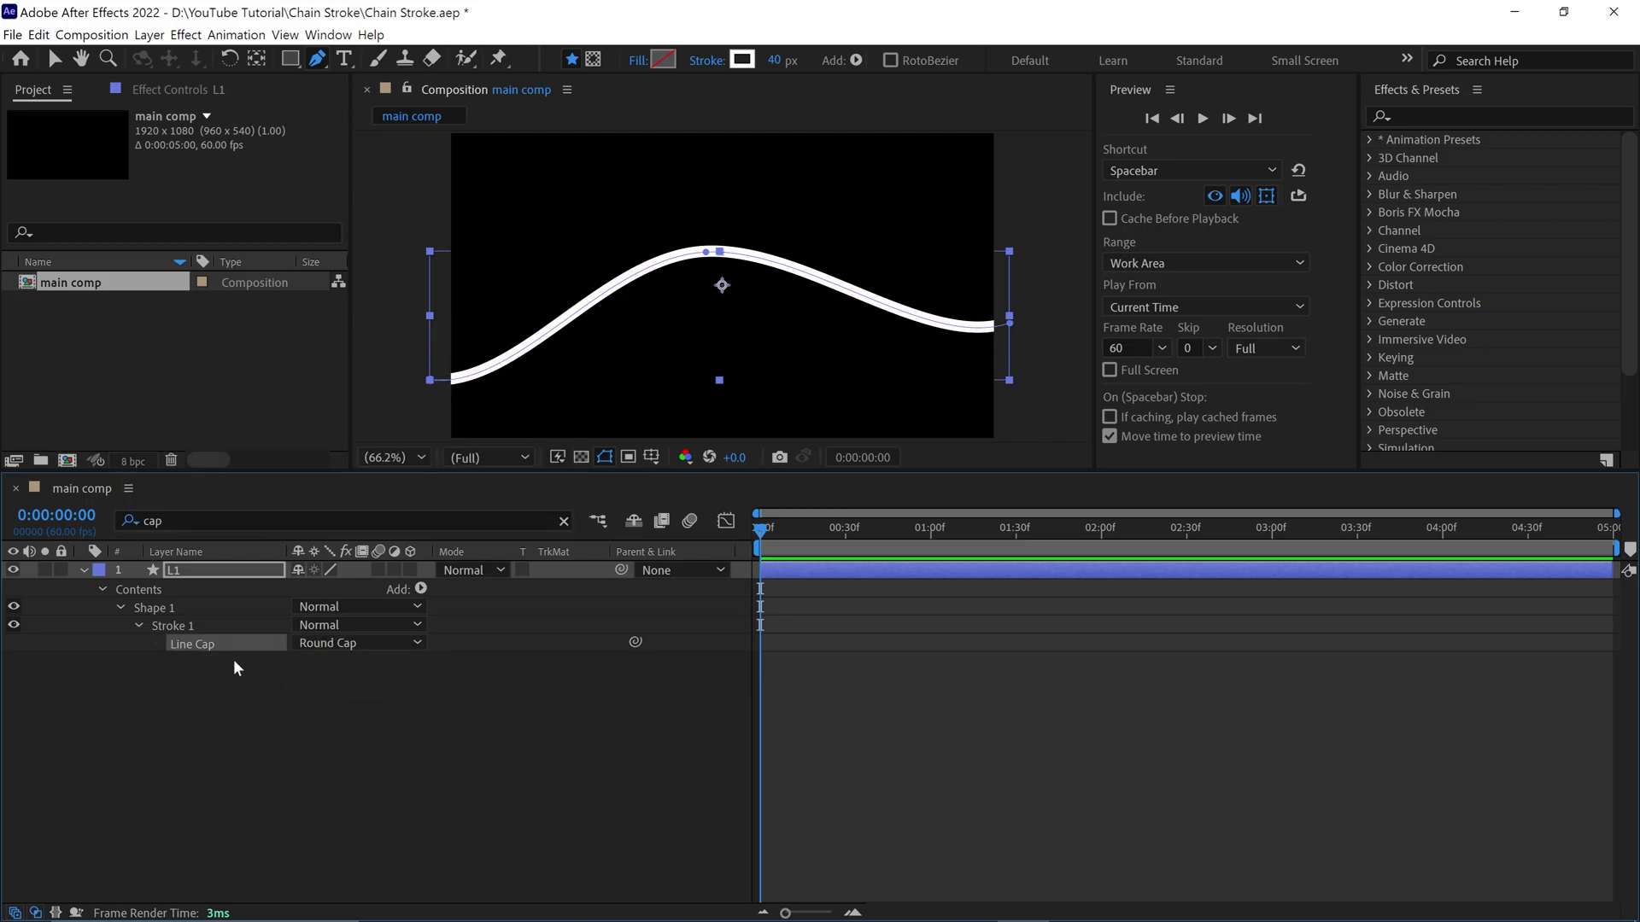
{"action": "left_click", "coordinate": [138, 626]}
{"action": "left_click", "coordinate": [138, 626]}
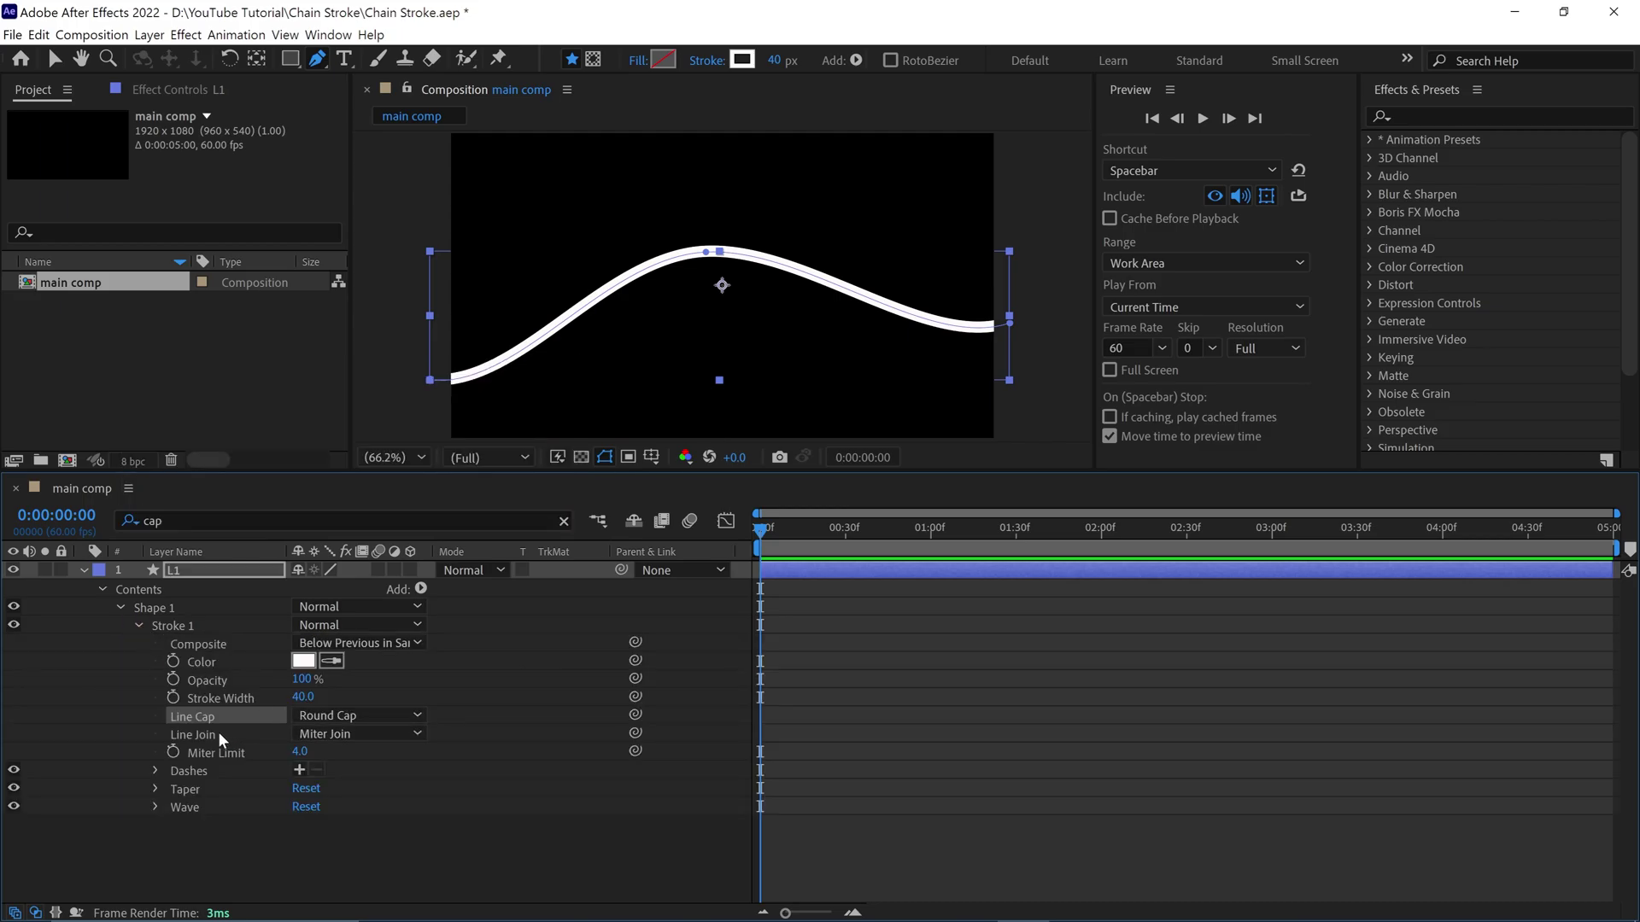
{"action": "left_click", "coordinate": [382, 734]}
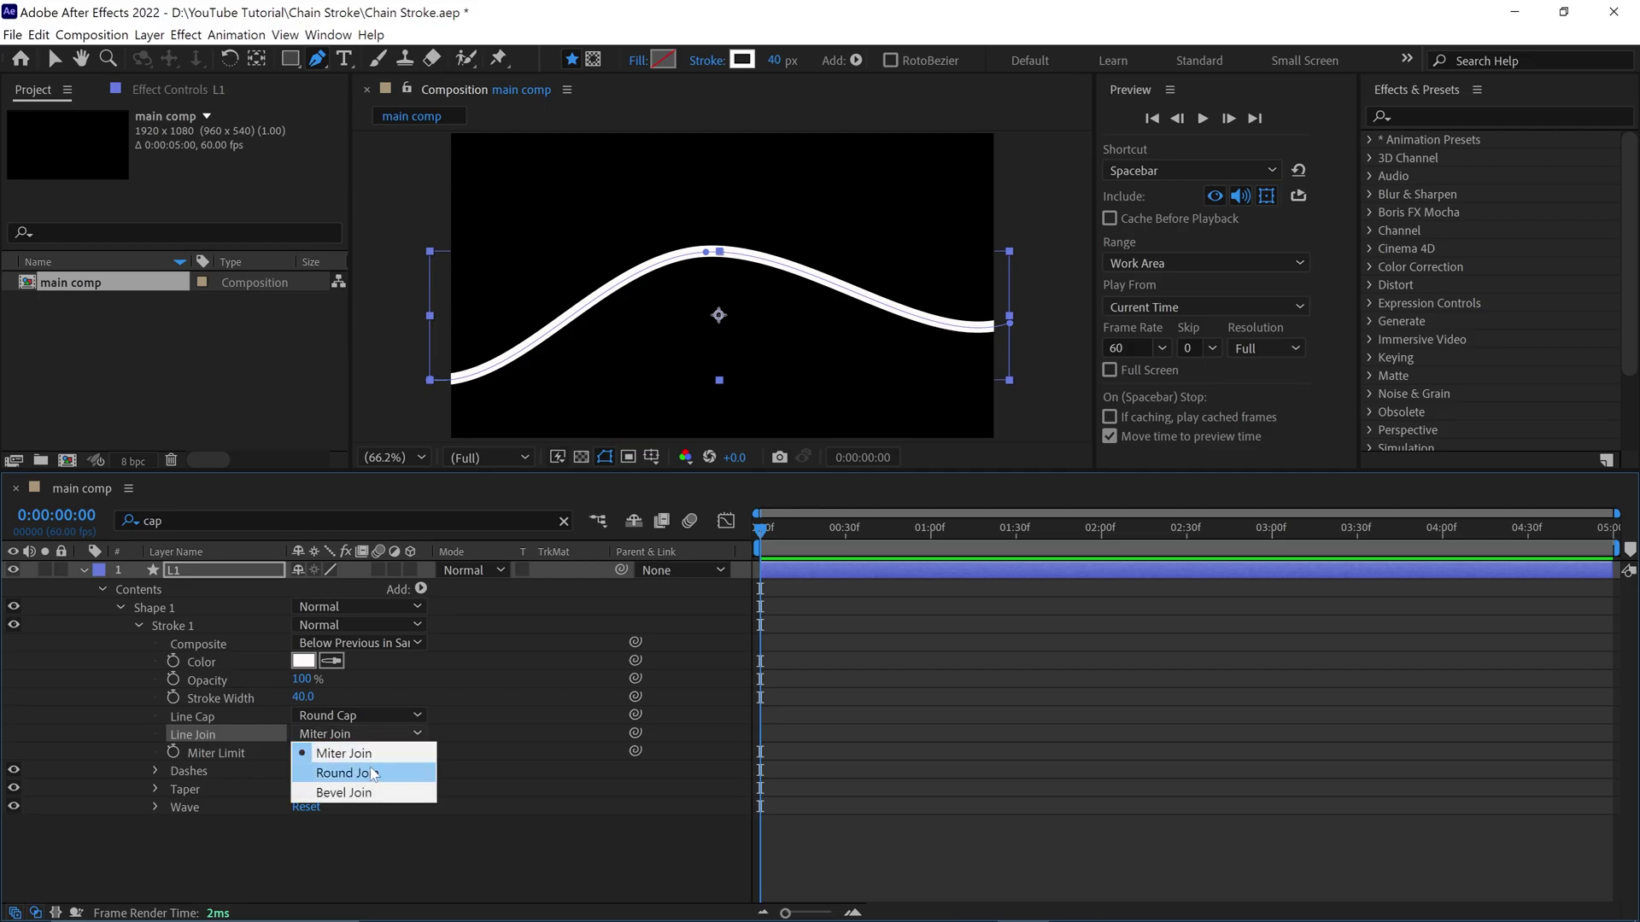
{"action": "left_click", "coordinate": [371, 773]}
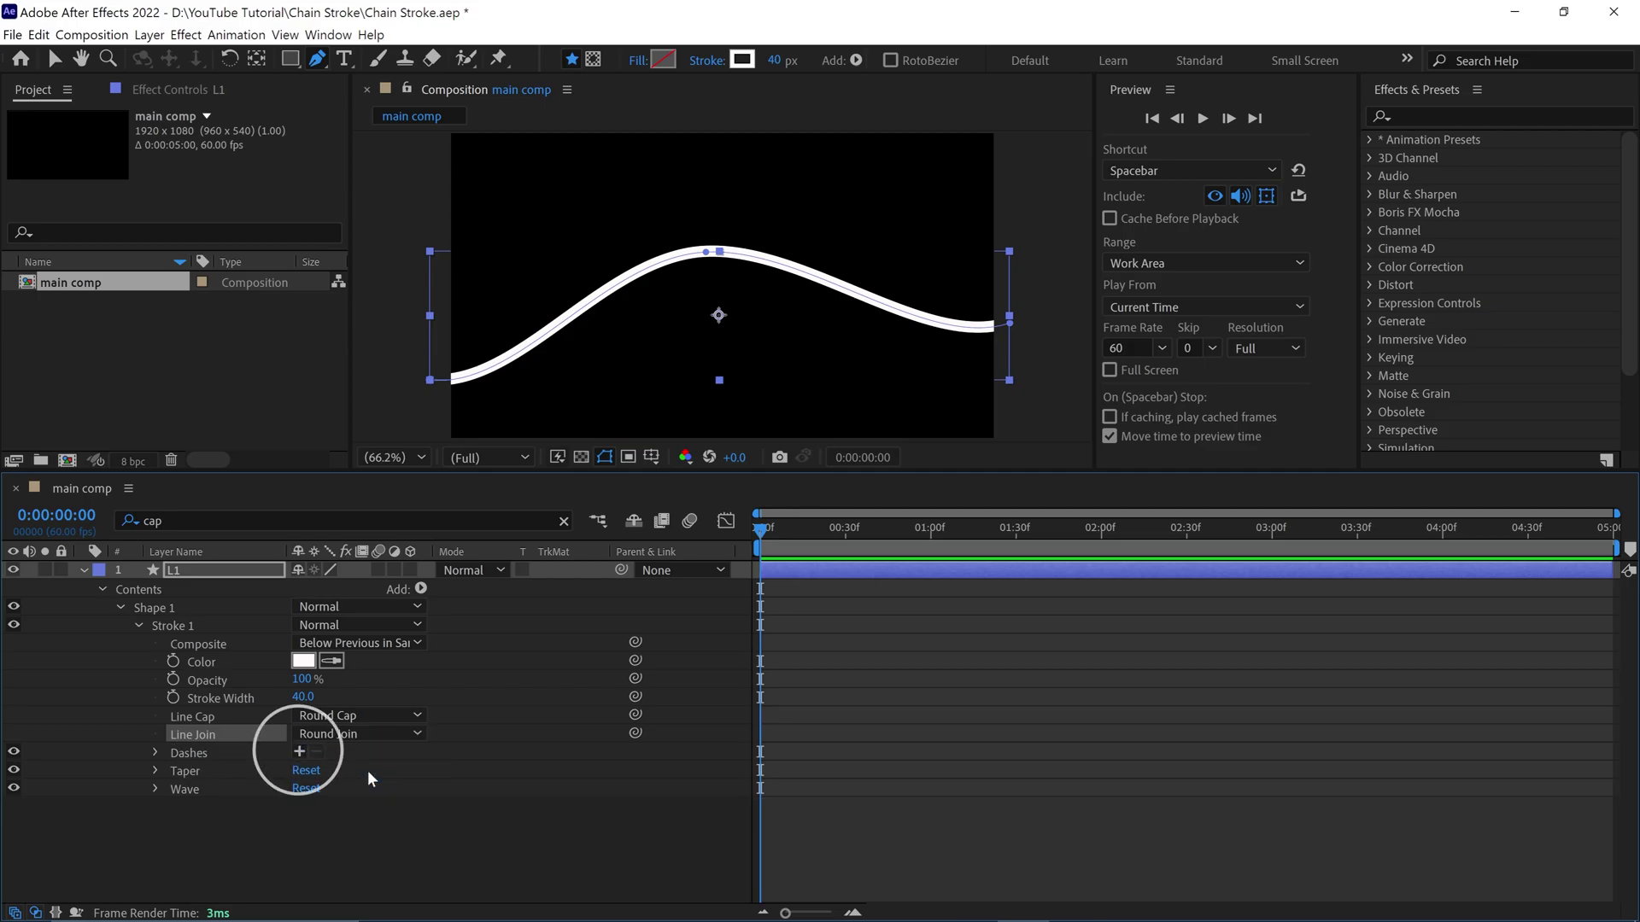
Add dashes to the stroke with a Dash length of 140
{"action": "left_click", "coordinate": [299, 752]}
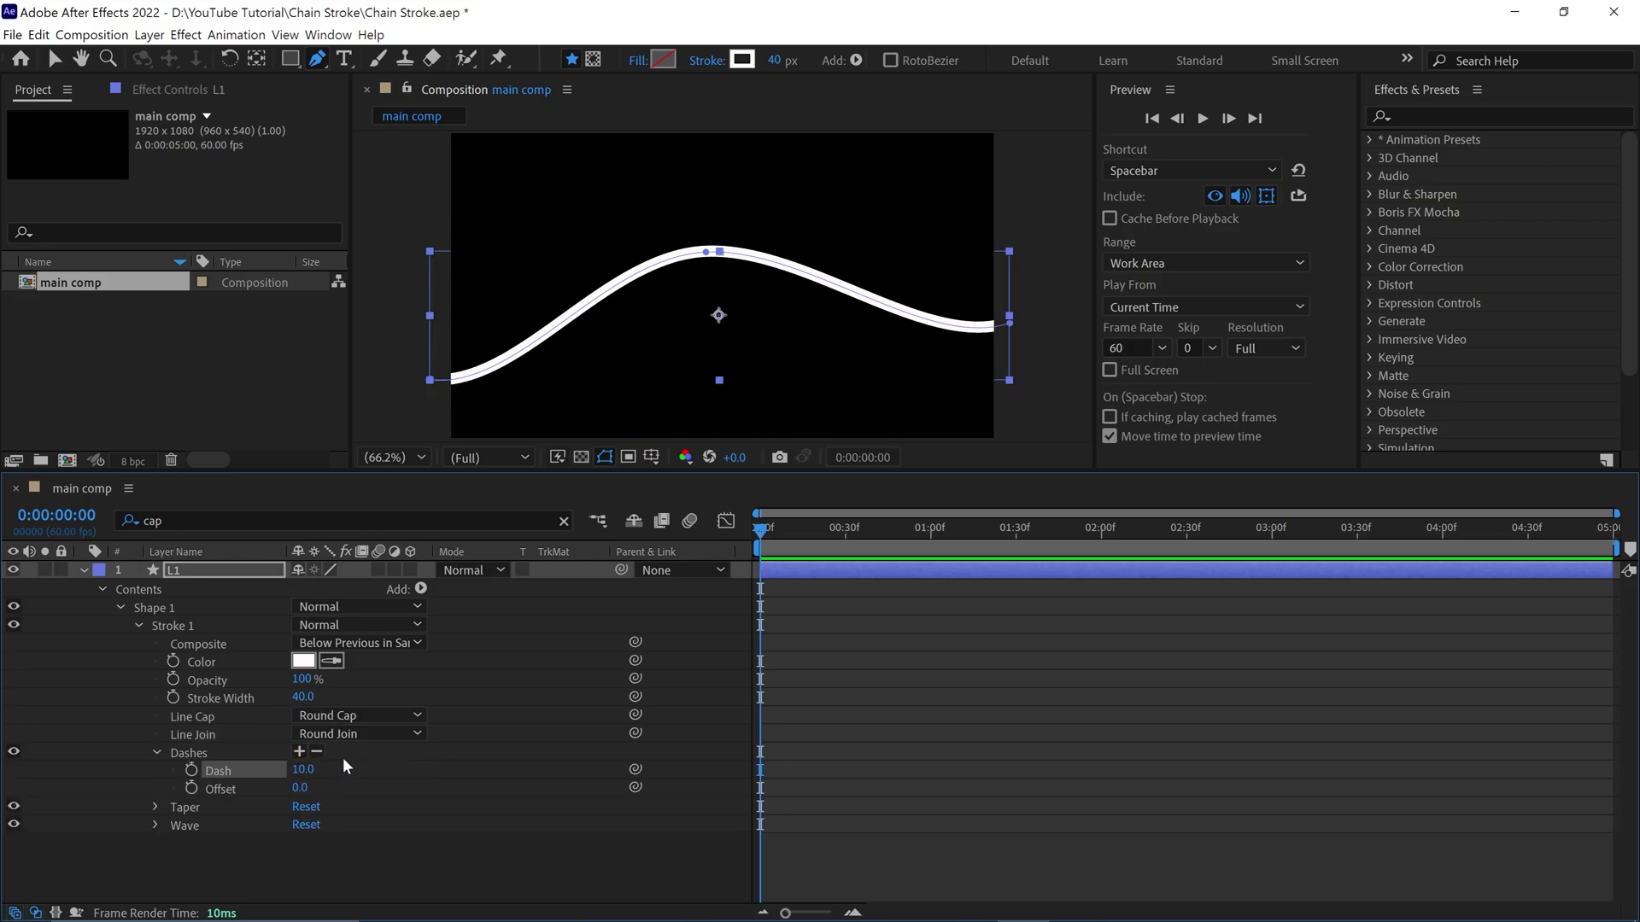
{"action": "left_click", "coordinate": [303, 770]}
{"action": "type", "text": "140"}
{"action": "key", "text": "Return"}
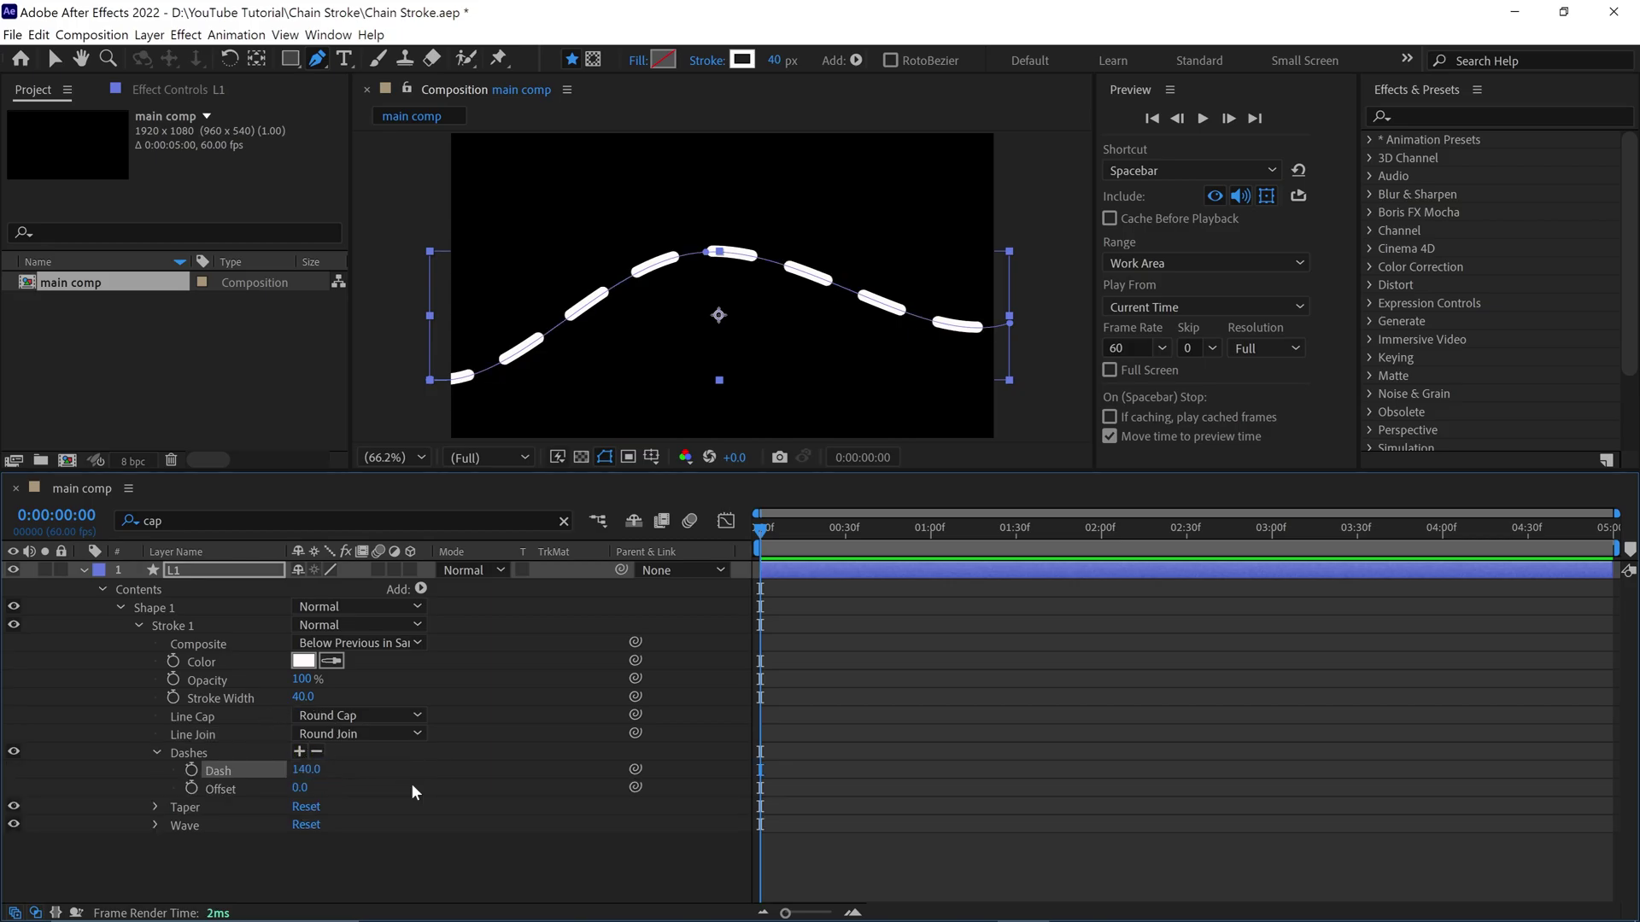
{"action": "left_click", "coordinate": [83, 570]}
Duplicate L1 as L2 and move it beneath L1
{"action": "left_click", "coordinate": [200, 574]}
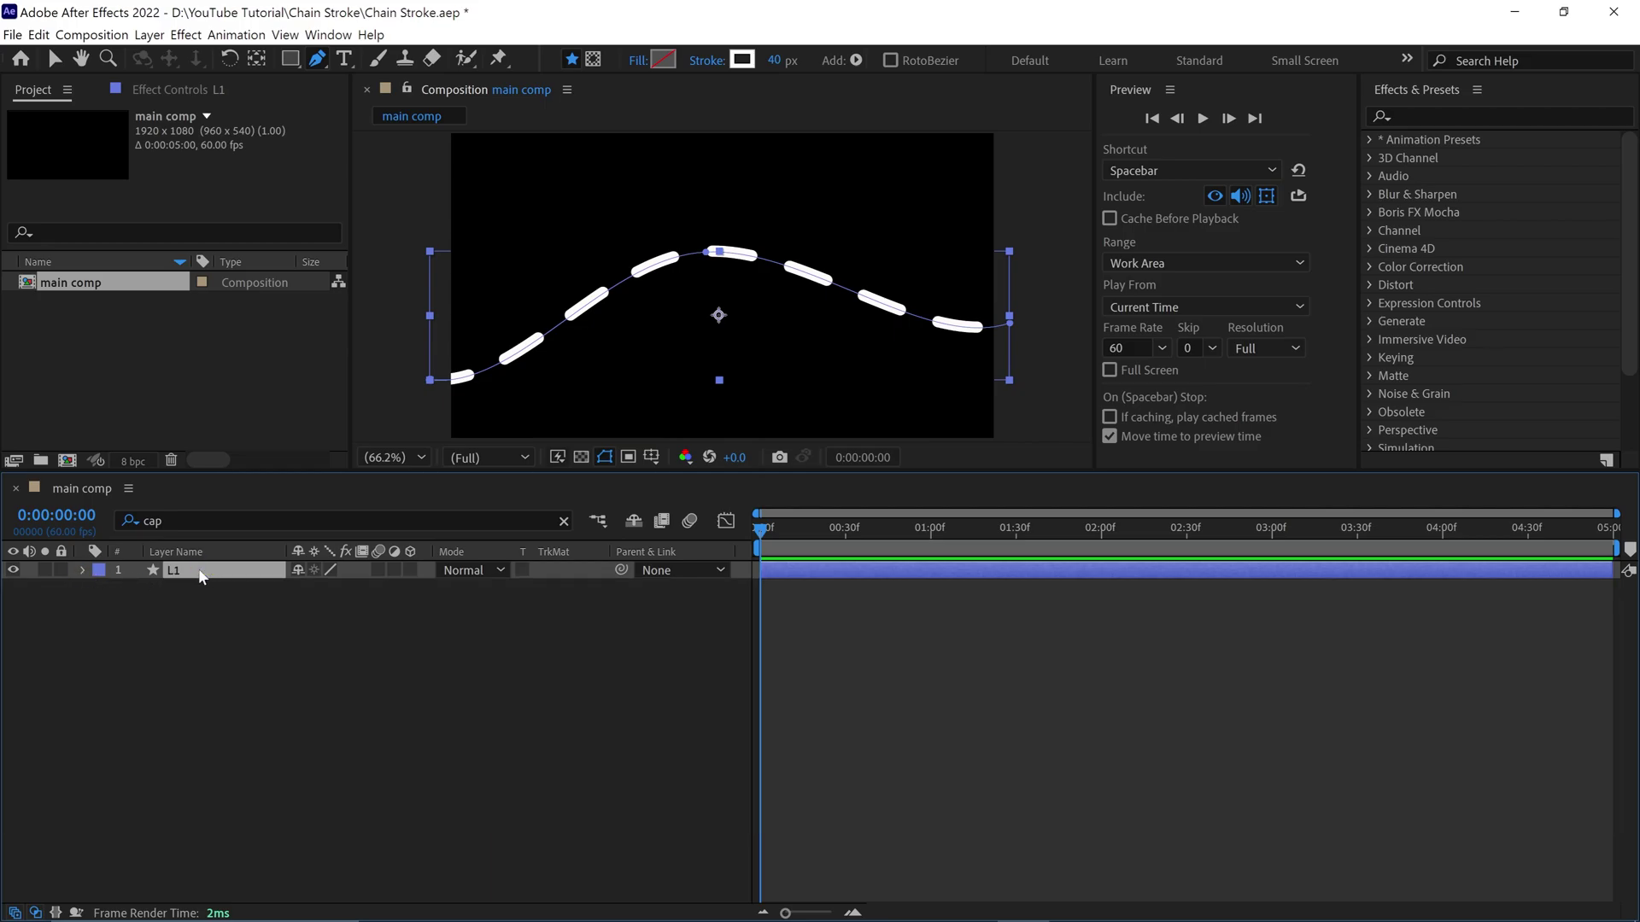
{"action": "key", "text": "ctrl+d"}
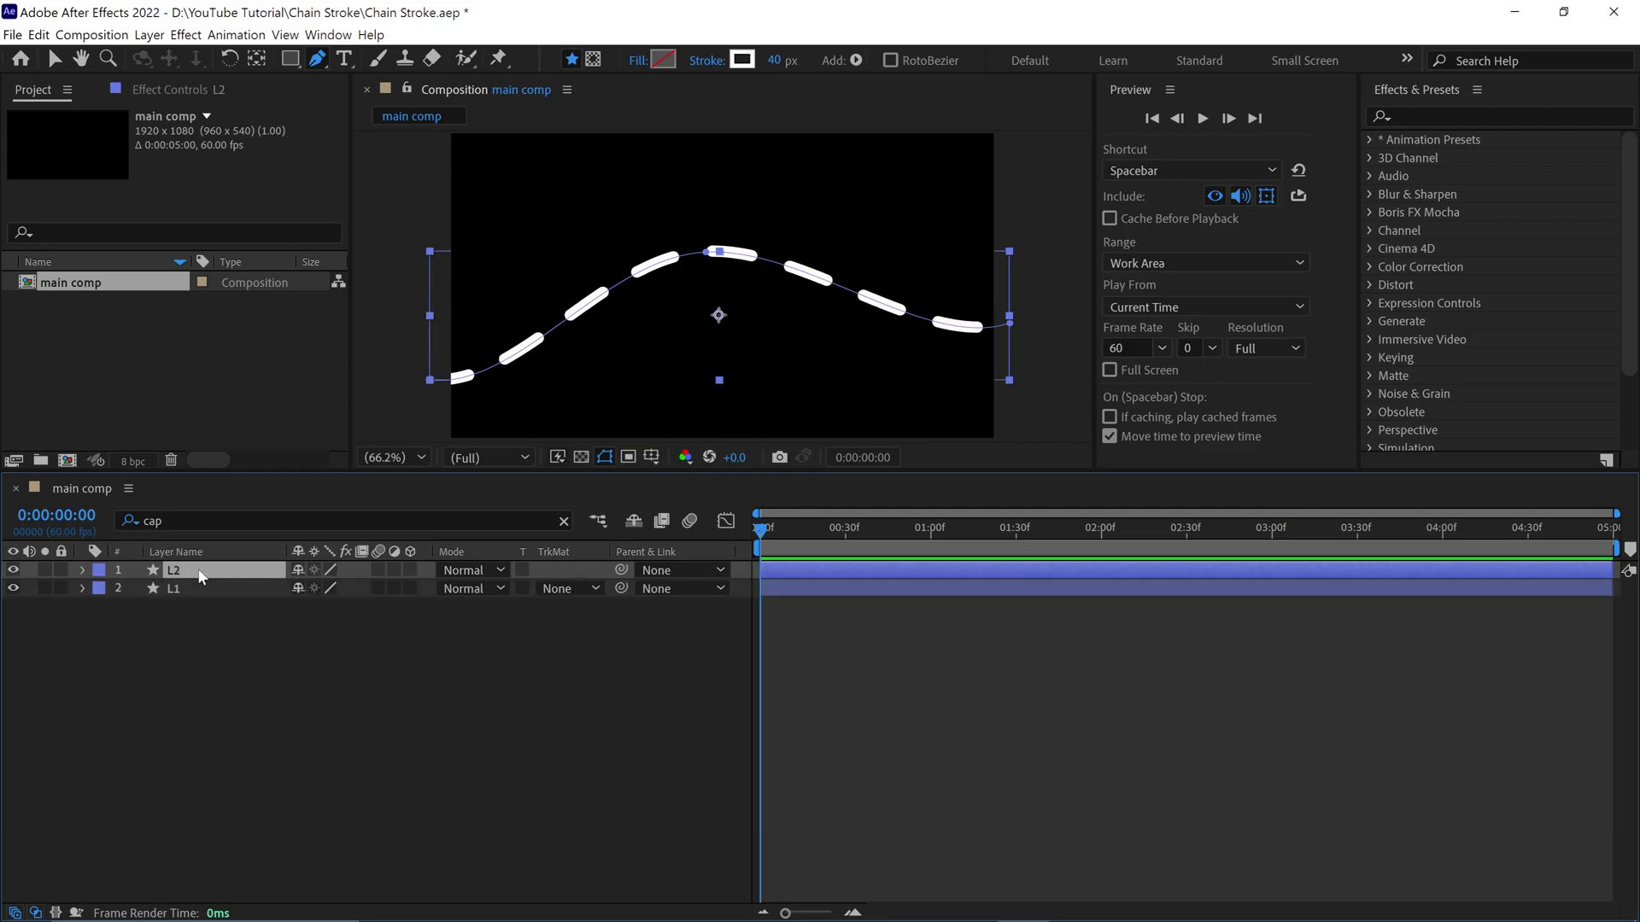
{"action": "left_click_drag", "start_coordinate": [202, 577], "coordinate": [212, 612]}
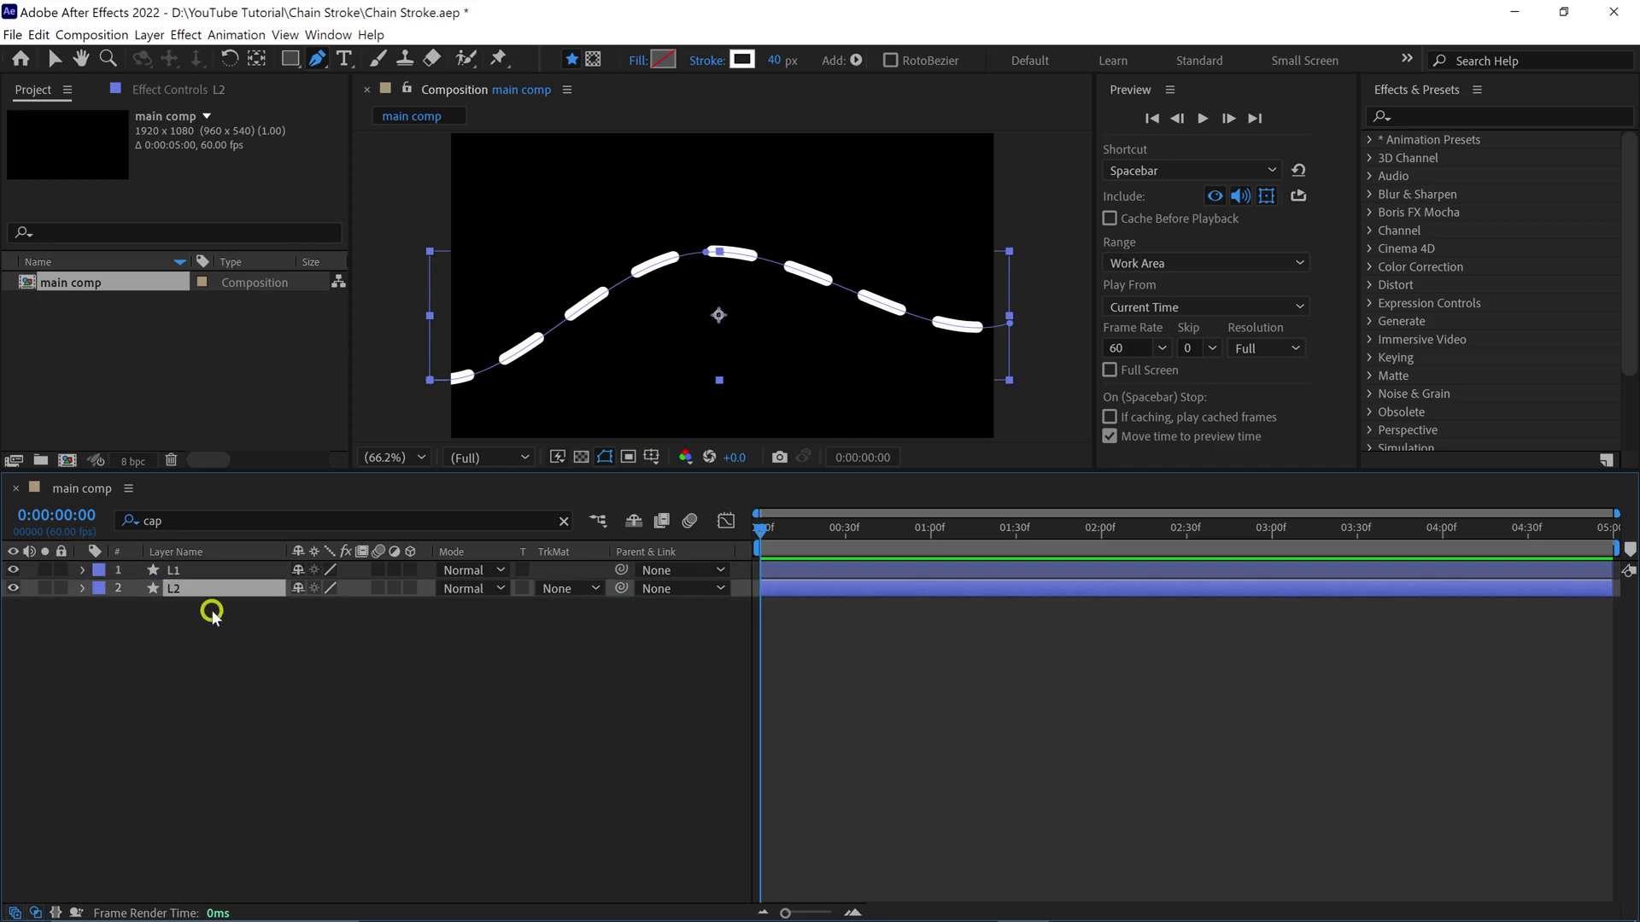
Give L2 a bright green stroke 120 px wide
{"action": "left_click", "coordinate": [742, 60]}
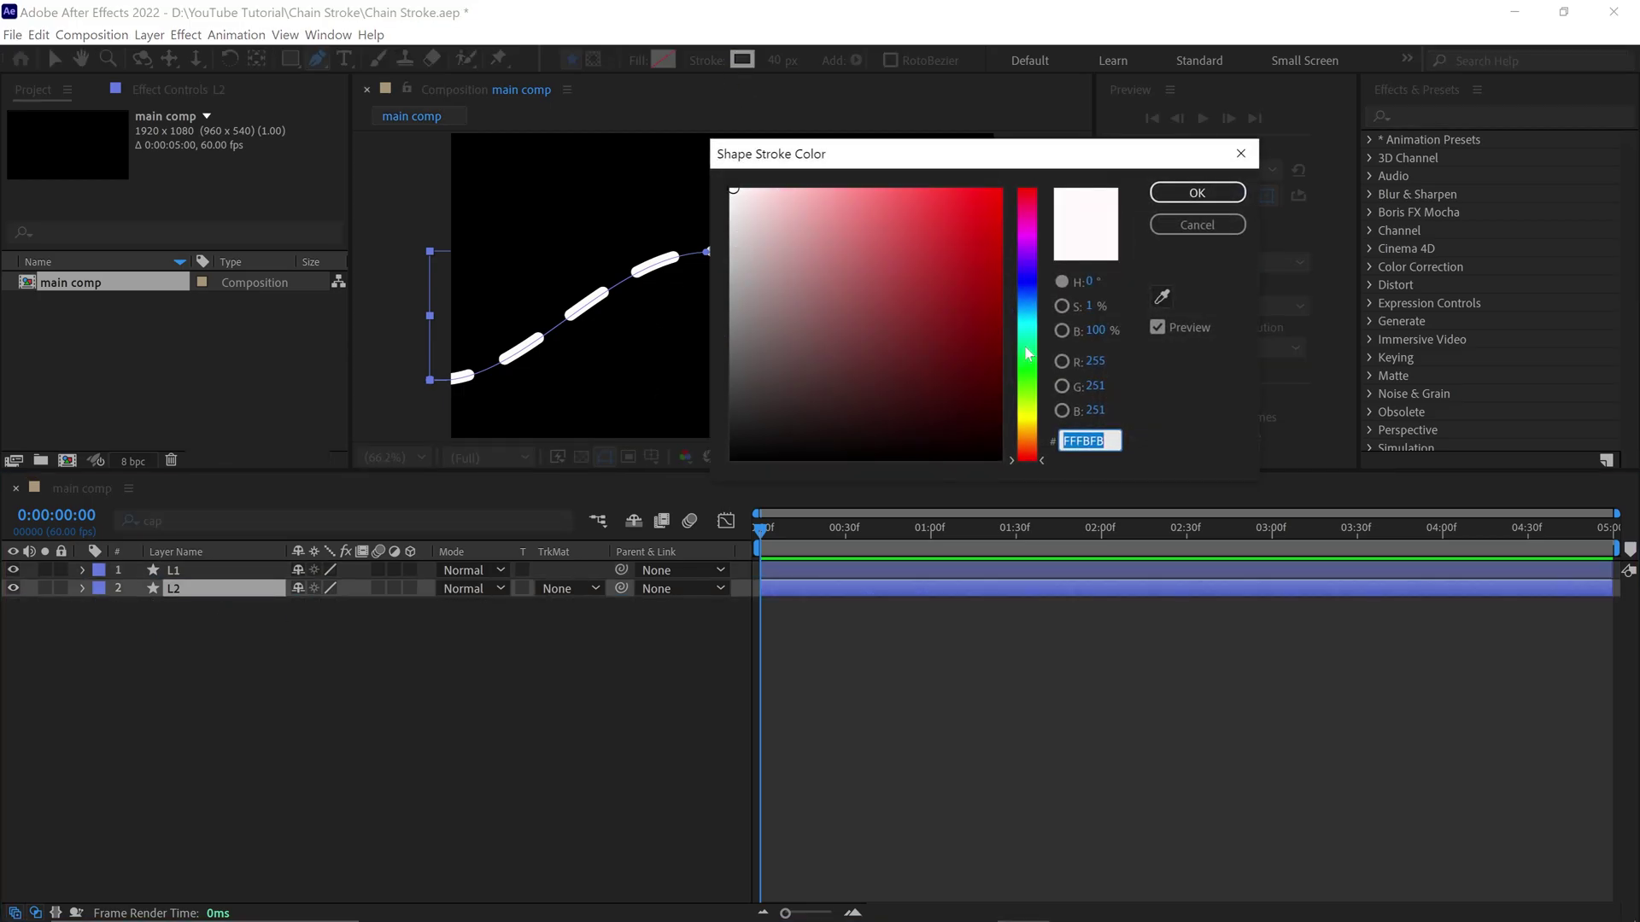
{"action": "left_click", "coordinate": [1028, 378]}
{"action": "left_click", "coordinate": [943, 219]}
{"action": "left_click", "coordinate": [1183, 202]}
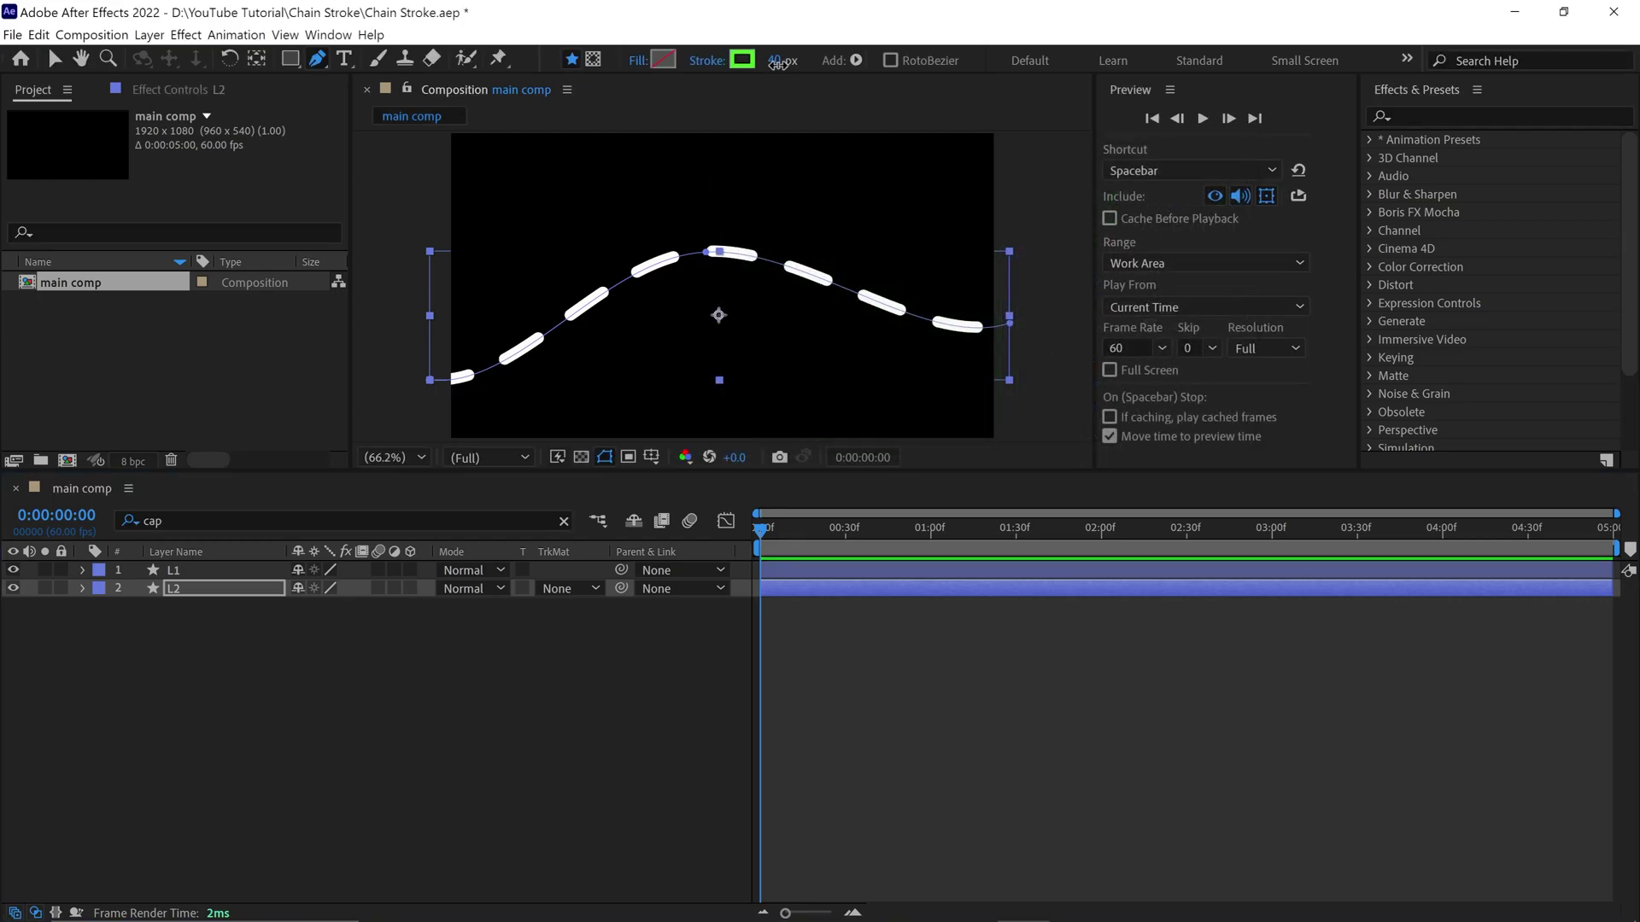
{"action": "left_click", "coordinate": [786, 59]}
{"action": "type", "text": "120"}
{"action": "key", "text": "Return"}
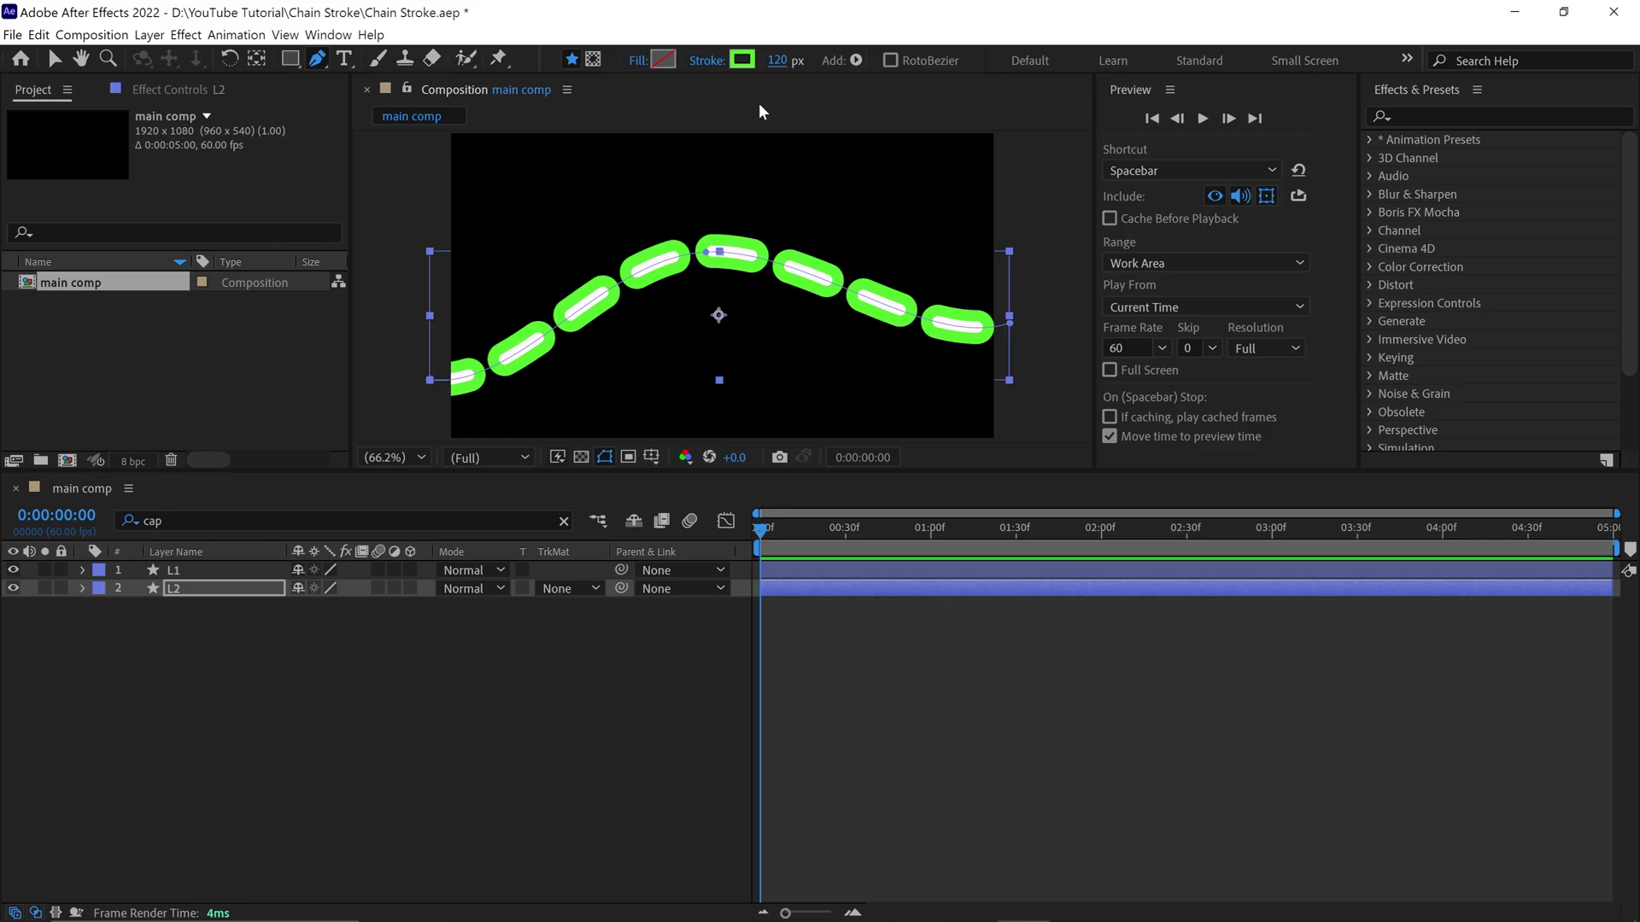
Reveal the Dash and Offset properties of both L1 and L2 via an 'offset' search
{"action": "left_click_drag", "start_coordinate": [162, 608], "coordinate": [208, 570]}
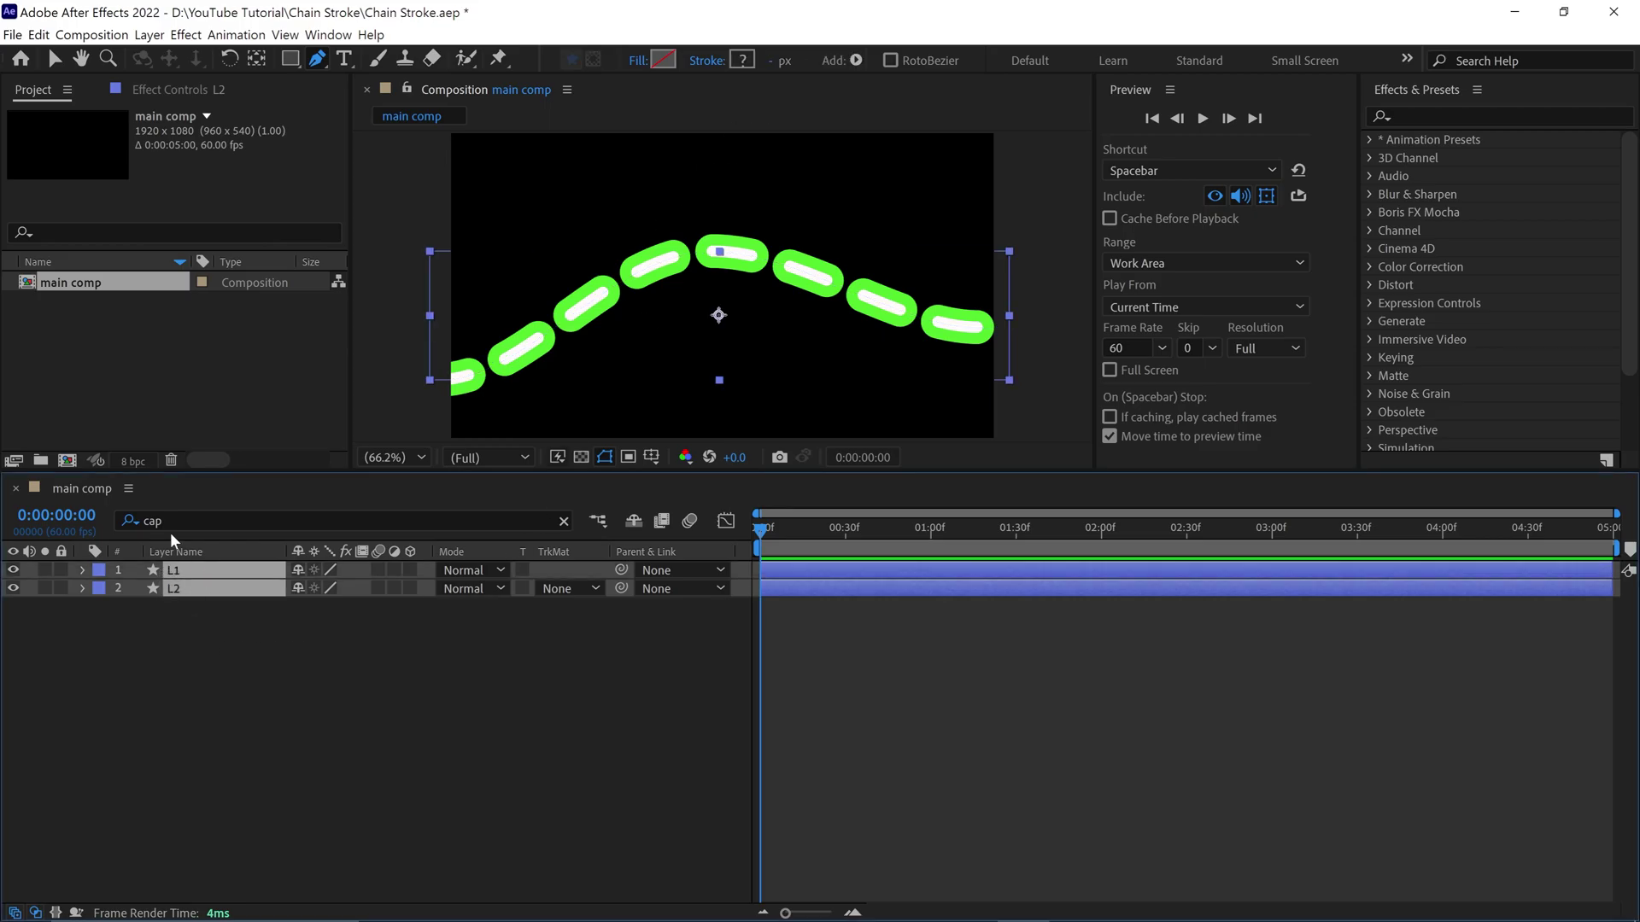
{"action": "left_click", "coordinate": [128, 520]}
{"action": "type", "text": "offset"}
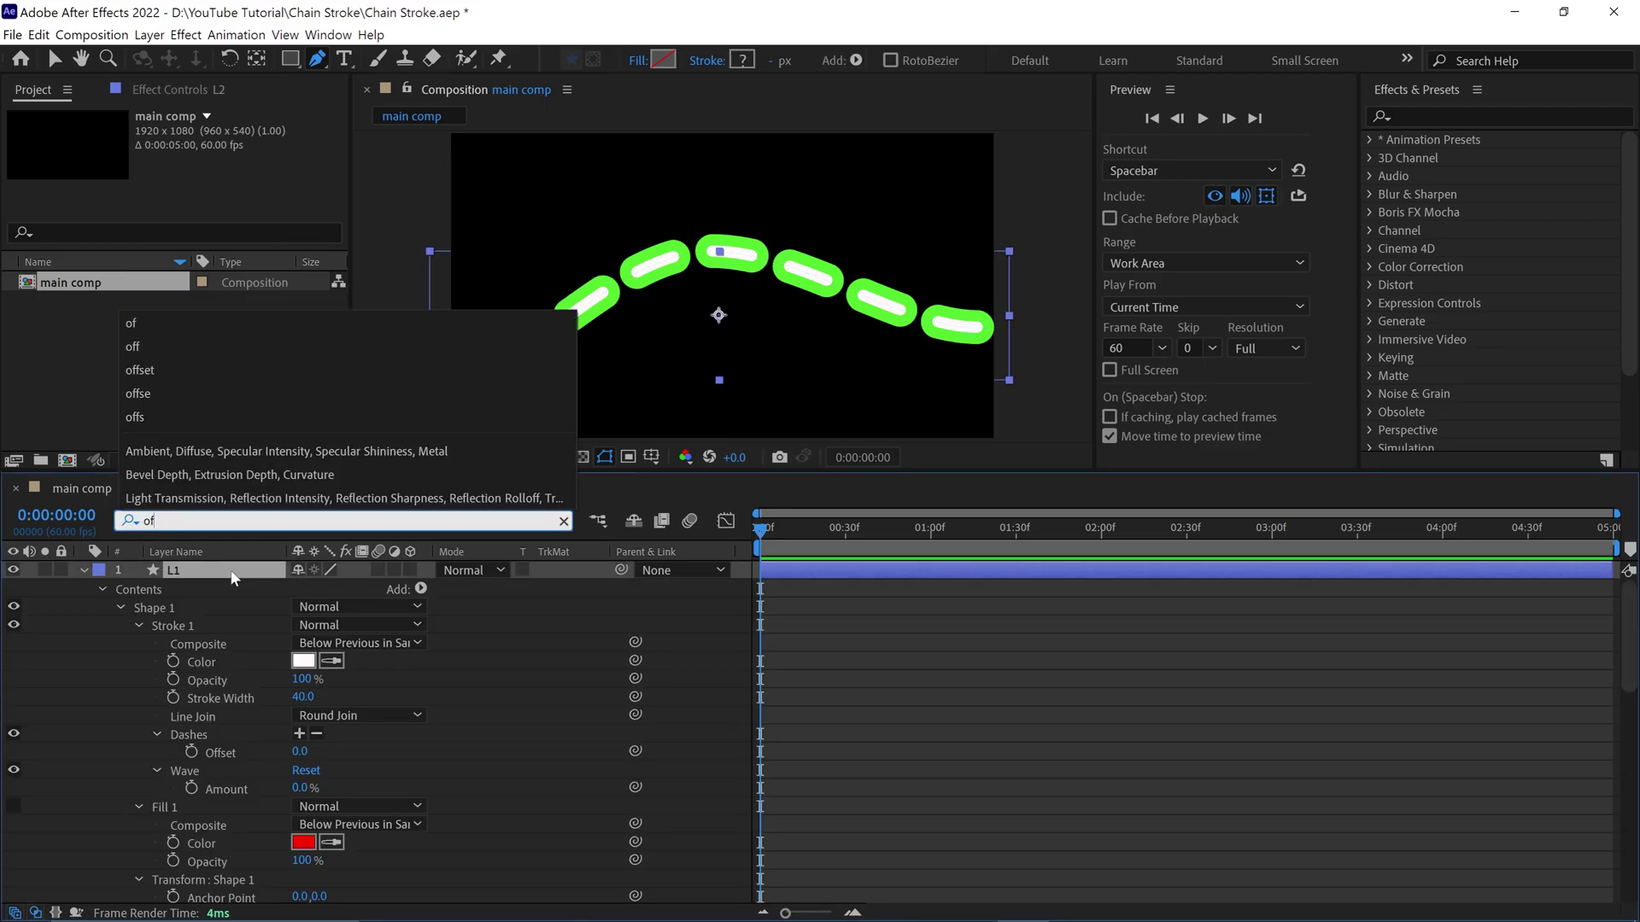
{"action": "left_click", "coordinate": [158, 642]}
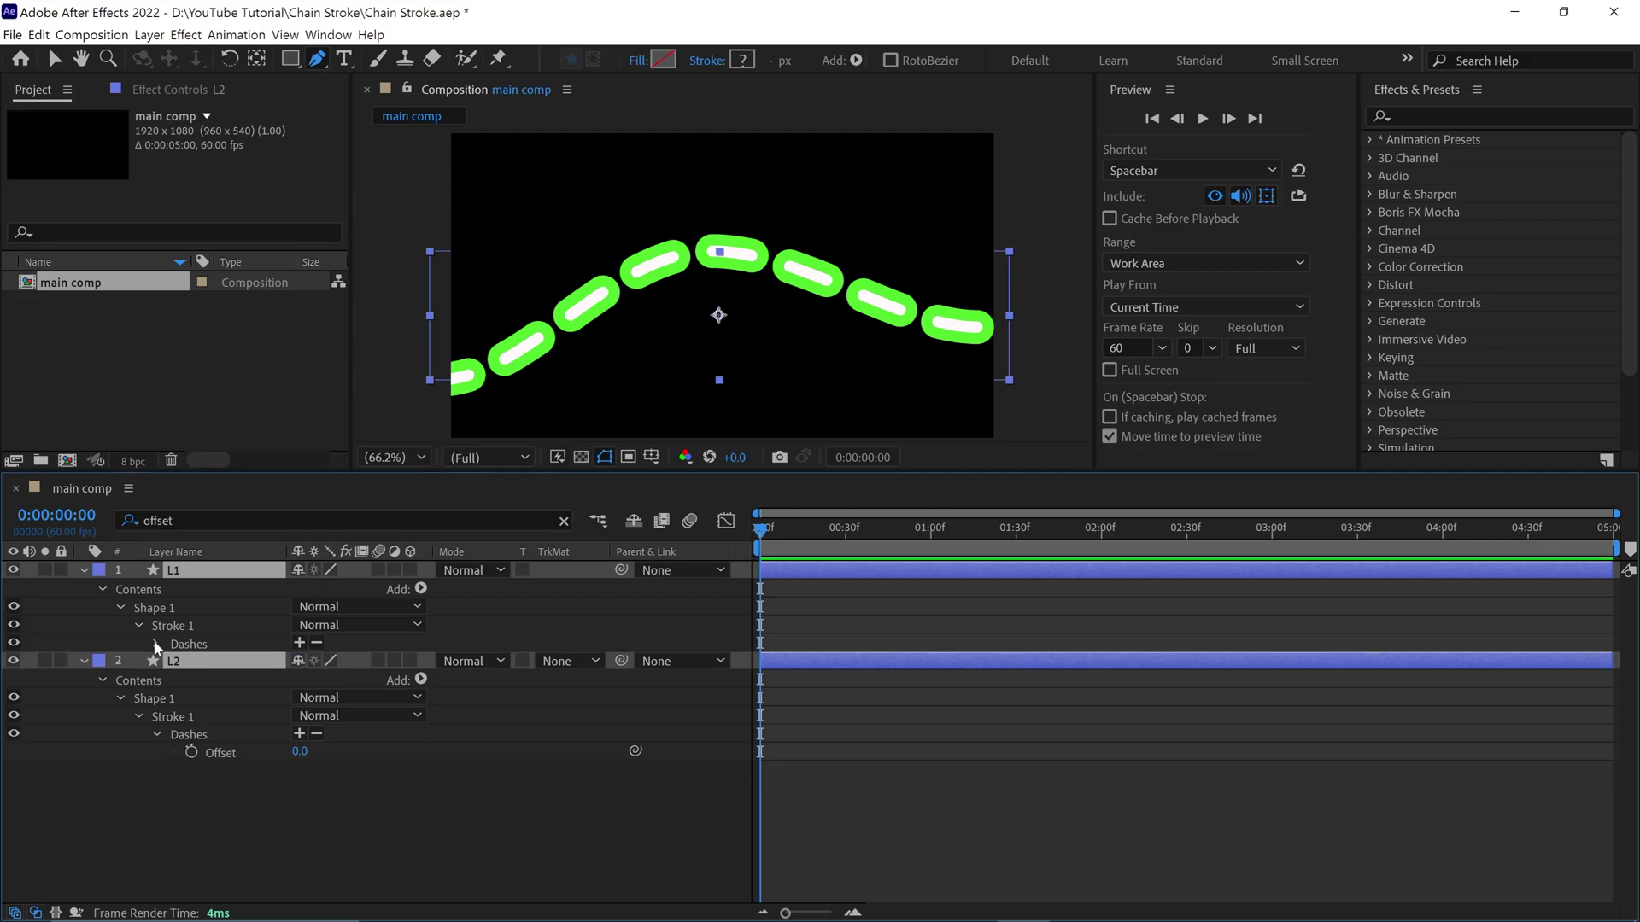
{"action": "left_click", "coordinate": [157, 642]}
{"action": "double_click", "coordinate": [157, 770]}
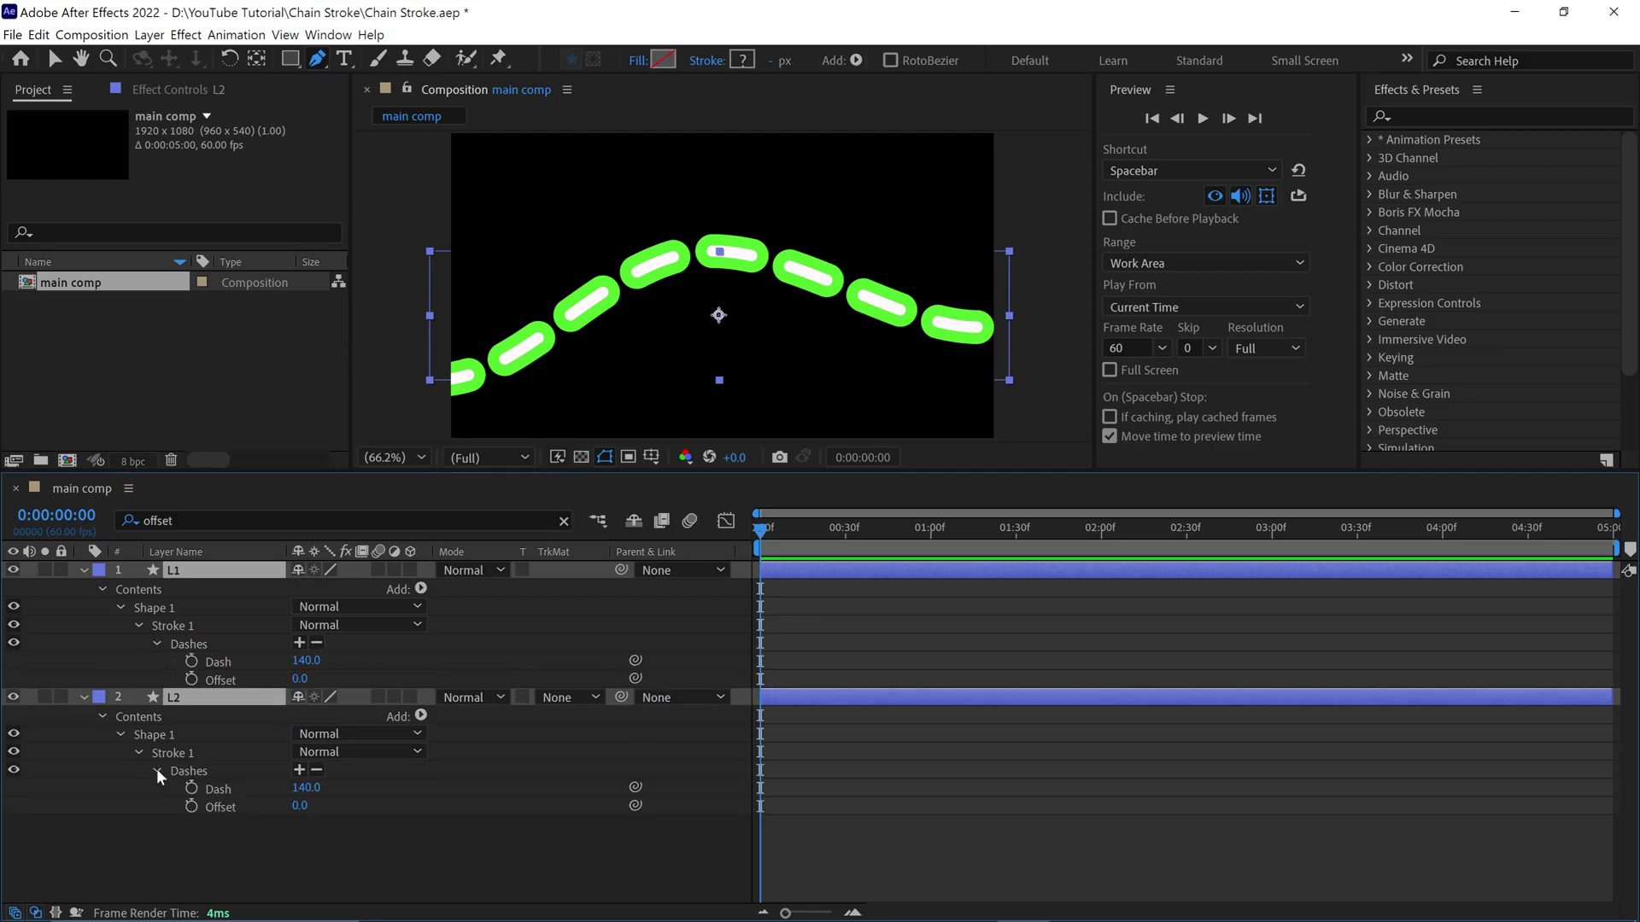
{"action": "left_click", "coordinate": [218, 806]}
Link L2's dash Offset and Dash to L1's with pick-whip expressions
{"action": "left_click", "coordinate": [191, 806], "text": "alt"}
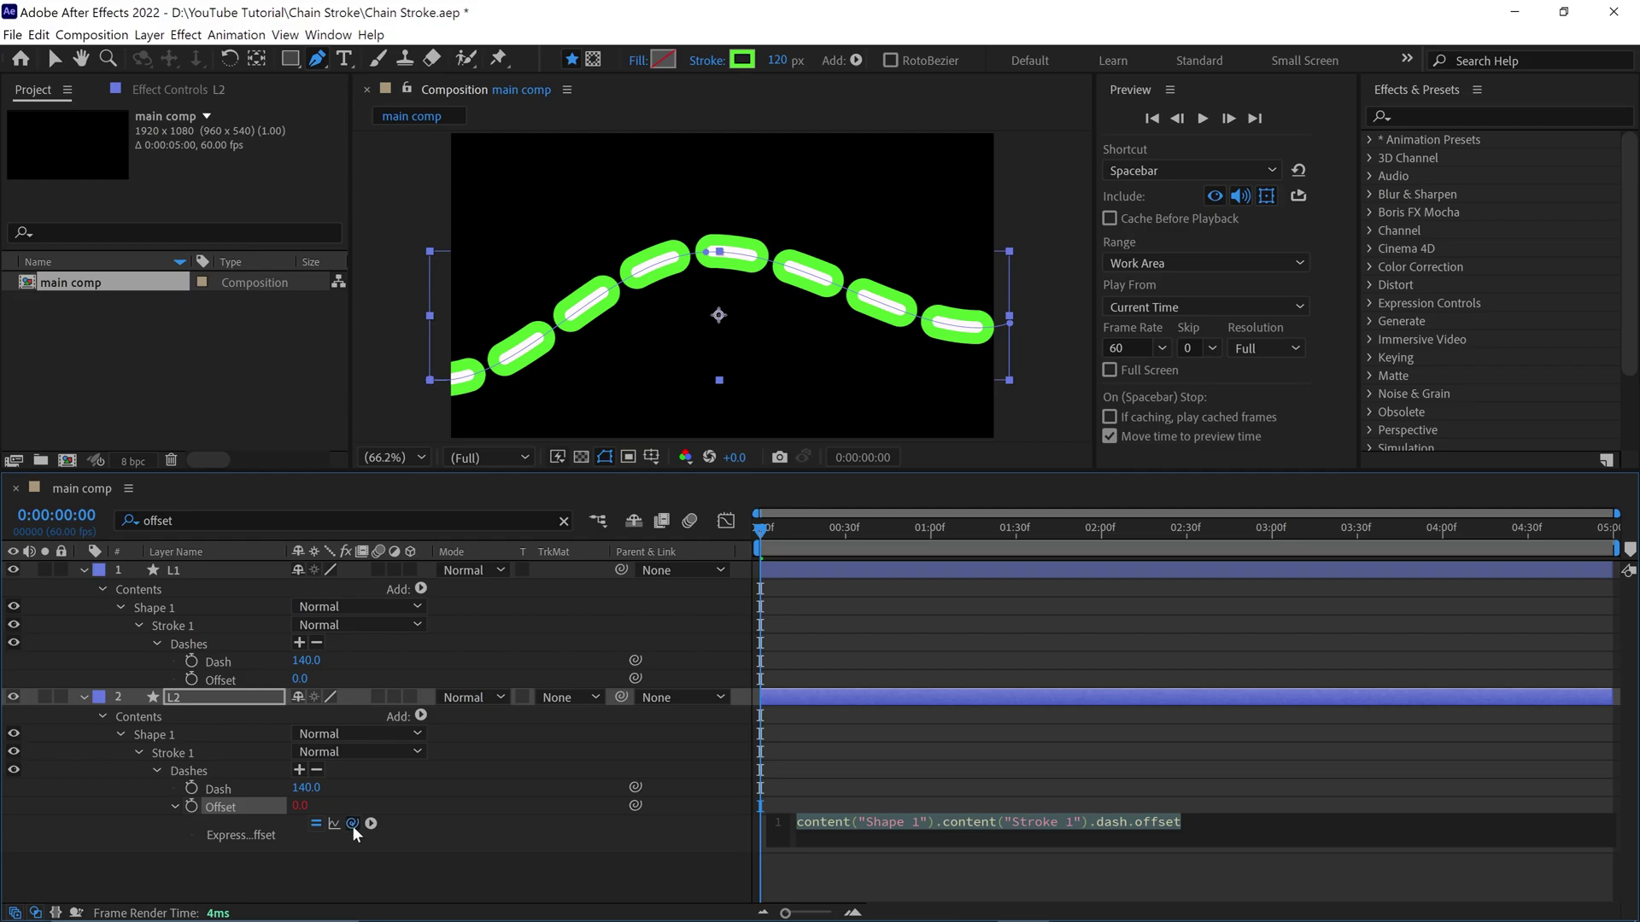
{"action": "left_click_drag", "start_coordinate": [352, 825], "coordinate": [230, 681]}
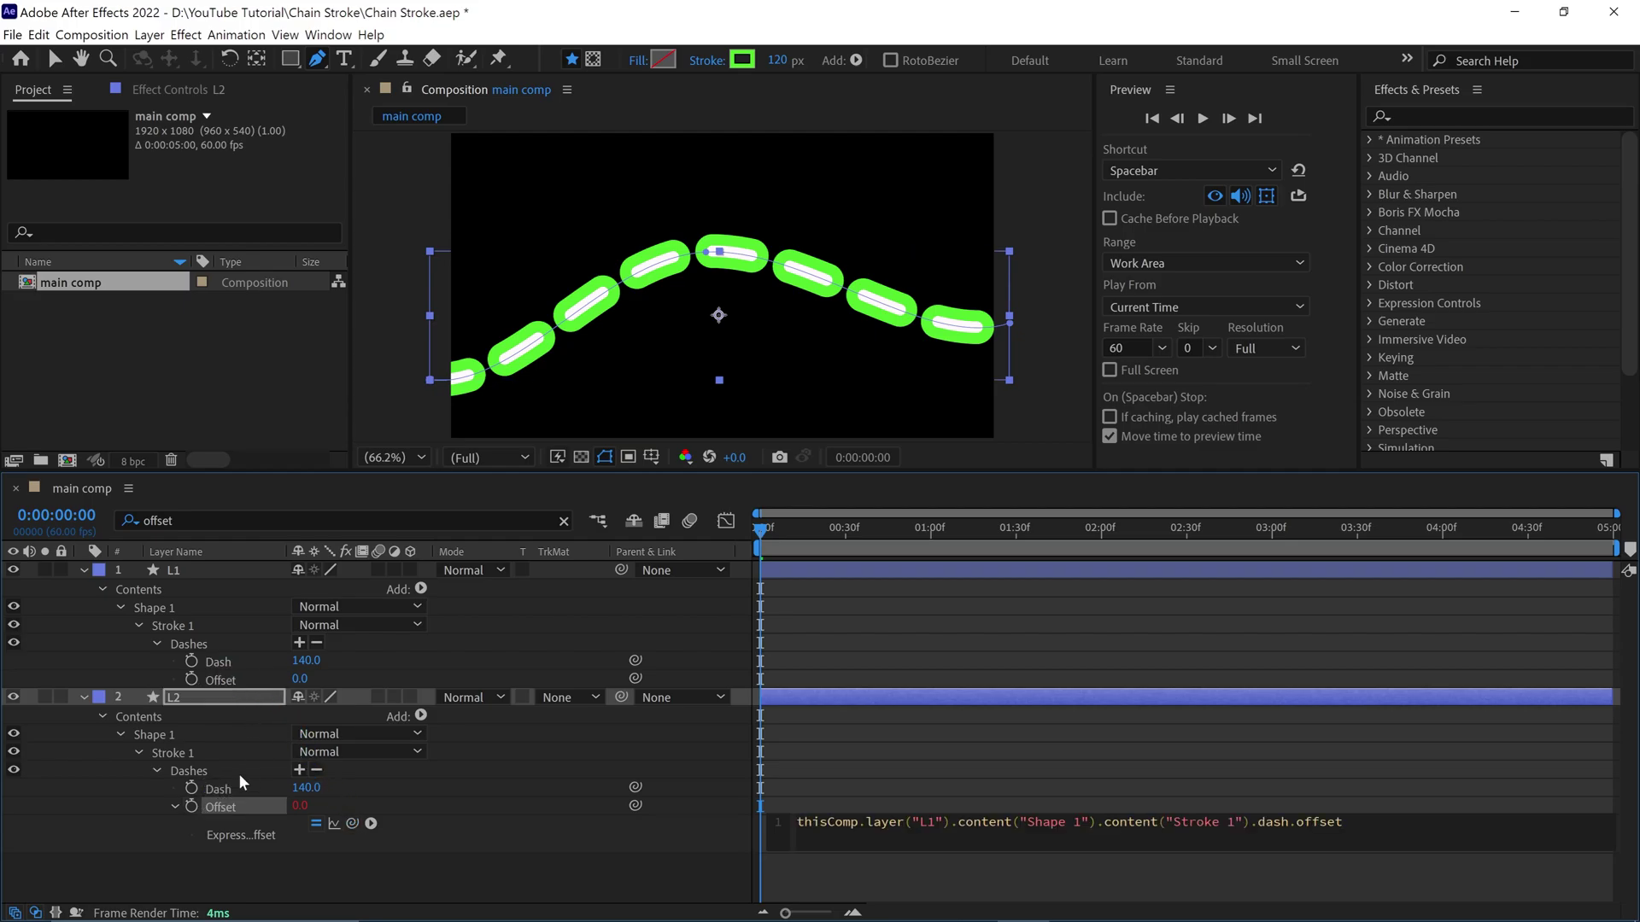
{"action": "left_click", "coordinate": [190, 786], "text": "alt"}
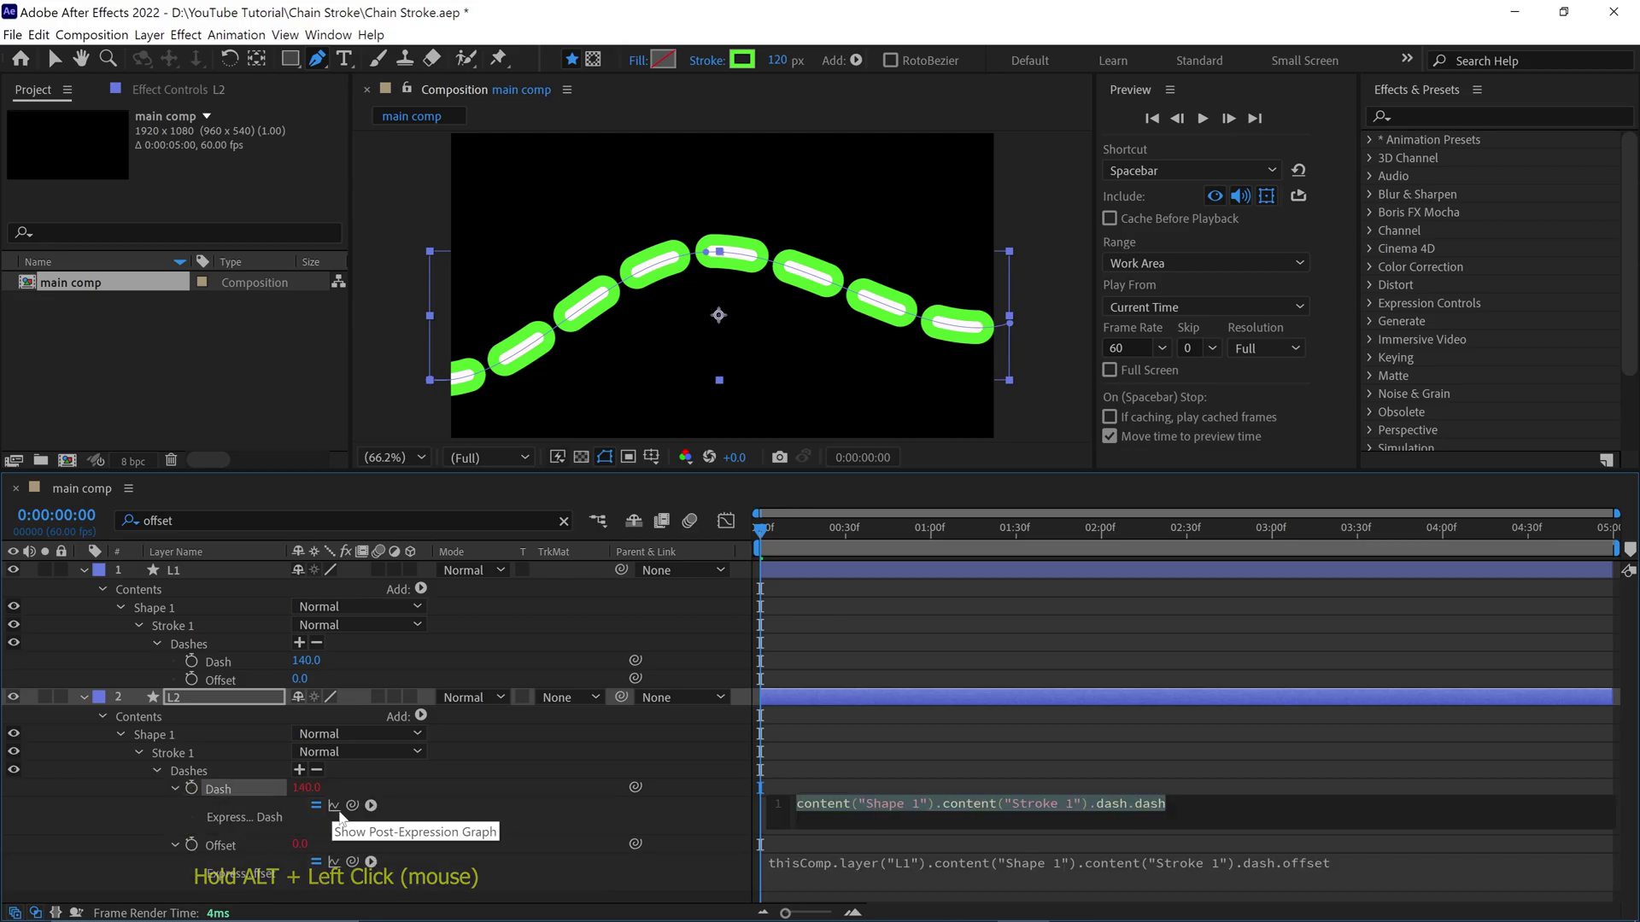
{"action": "left_click_drag", "start_coordinate": [352, 805], "coordinate": [233, 663]}
{"action": "left_click", "coordinate": [84, 571]}
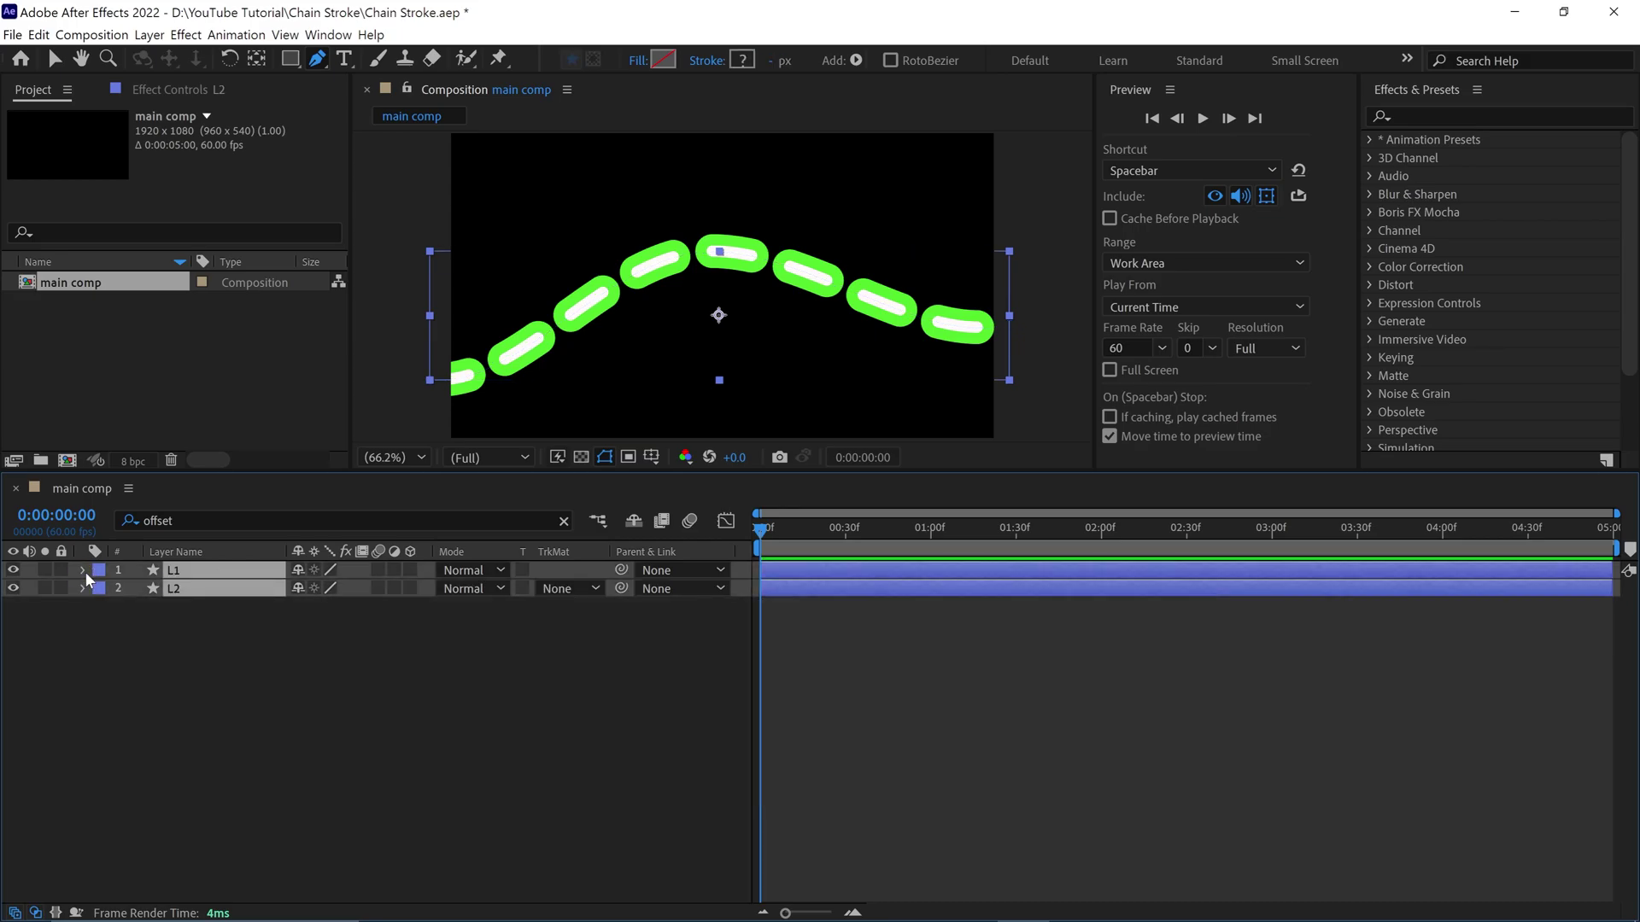
Duplicate L2 and name the copy Matte
{"action": "left_click", "coordinate": [198, 601]}
{"action": "left_click", "coordinate": [195, 589]}
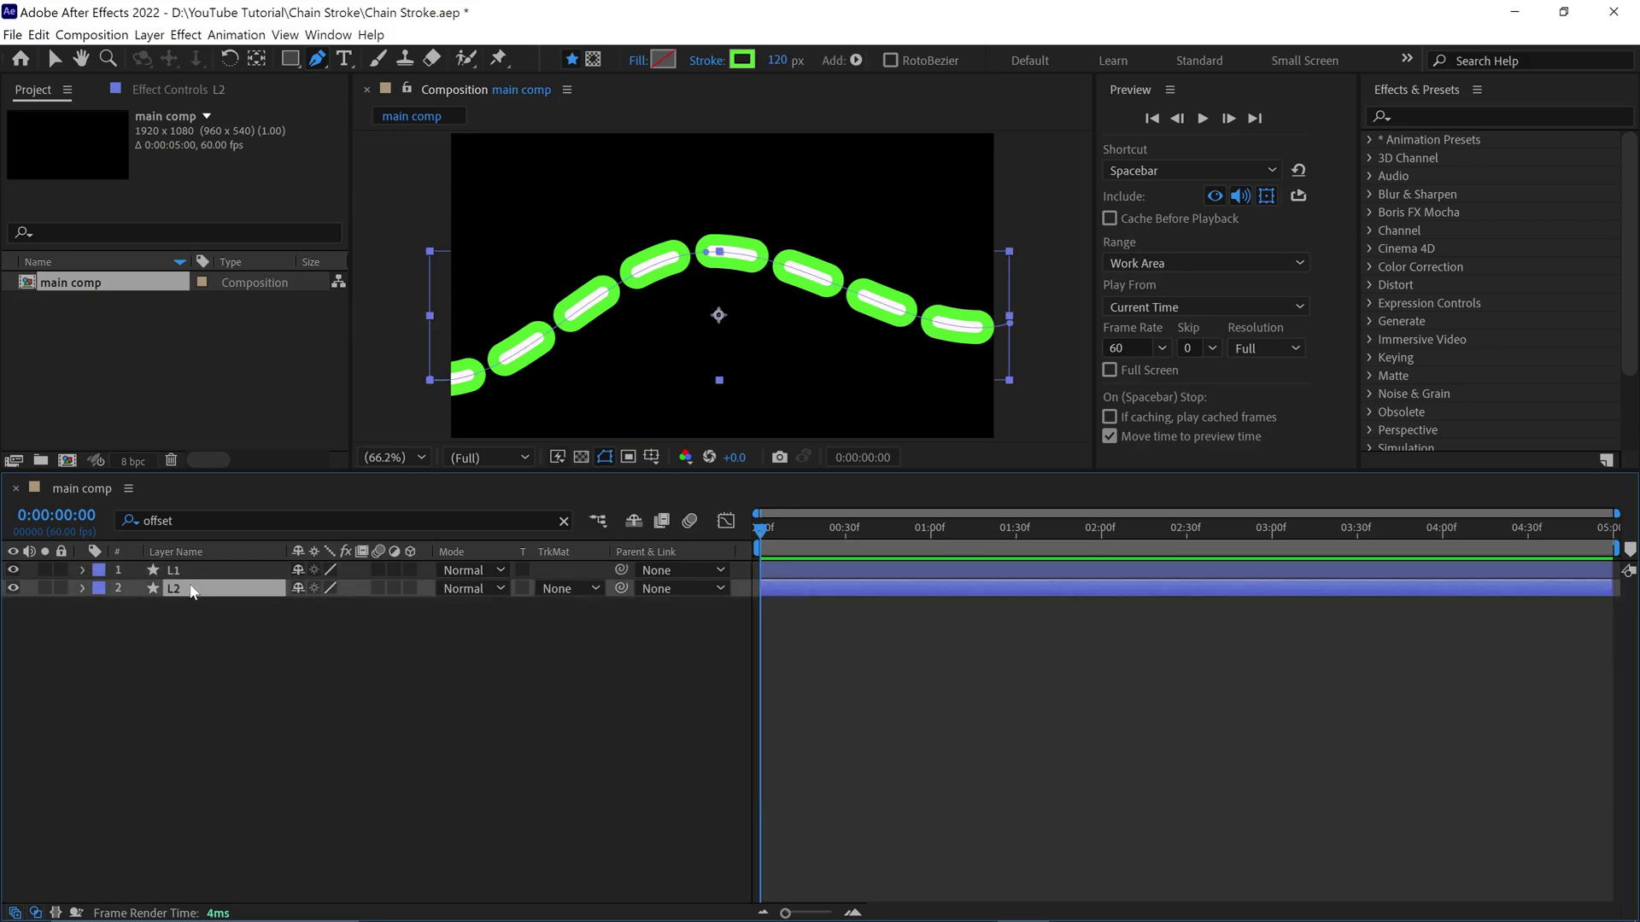
{"action": "key", "text": "ctrl+d"}
{"action": "key", "text": "Return"}
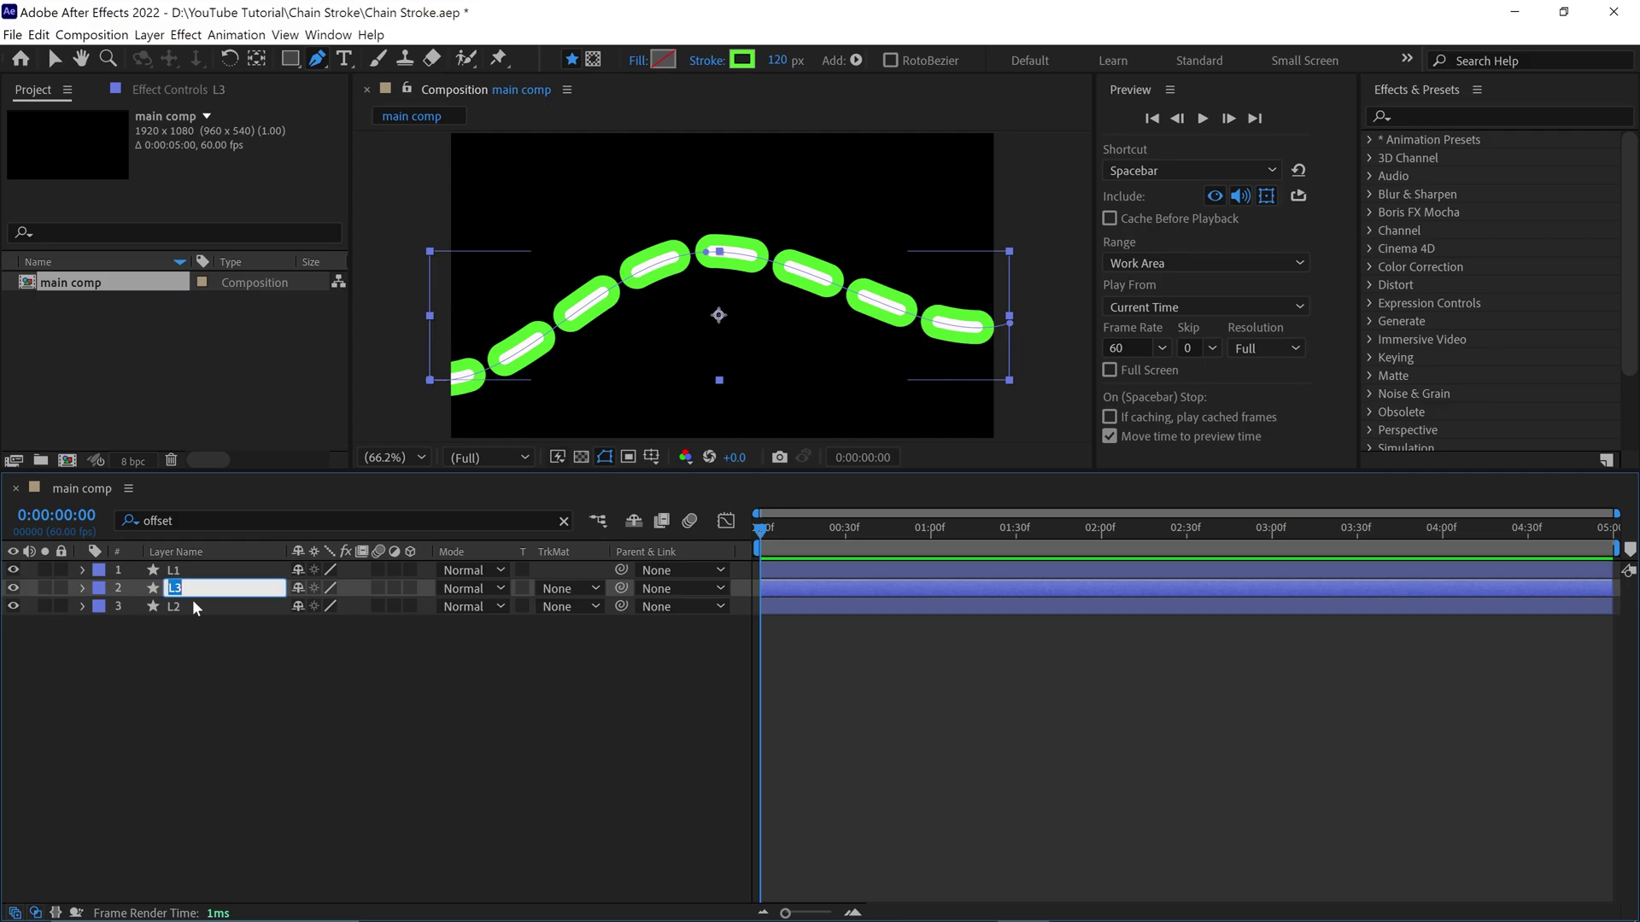
{"action": "type", "text": "Matte"}
{"action": "key", "text": "Return"}
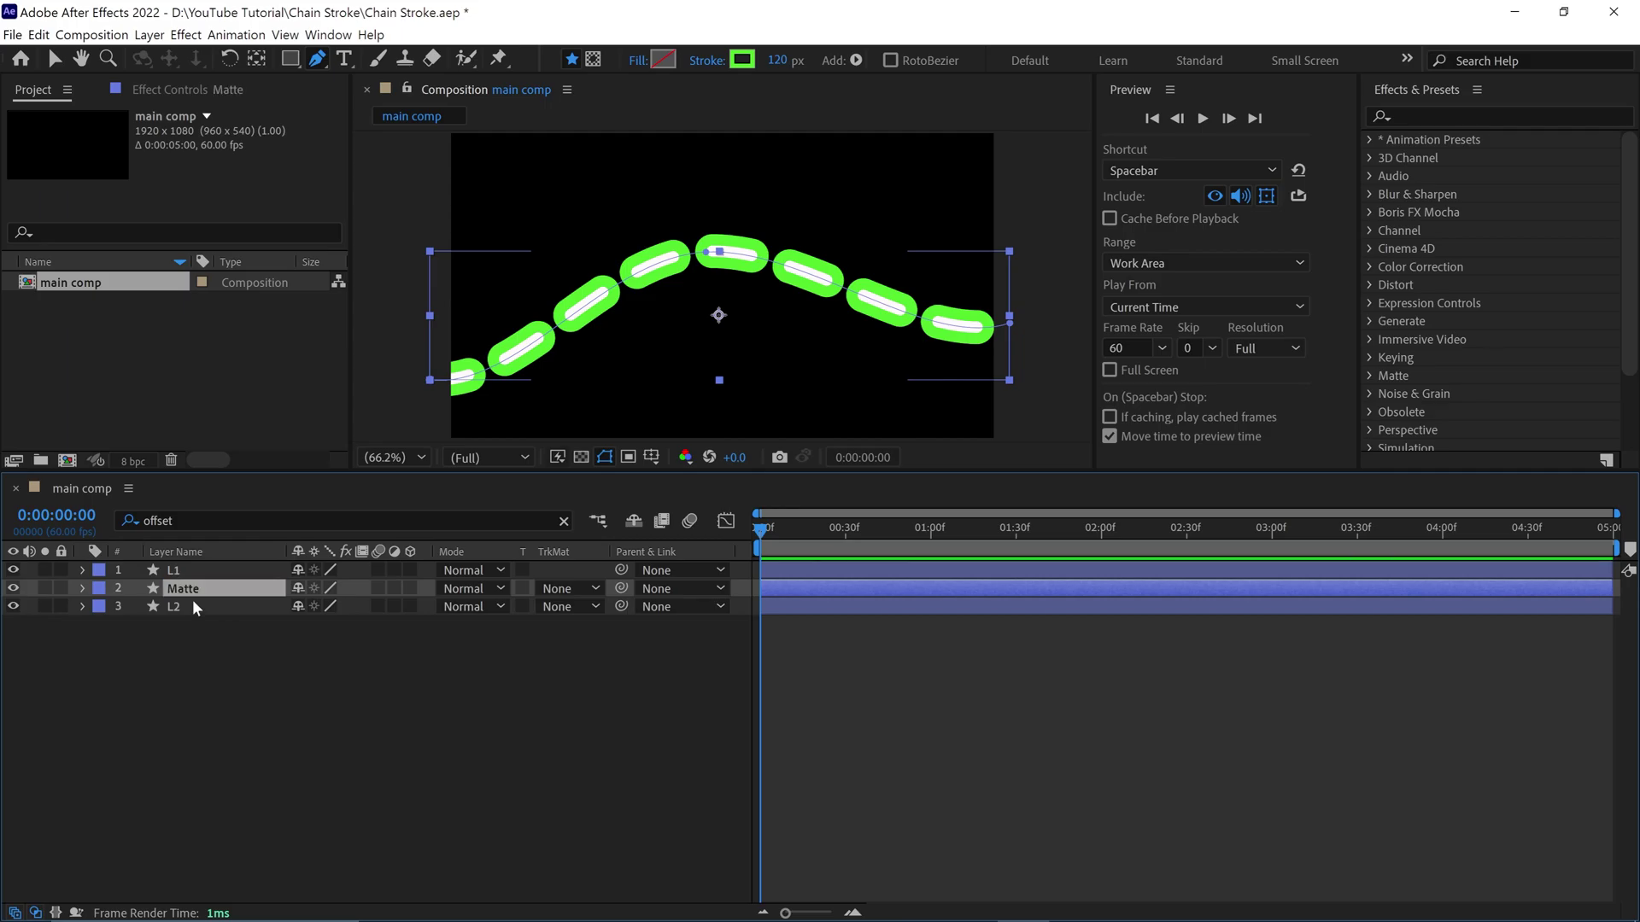
Give Matte an orange 40 px stroke and hide layer L1
{"action": "left_click", "coordinate": [742, 59]}
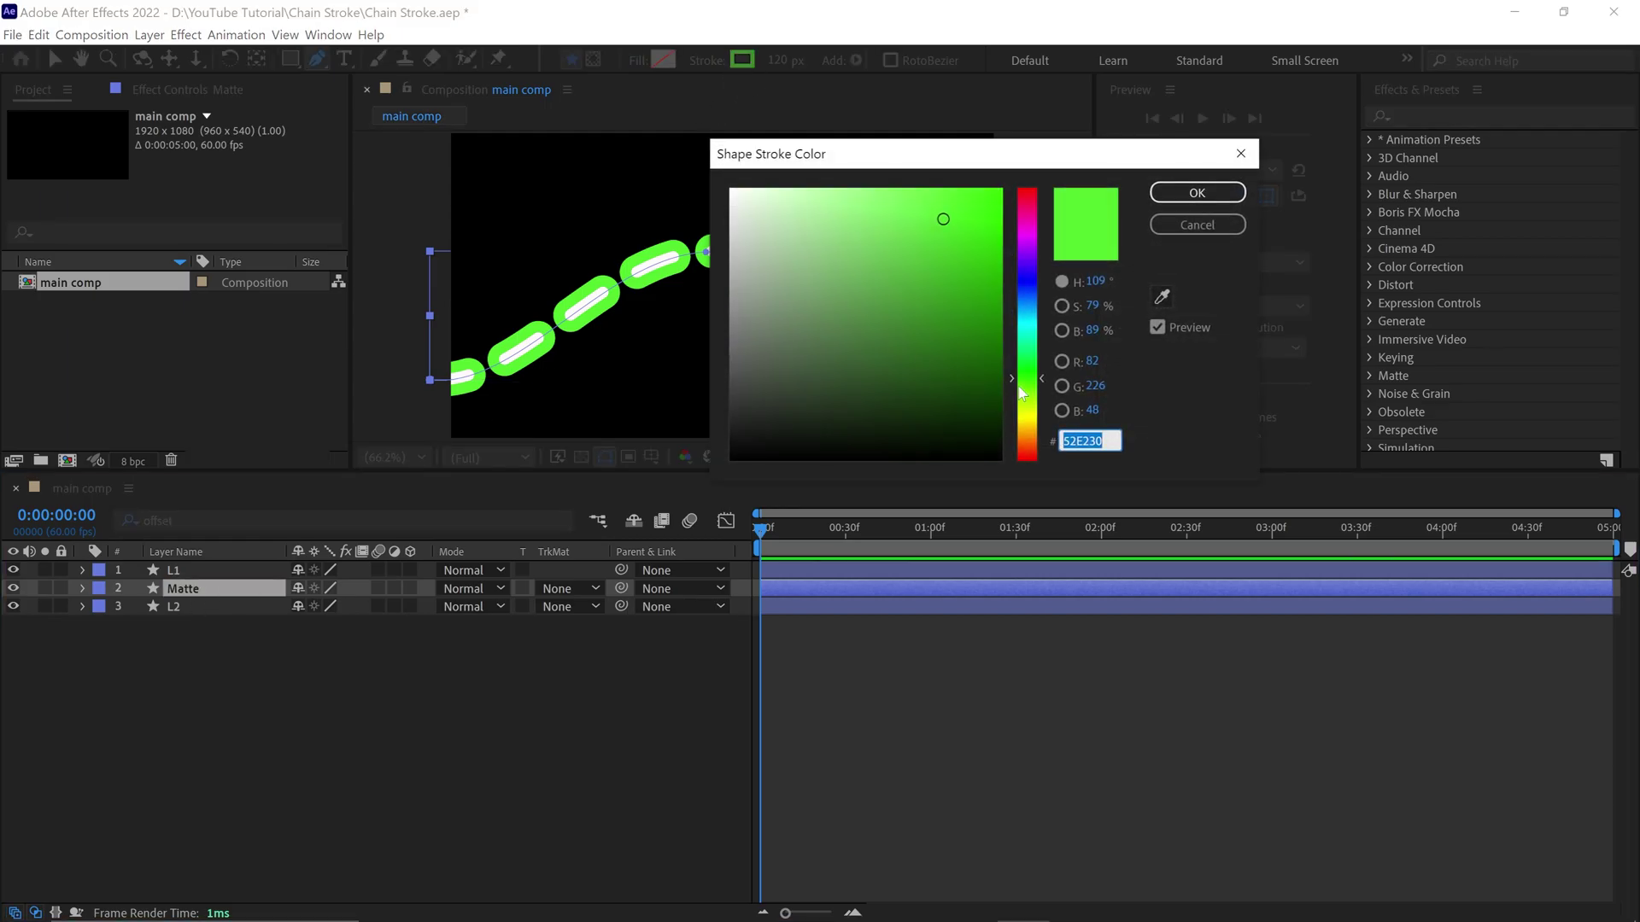
{"action": "left_click_drag", "start_coordinate": [1025, 376], "coordinate": [1026, 444]}
{"action": "left_click", "coordinate": [1196, 192]}
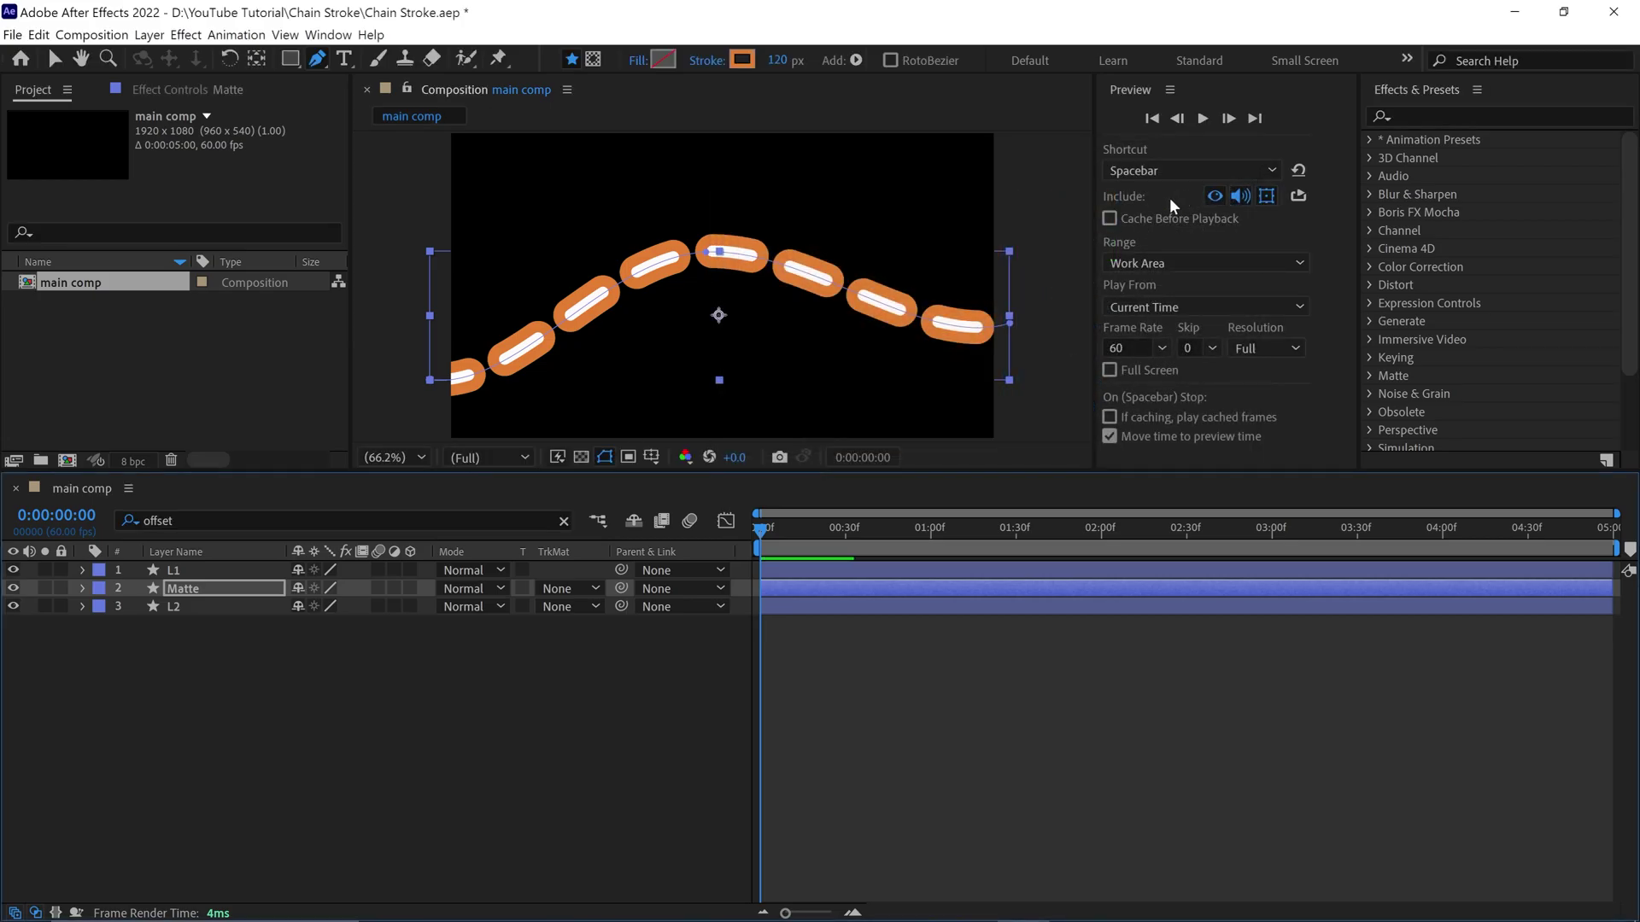
{"action": "left_click", "coordinate": [777, 60]}
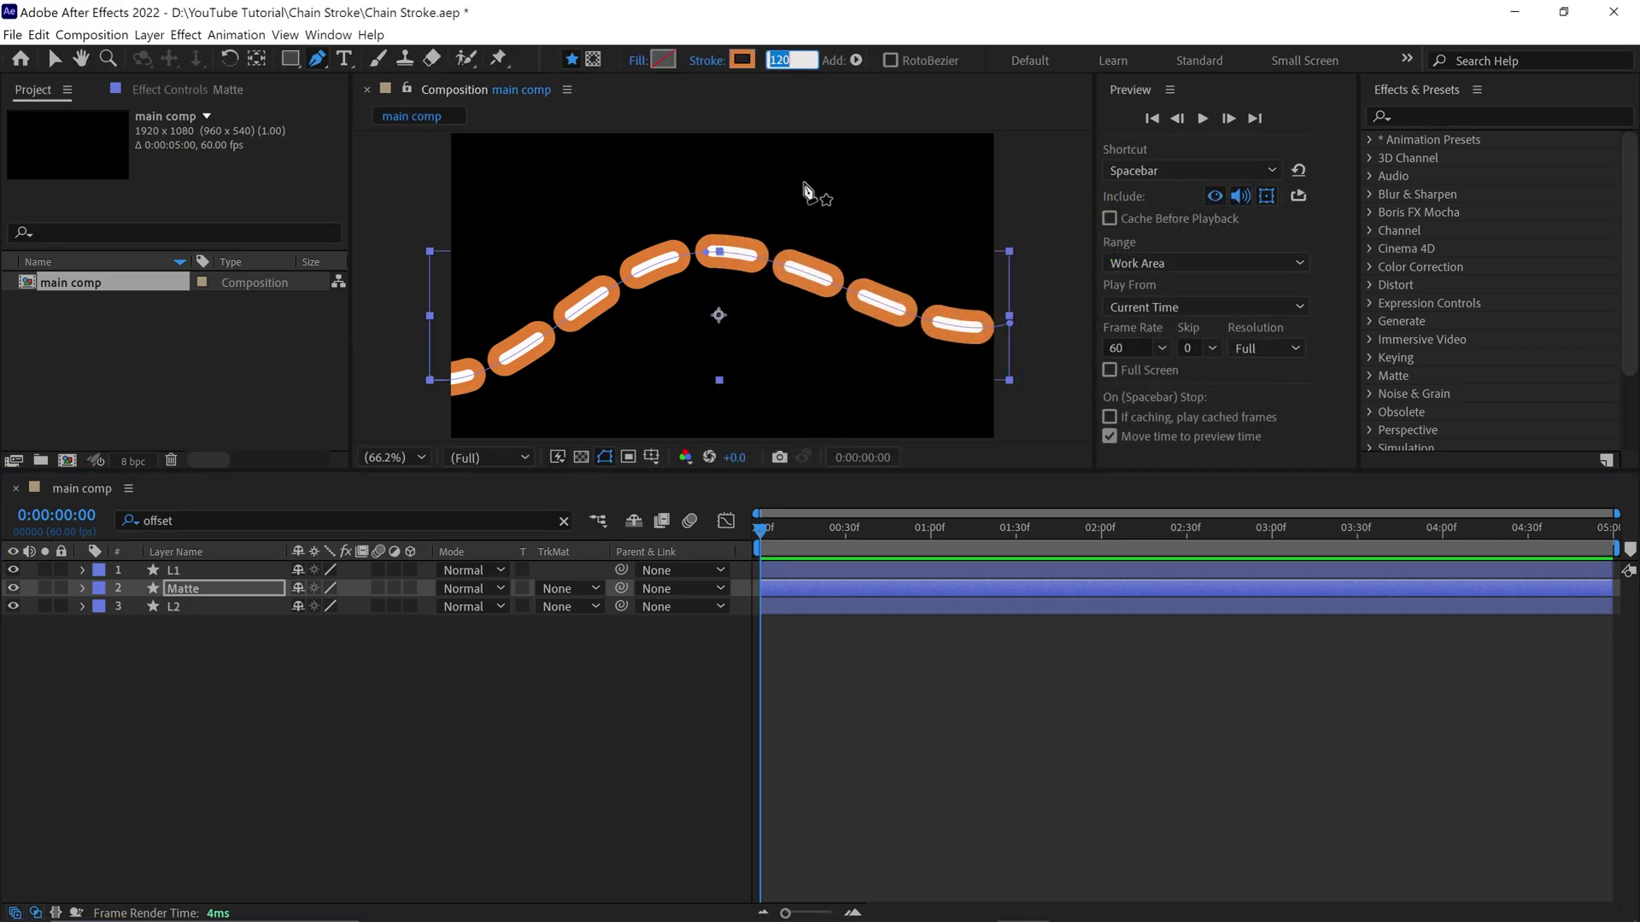
{"action": "key", "text": "ctrl+z"}
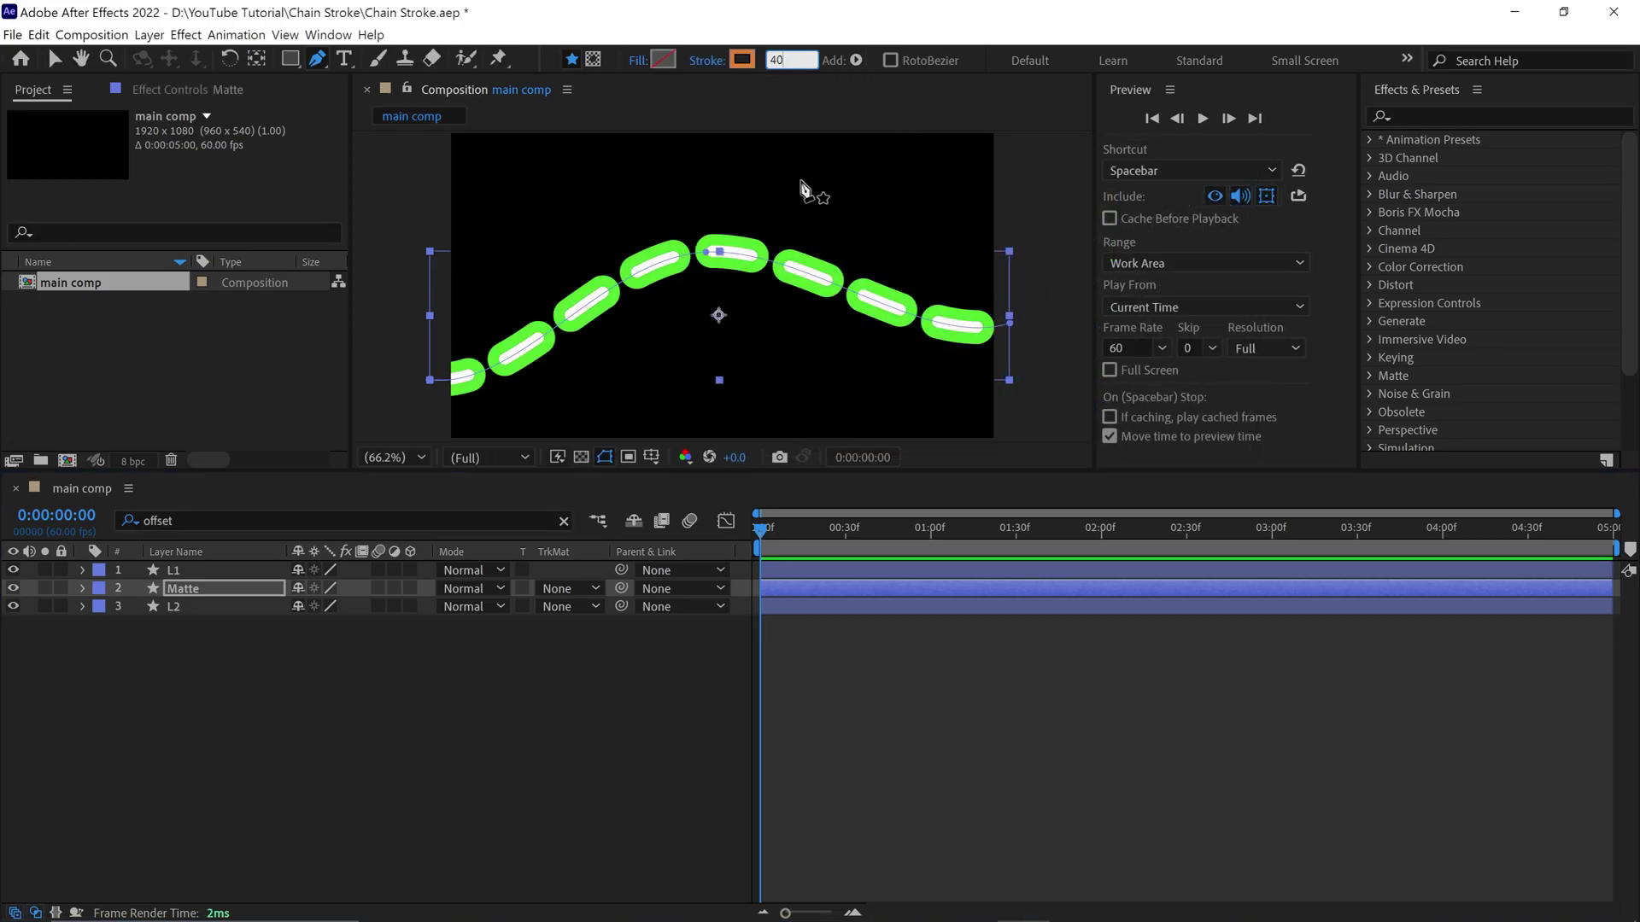
{"action": "left_click", "coordinate": [18, 571]}
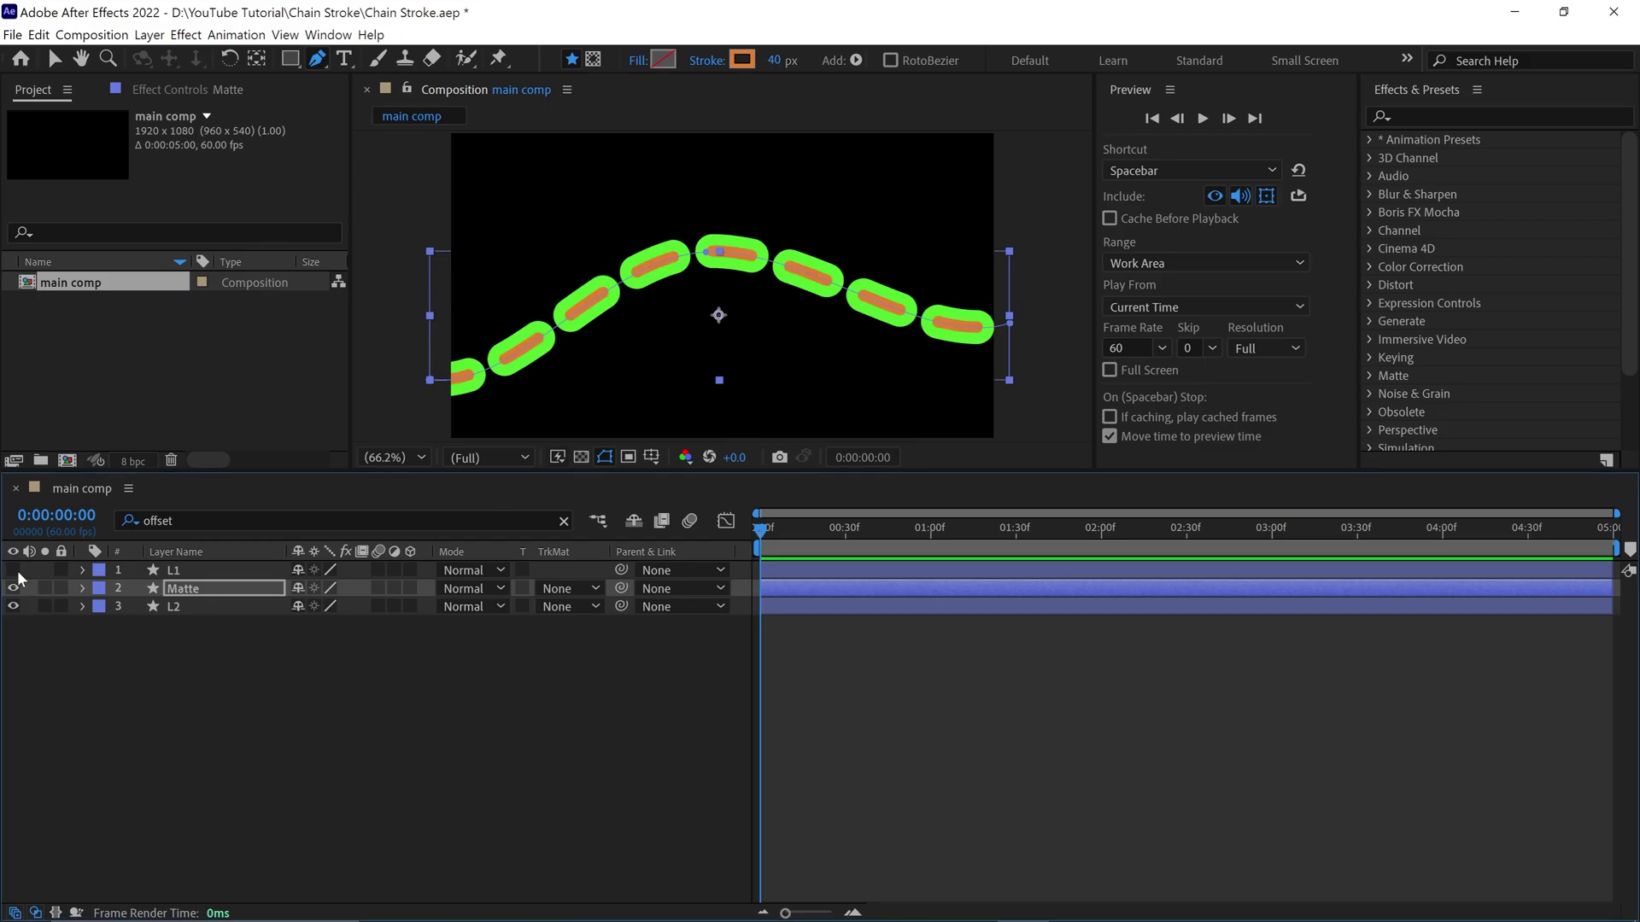
Set L2's Track Matte to Alpha Inverted Matte 'Matte' and turn L1 back on
{"action": "left_click", "coordinate": [208, 593]}
{"action": "left_click", "coordinate": [205, 607]}
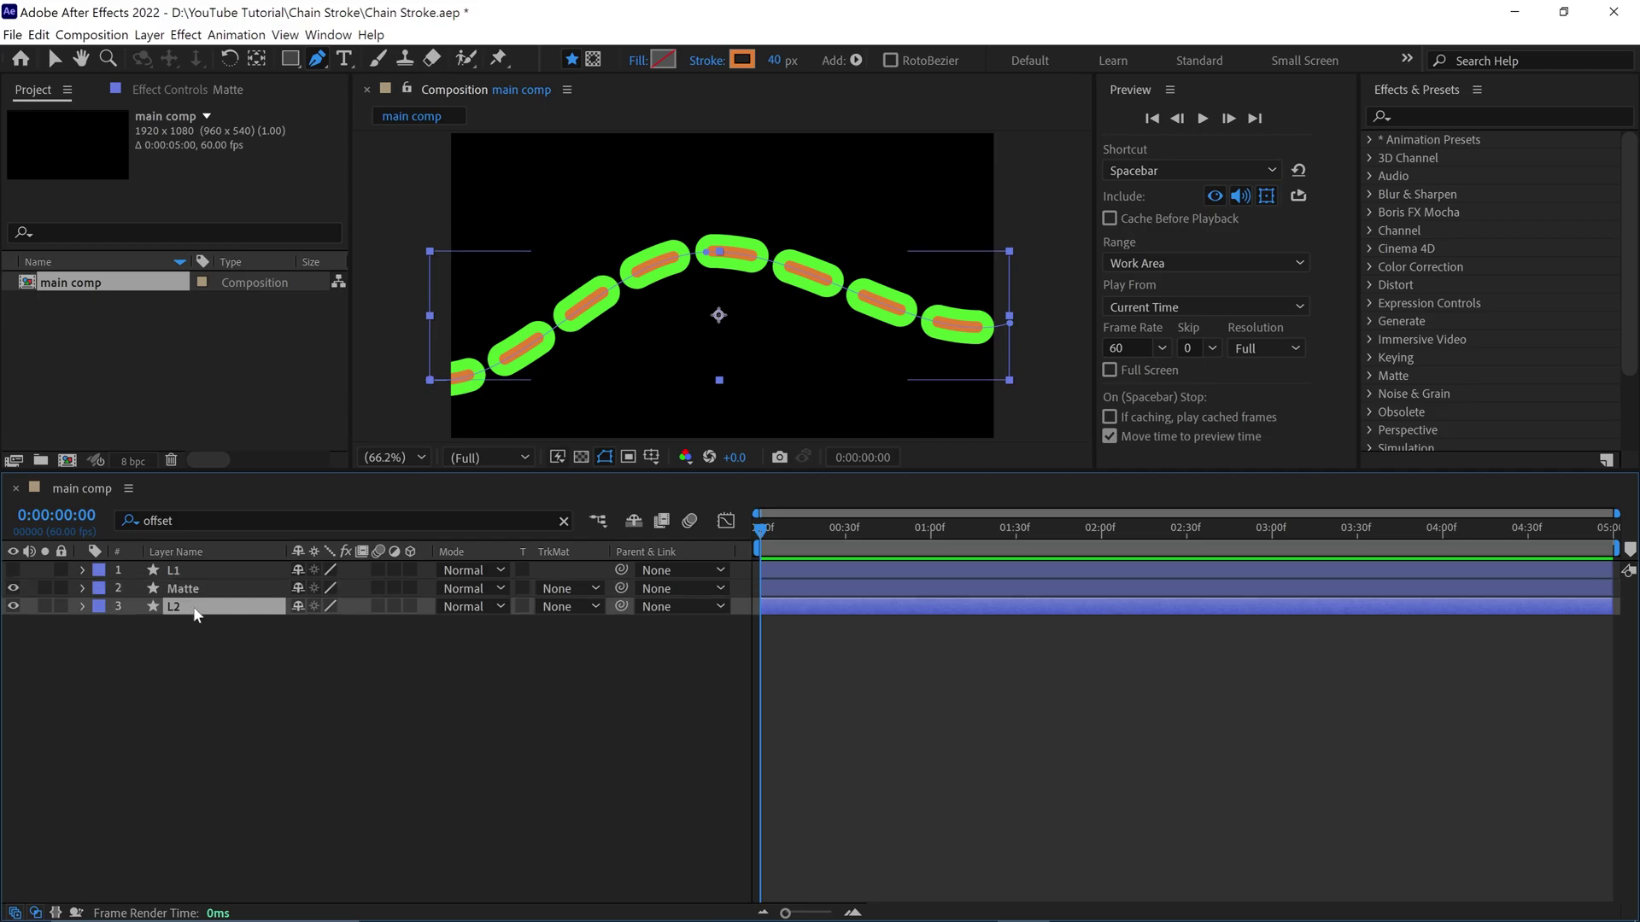
{"action": "left_click", "coordinate": [591, 607]}
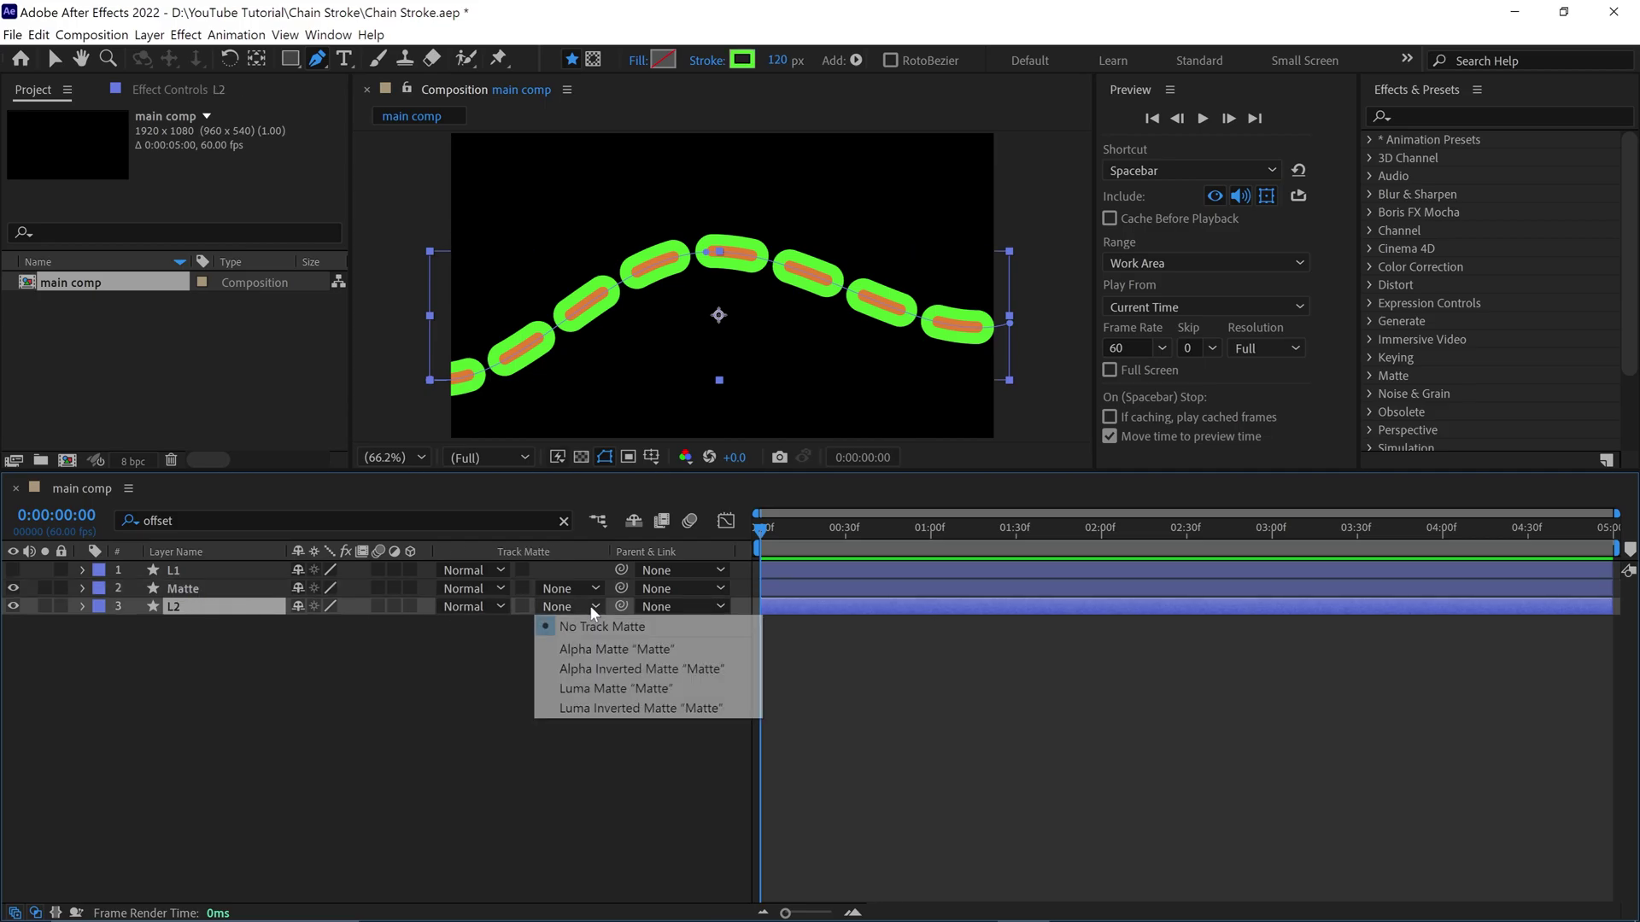
{"action": "left_click", "coordinate": [584, 671]}
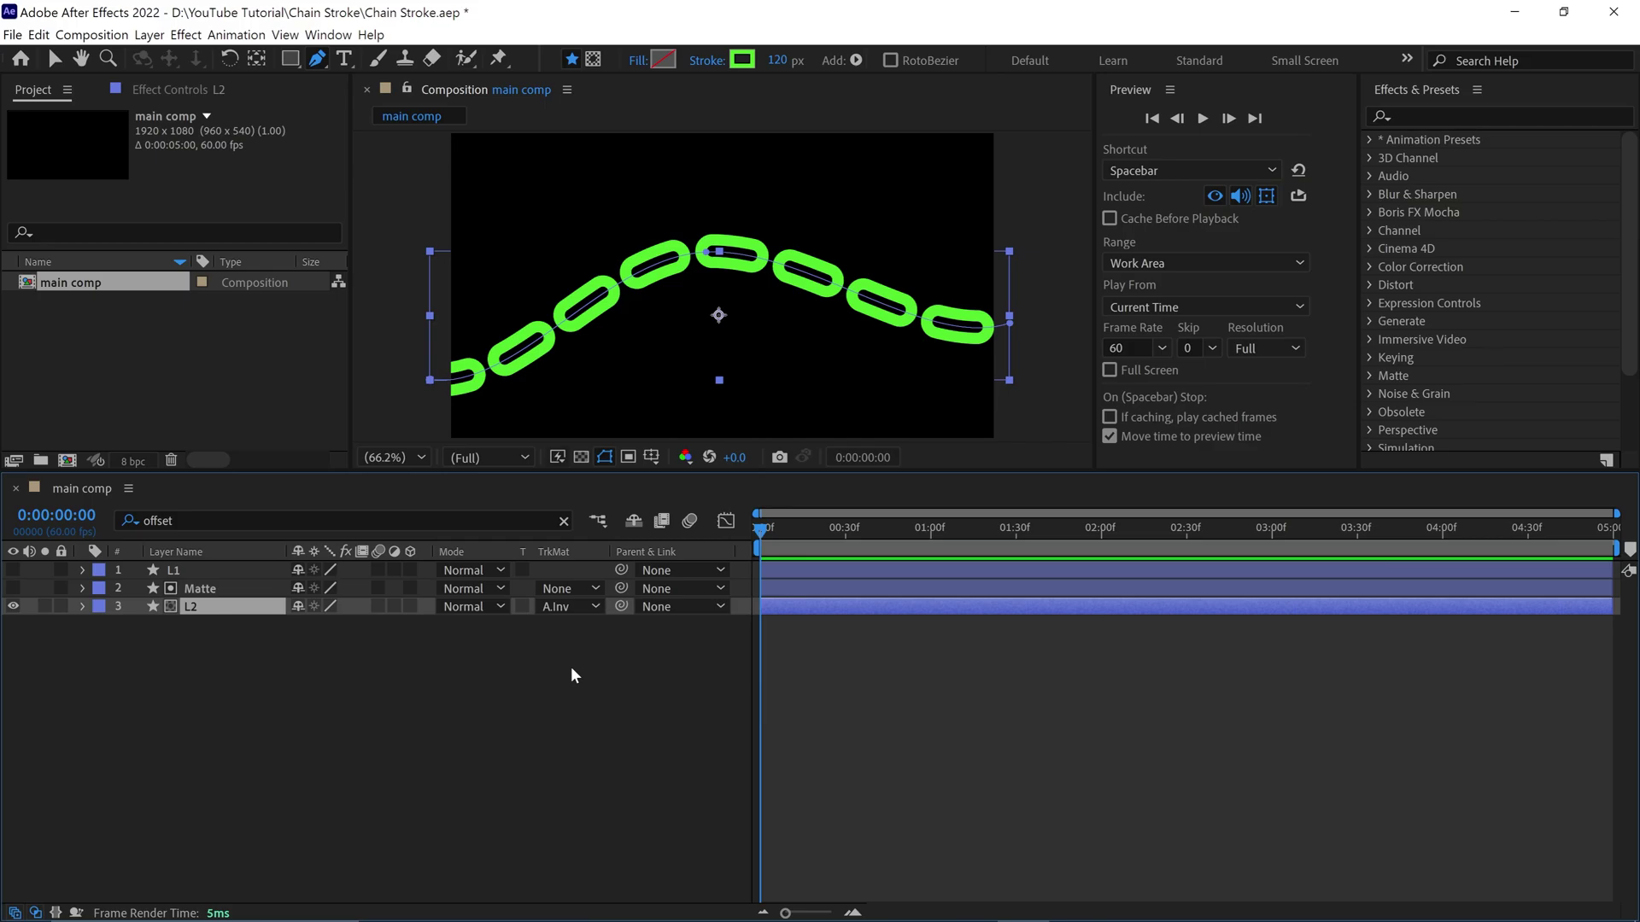
{"action": "left_click", "coordinate": [13, 569]}
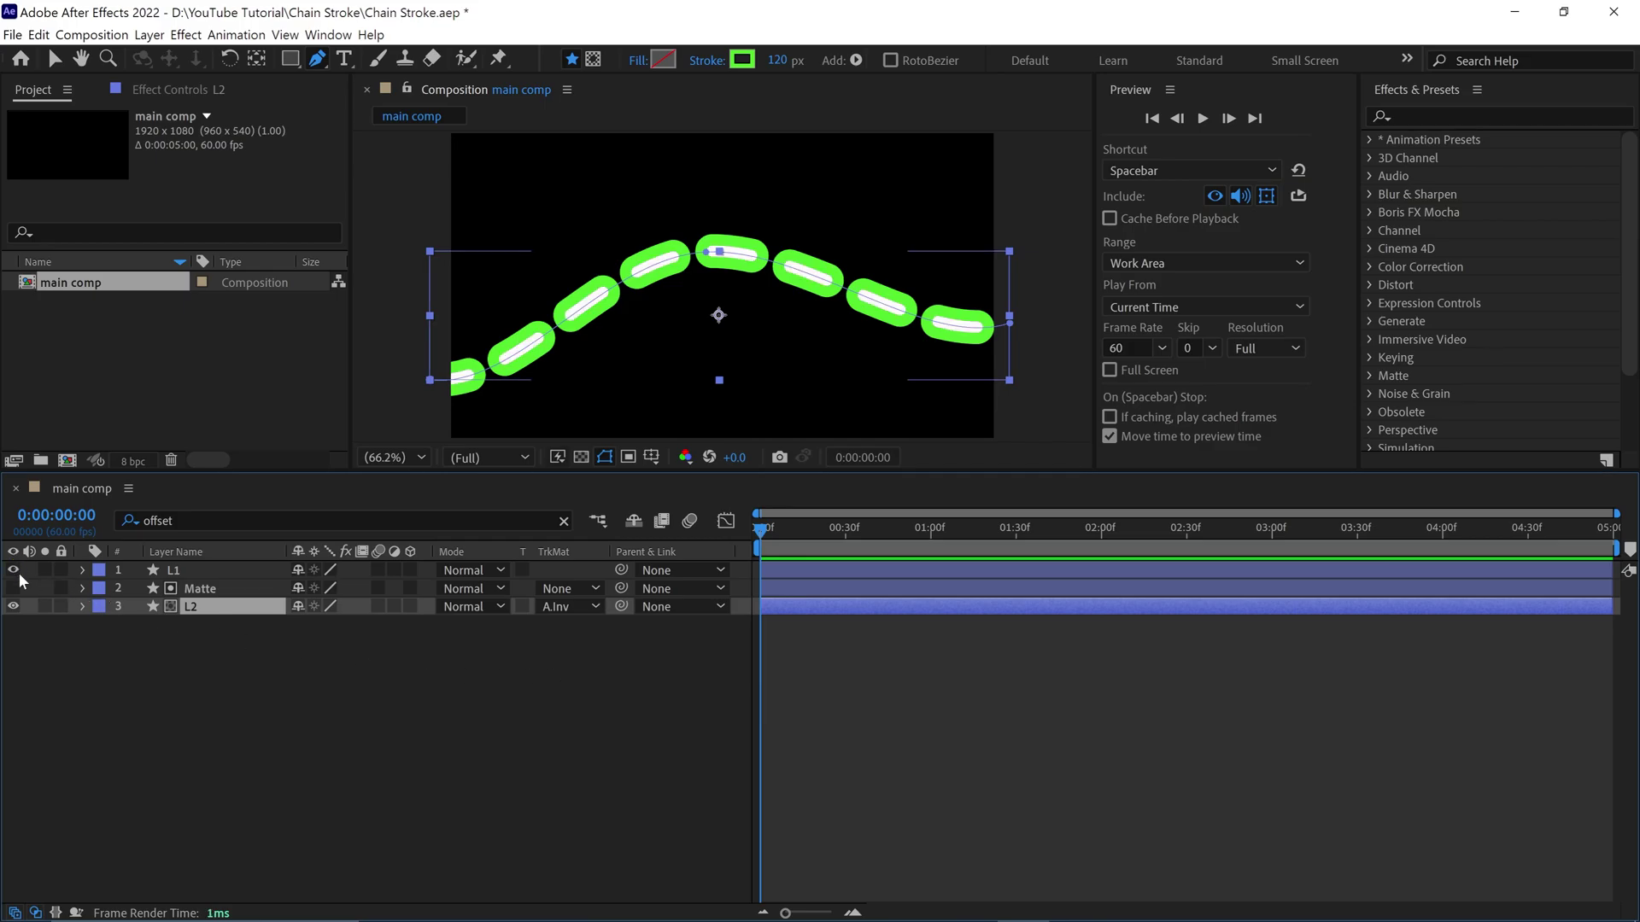
Append +140 to L2's dash Offset expression
{"action": "left_click_drag", "start_coordinate": [179, 627], "coordinate": [212, 591]}
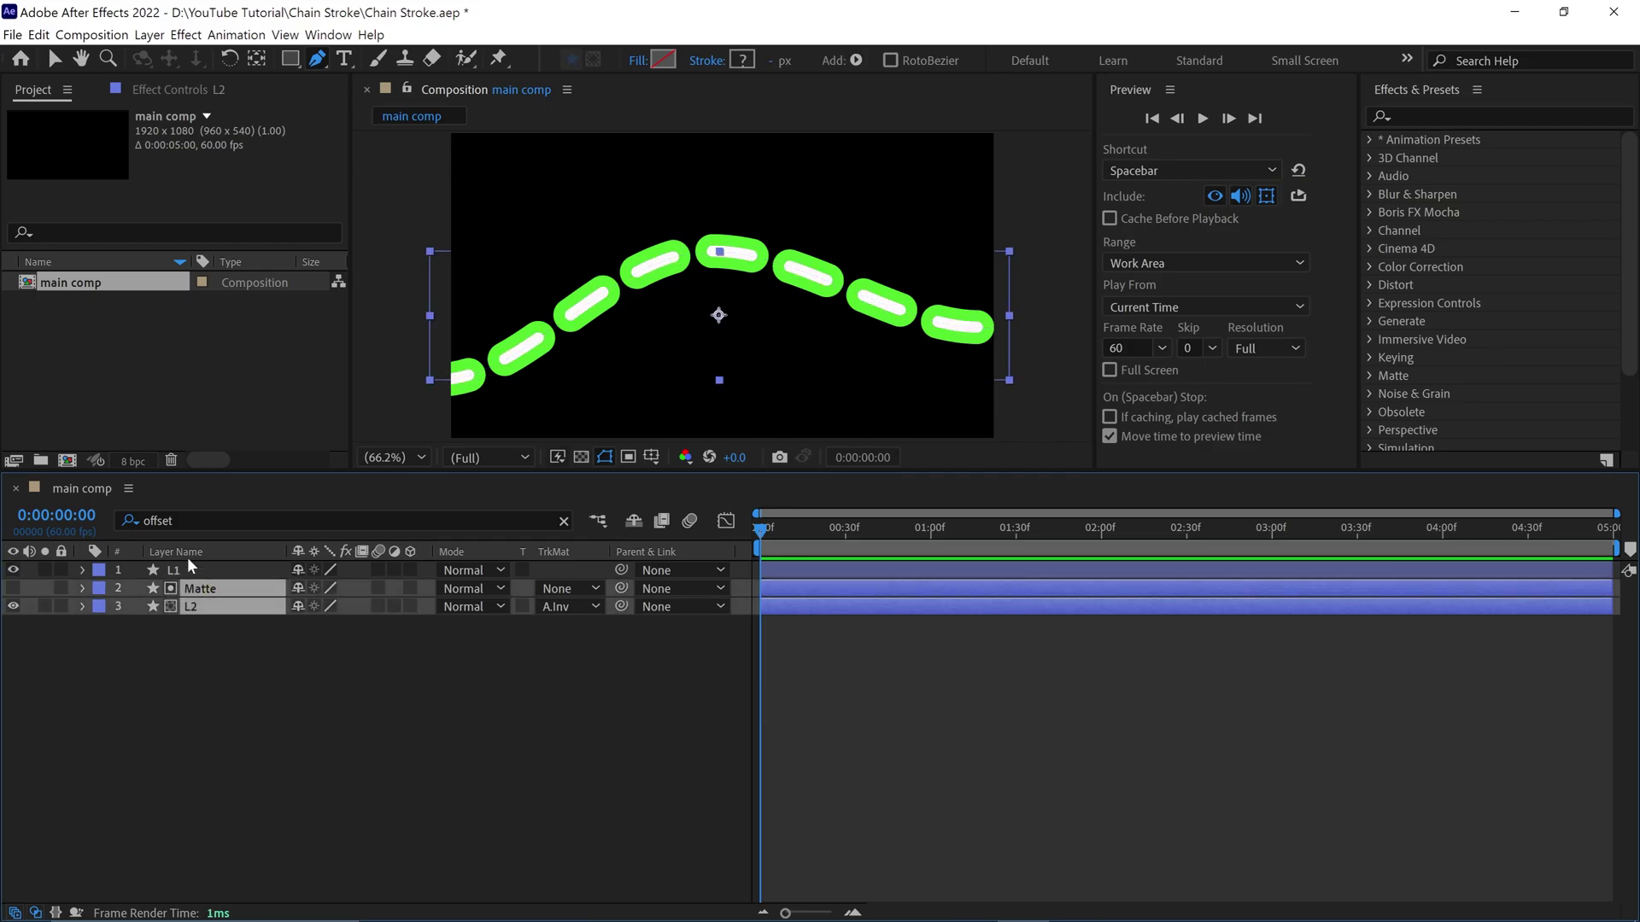
{"action": "left_click", "coordinate": [202, 520]}
{"action": "key", "text": "Return"}
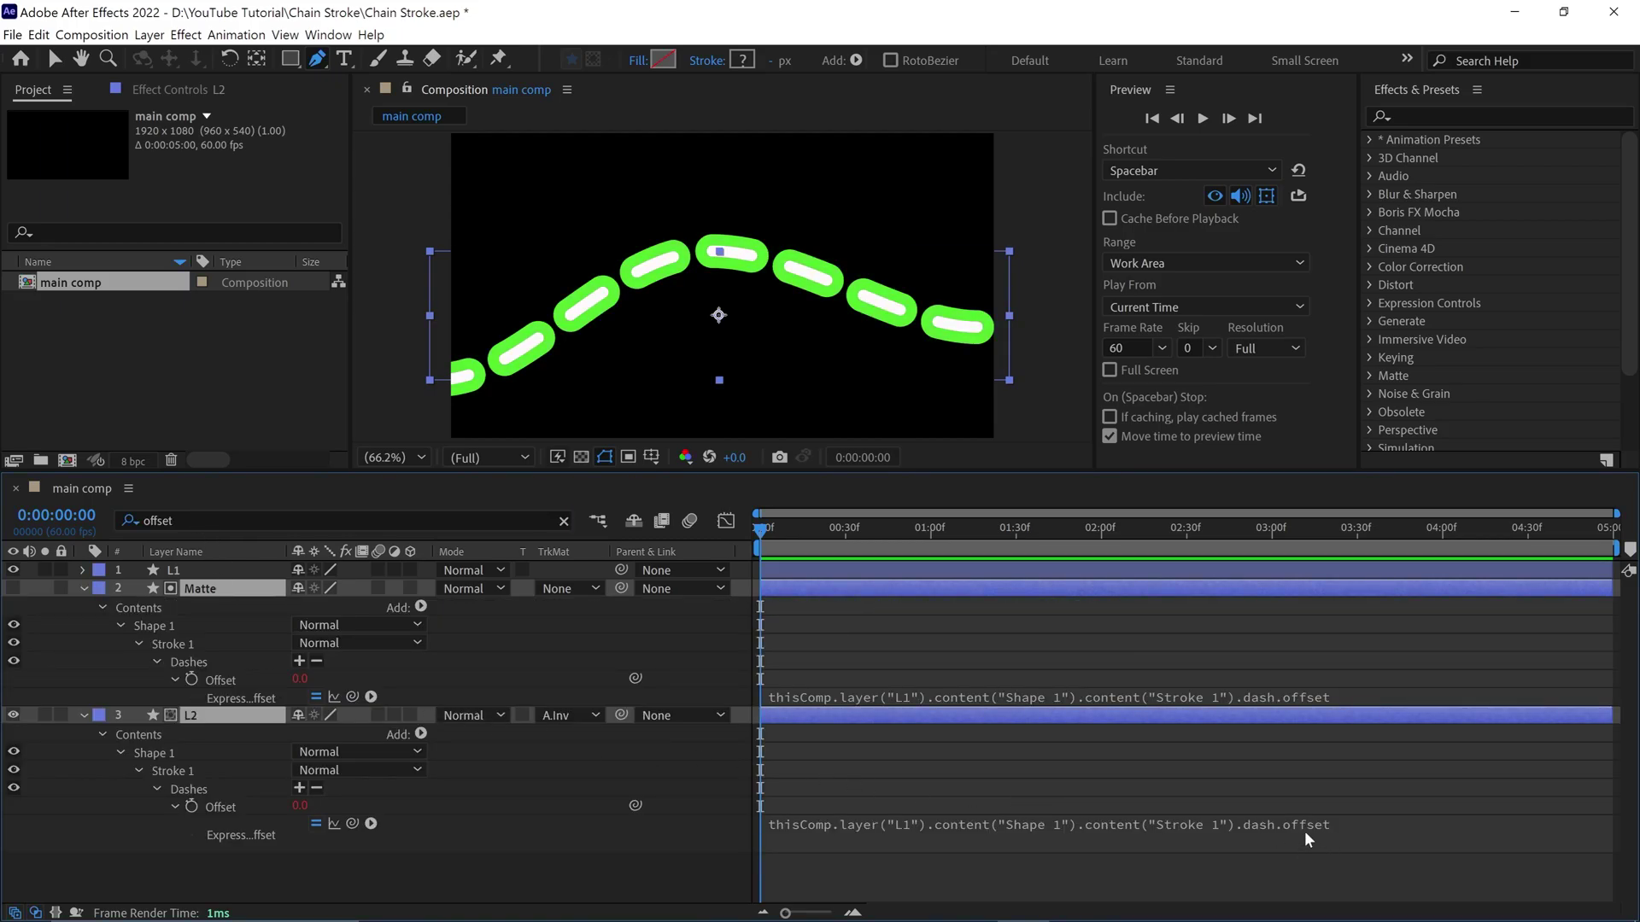
{"action": "left_click", "coordinate": [1258, 825]}
{"action": "left_click", "coordinate": [1343, 822]}
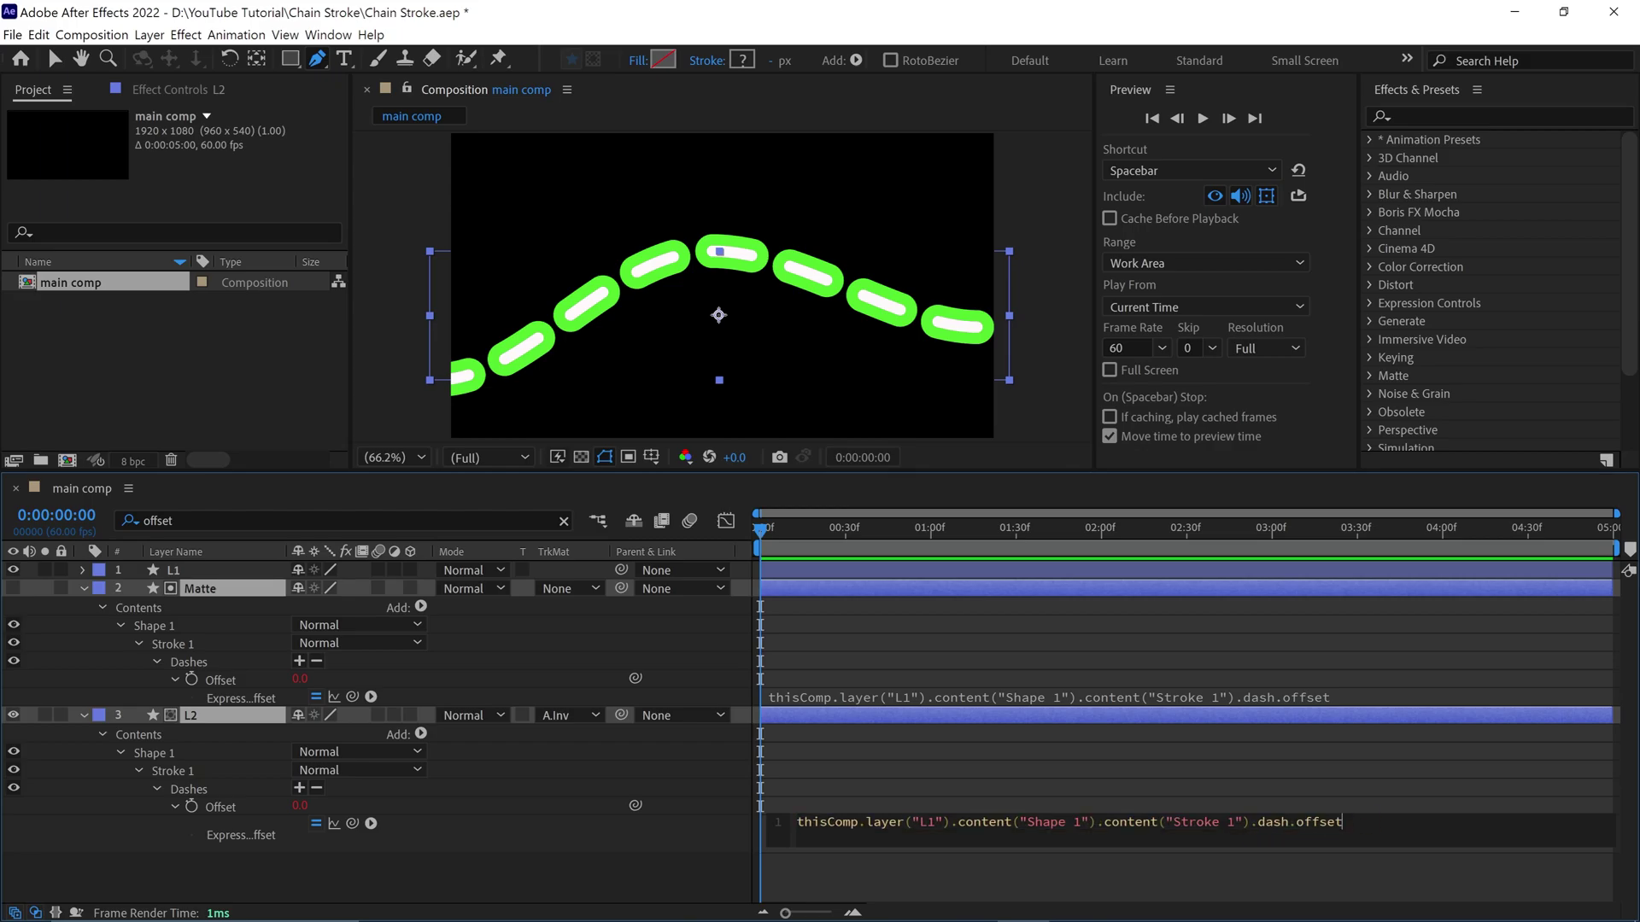
{"action": "type", "text": "+140"}
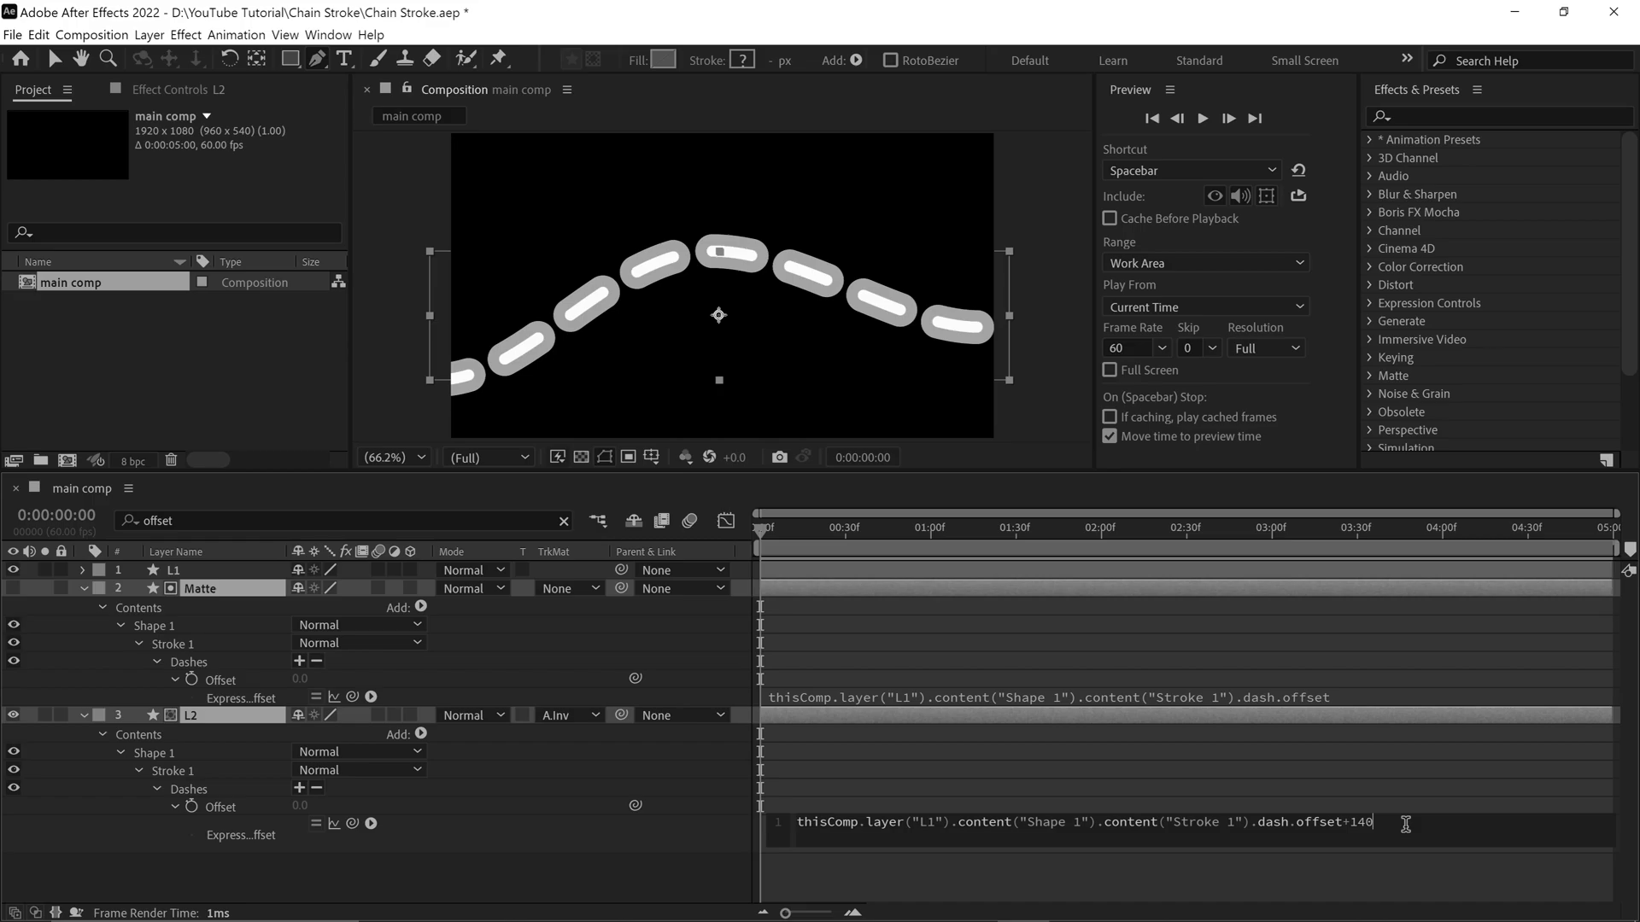
{"action": "key", "text": "KP_Enter"}
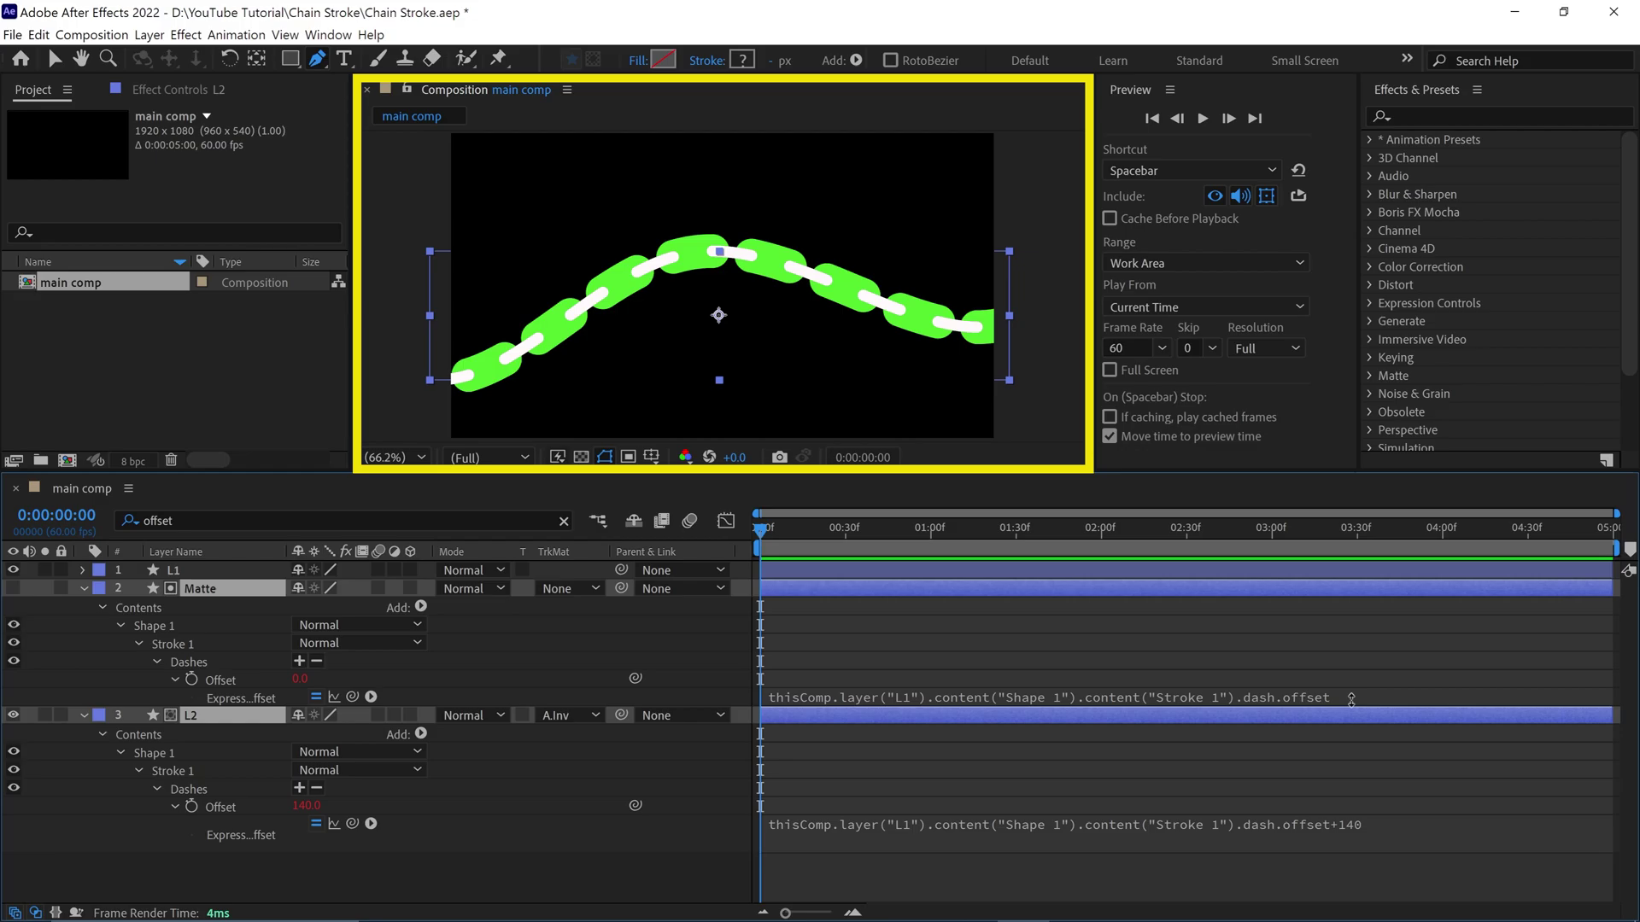
Add +140 to Matte's Offset expression and preview the interlocked chain maximized
{"action": "left_click", "coordinate": [1356, 699]}
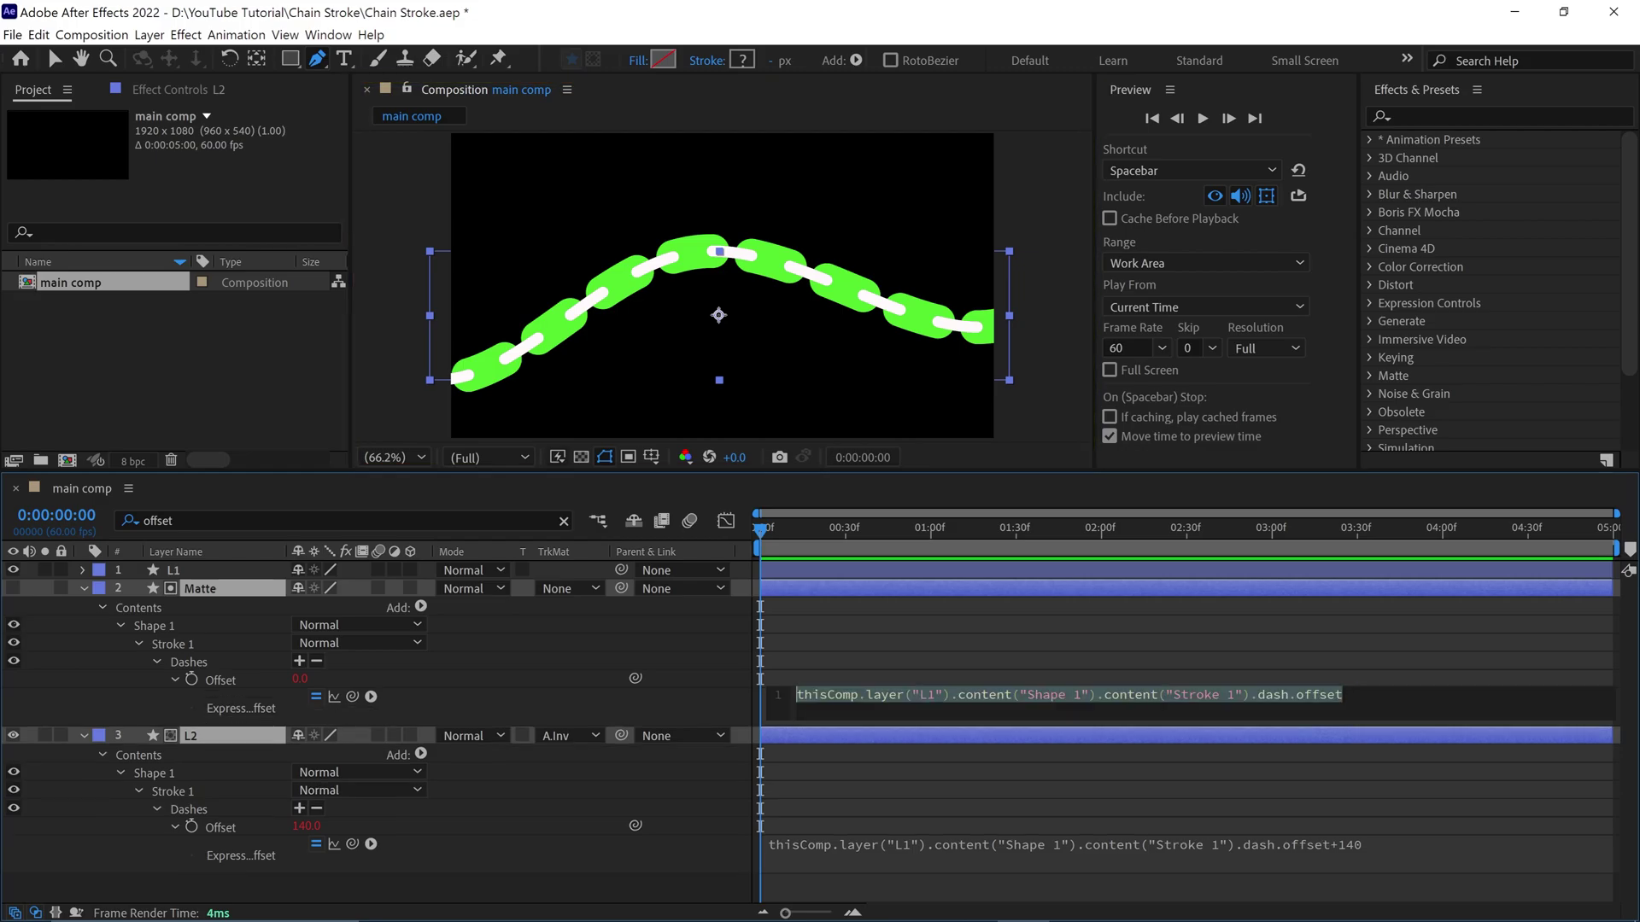
{"action": "left_click", "coordinate": [1385, 679]}
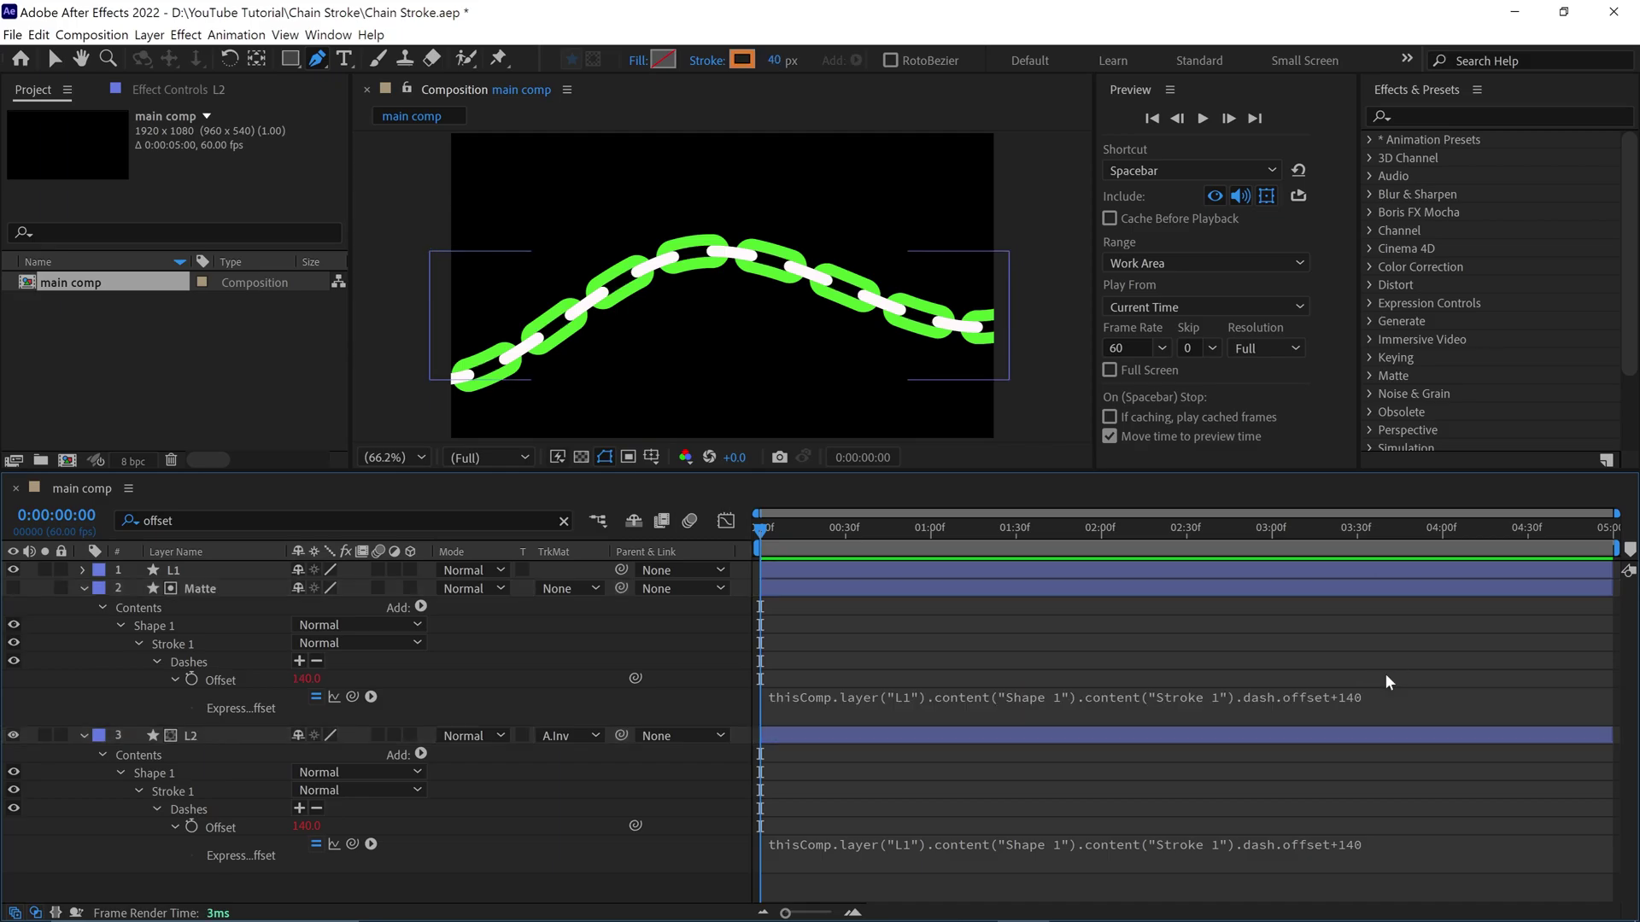
{"action": "key", "text": "grave"}
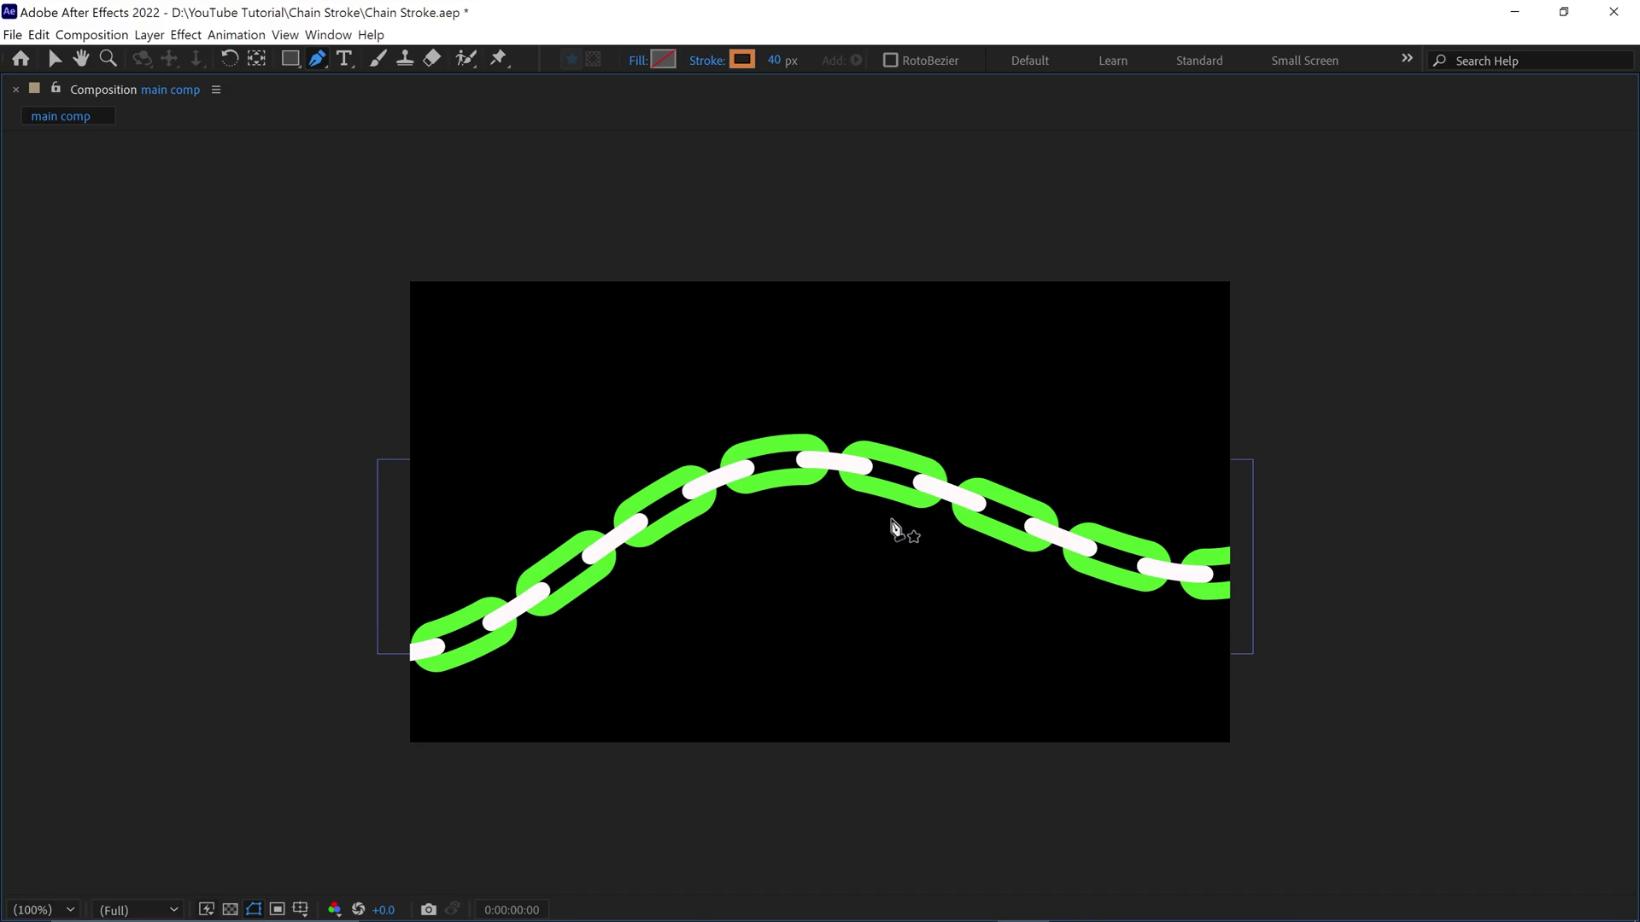
{"action": "key", "text": "grave"}
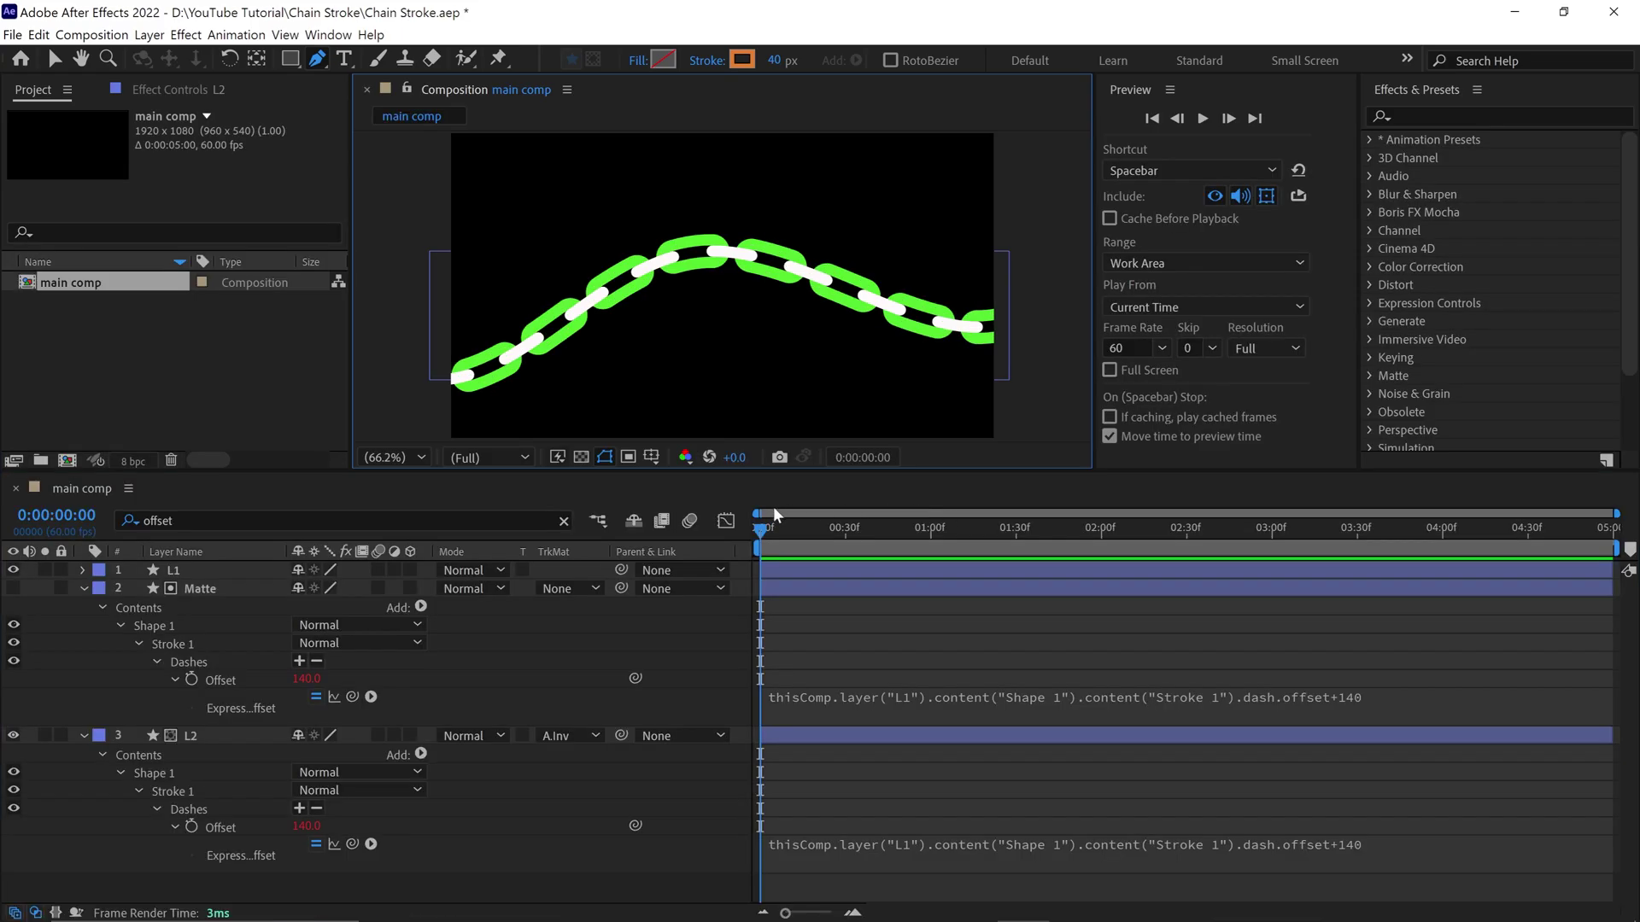
Select all three layers and filter their properties for 'path'
{"action": "left_click", "coordinate": [84, 588]}
{"action": "left_click", "coordinate": [84, 607]}
{"action": "left_click_drag", "start_coordinate": [166, 647], "coordinate": [237, 574]}
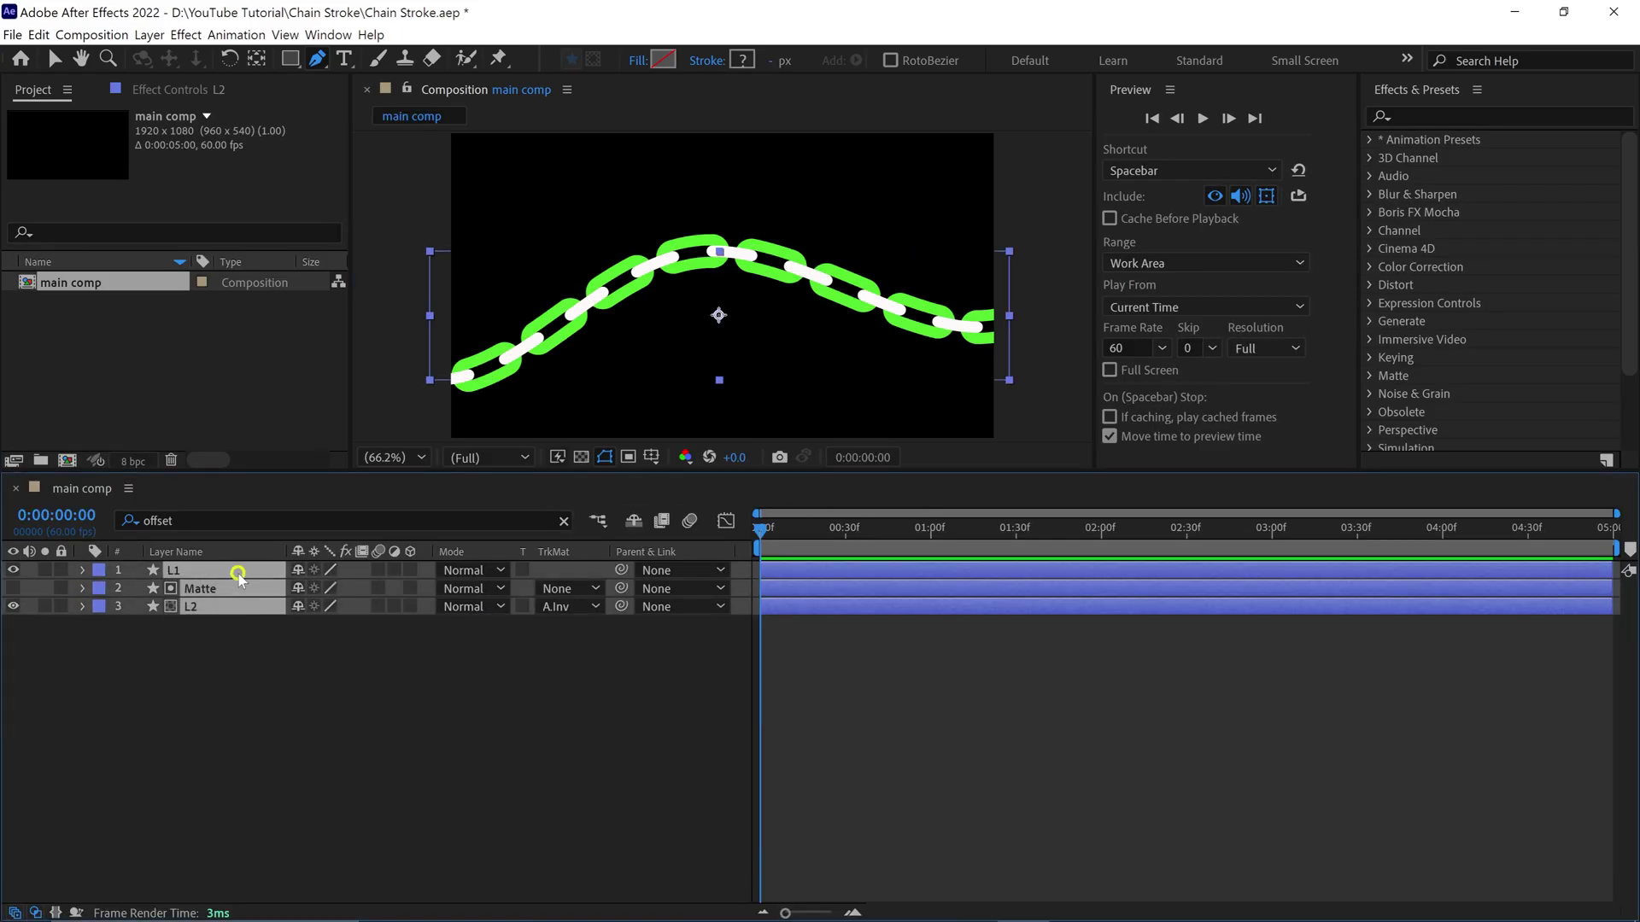
{"action": "left_click", "coordinate": [162, 521]}
{"action": "type", "text": "pa"}
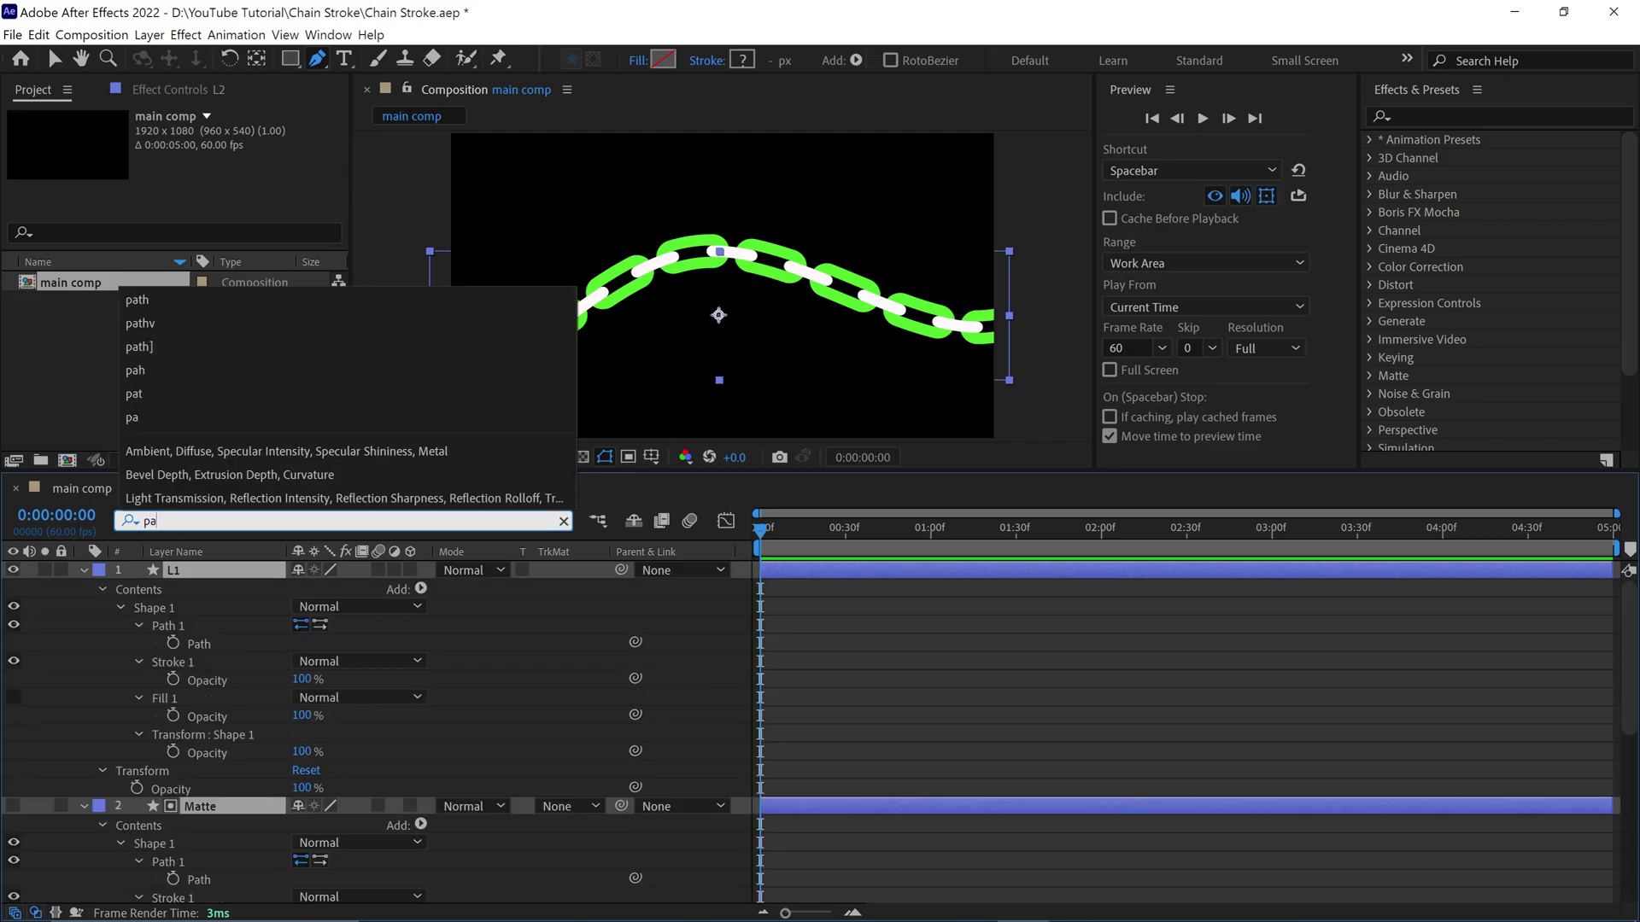
{"action": "type", "text": "th"}
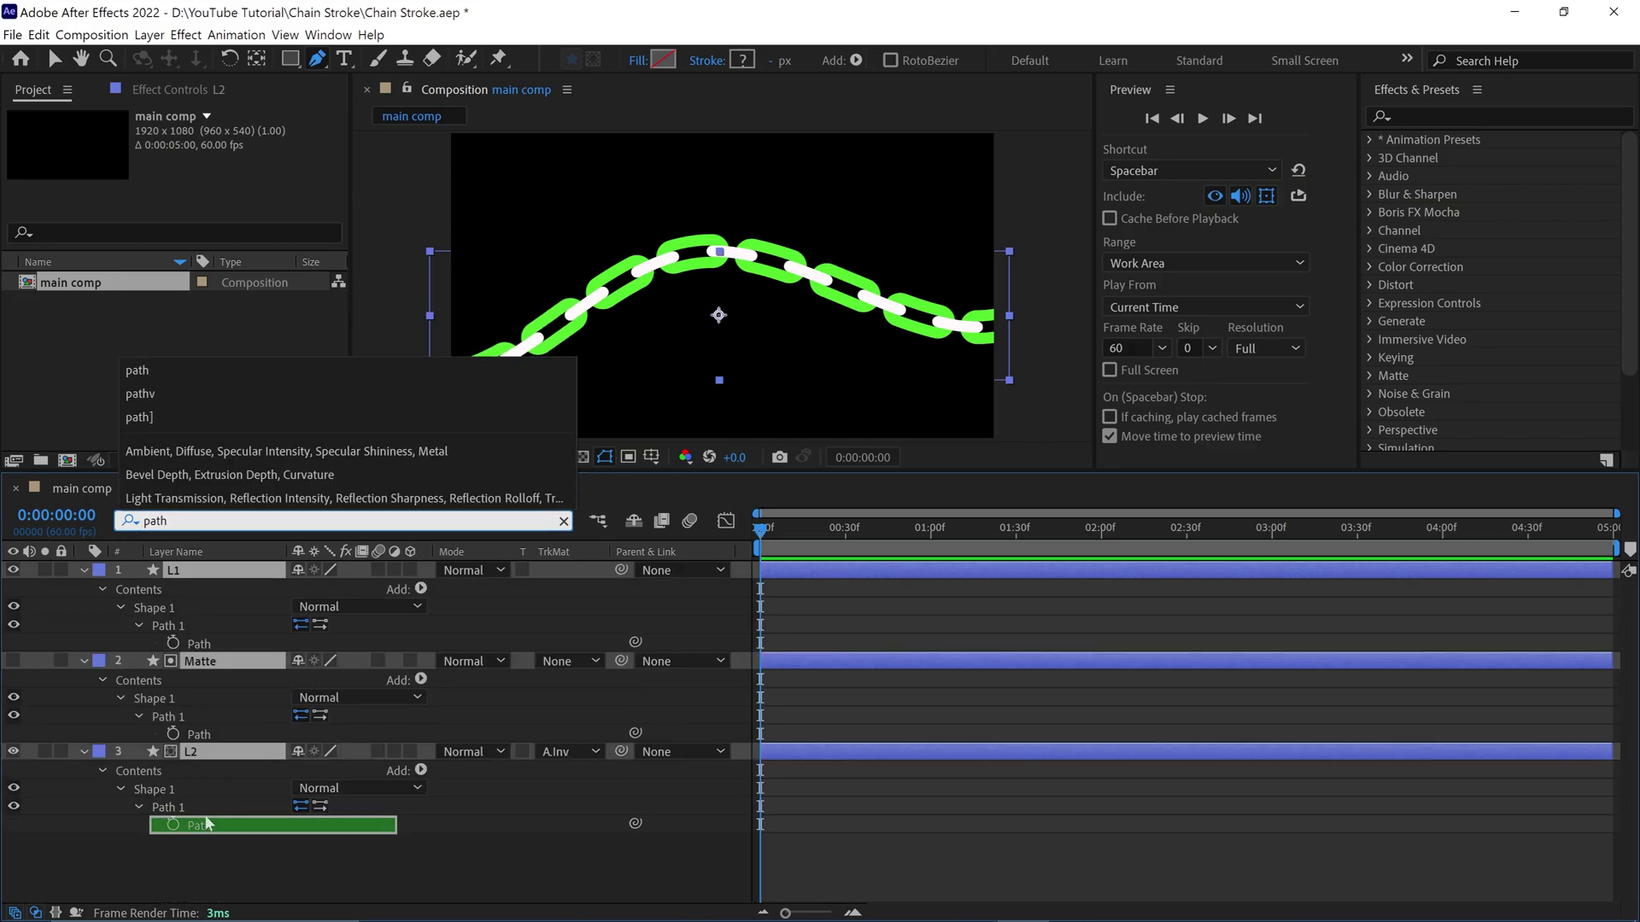
Link L2's and Matte's Path properties to L1's Path with expressions
{"action": "left_click", "coordinate": [198, 823]}
{"action": "left_click", "coordinate": [171, 825], "text": "alt"}
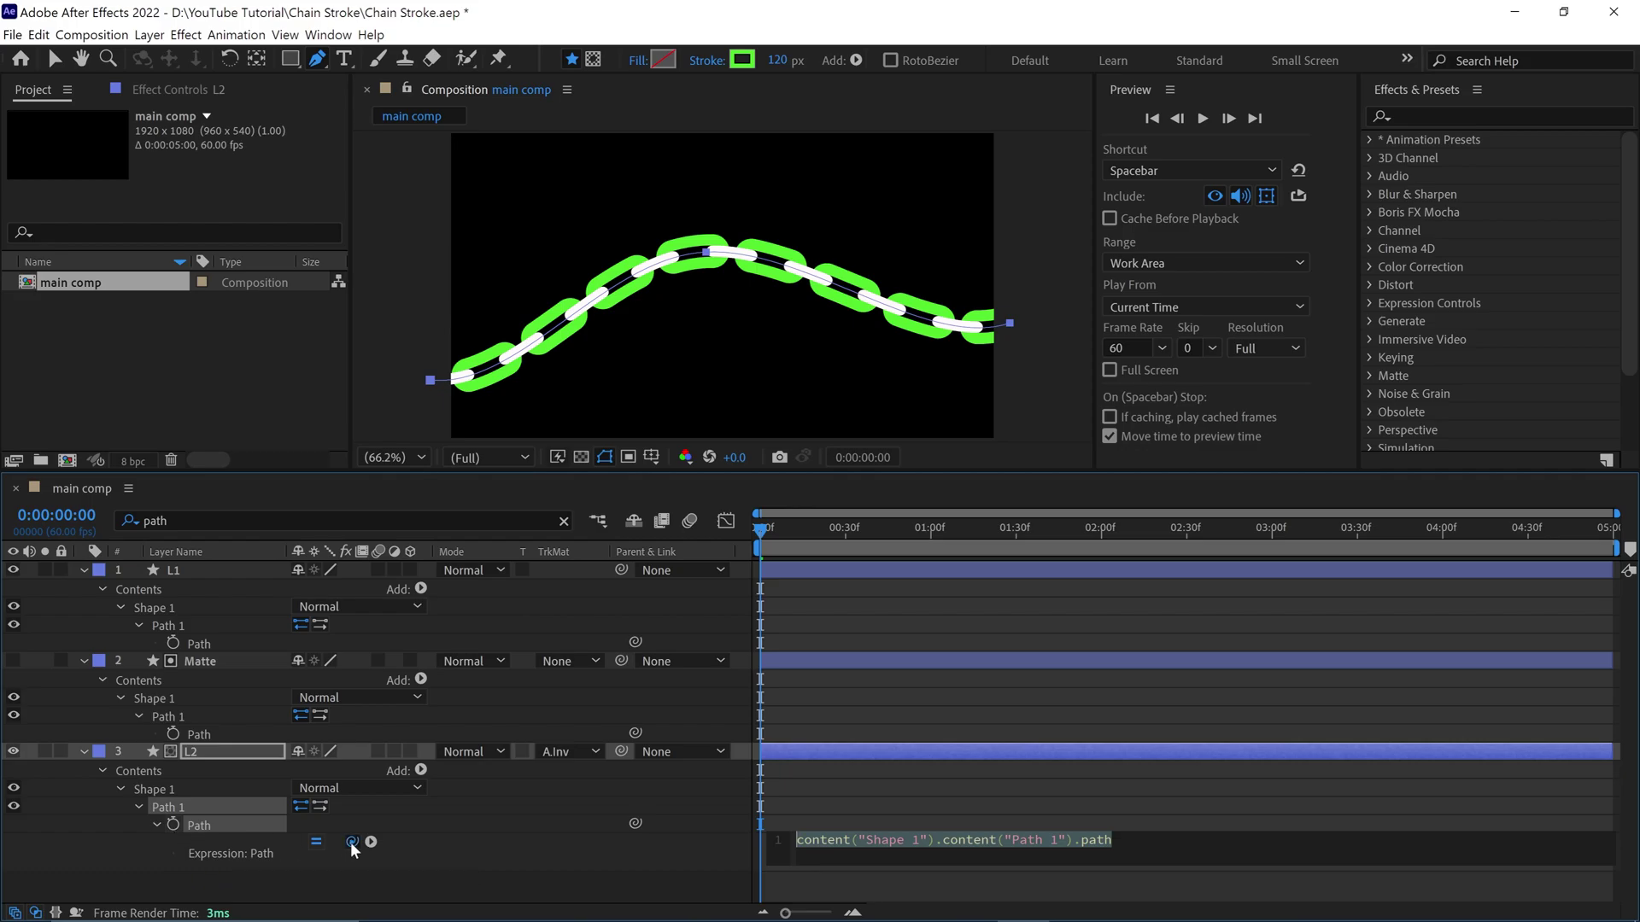
{"action": "left_click_drag", "start_coordinate": [350, 842], "coordinate": [217, 643]}
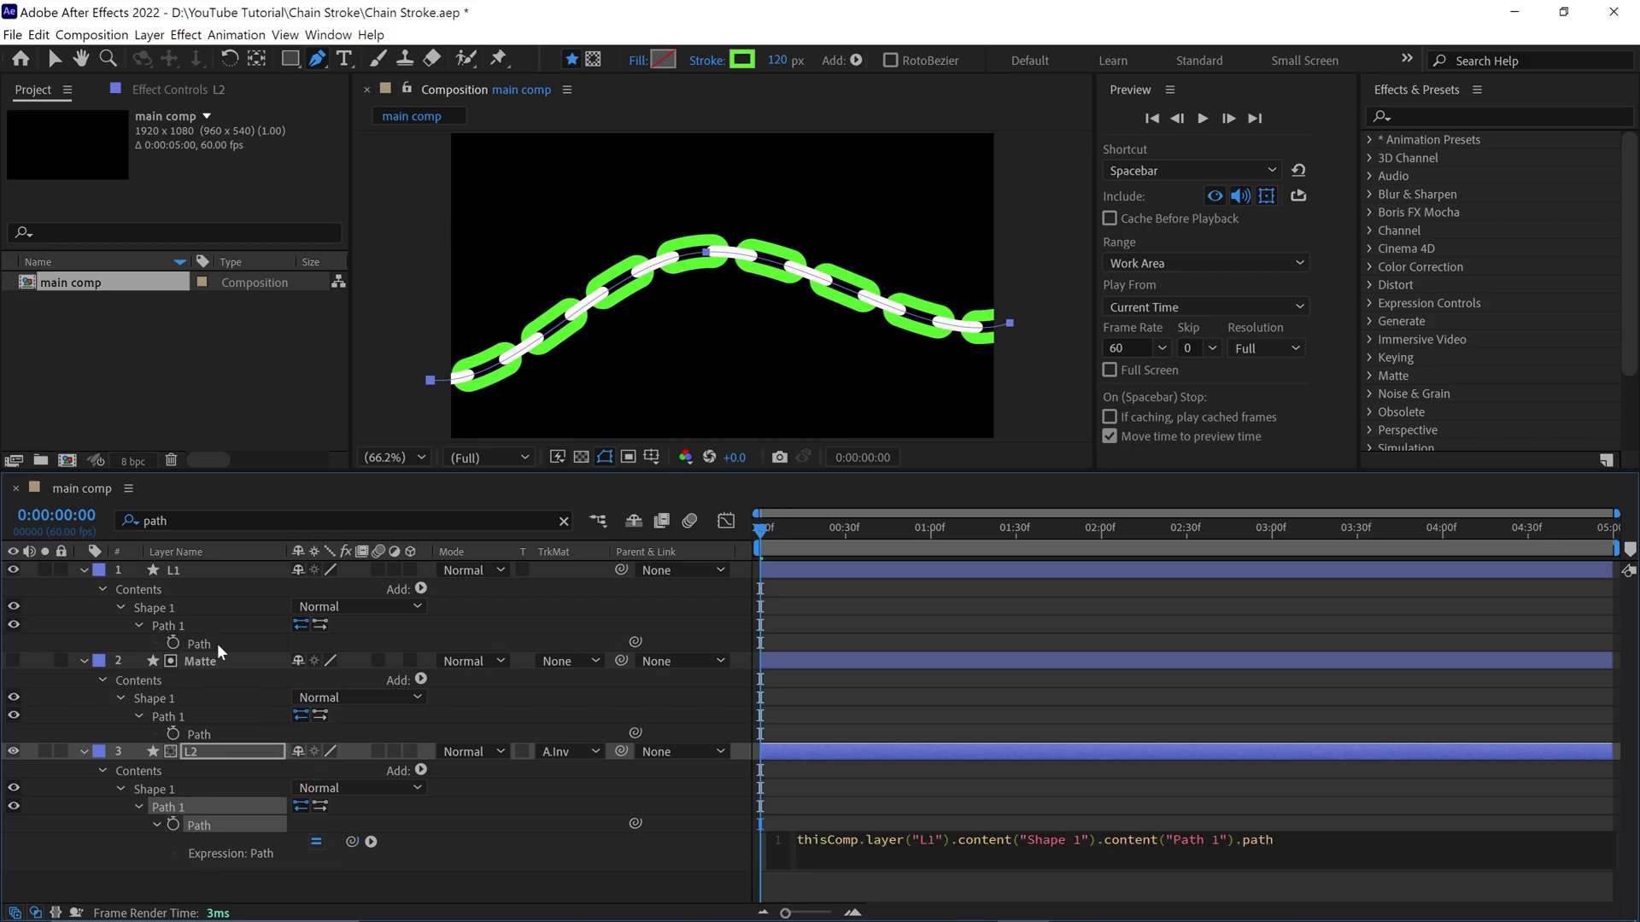
{"action": "left_click", "coordinate": [171, 734], "text": "alt"}
{"action": "left_click_drag", "start_coordinate": [351, 751], "coordinate": [205, 652]}
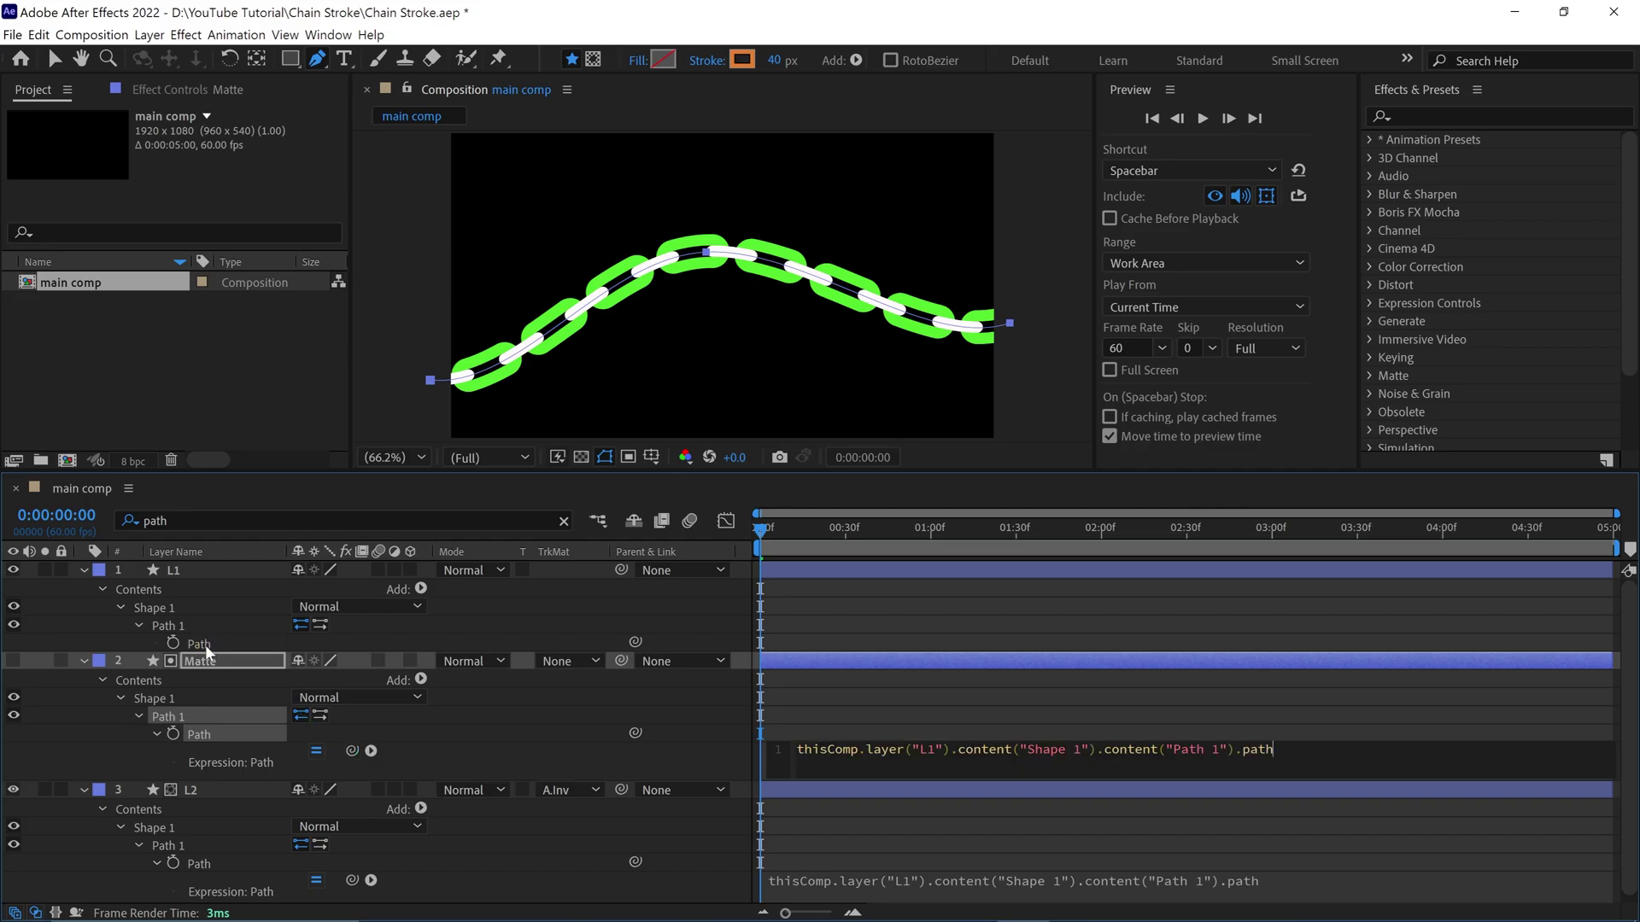
Drag L1's path points into an S-shaped wave with a deeper dip, so the linked links follow it
{"action": "left_click", "coordinate": [193, 571]}
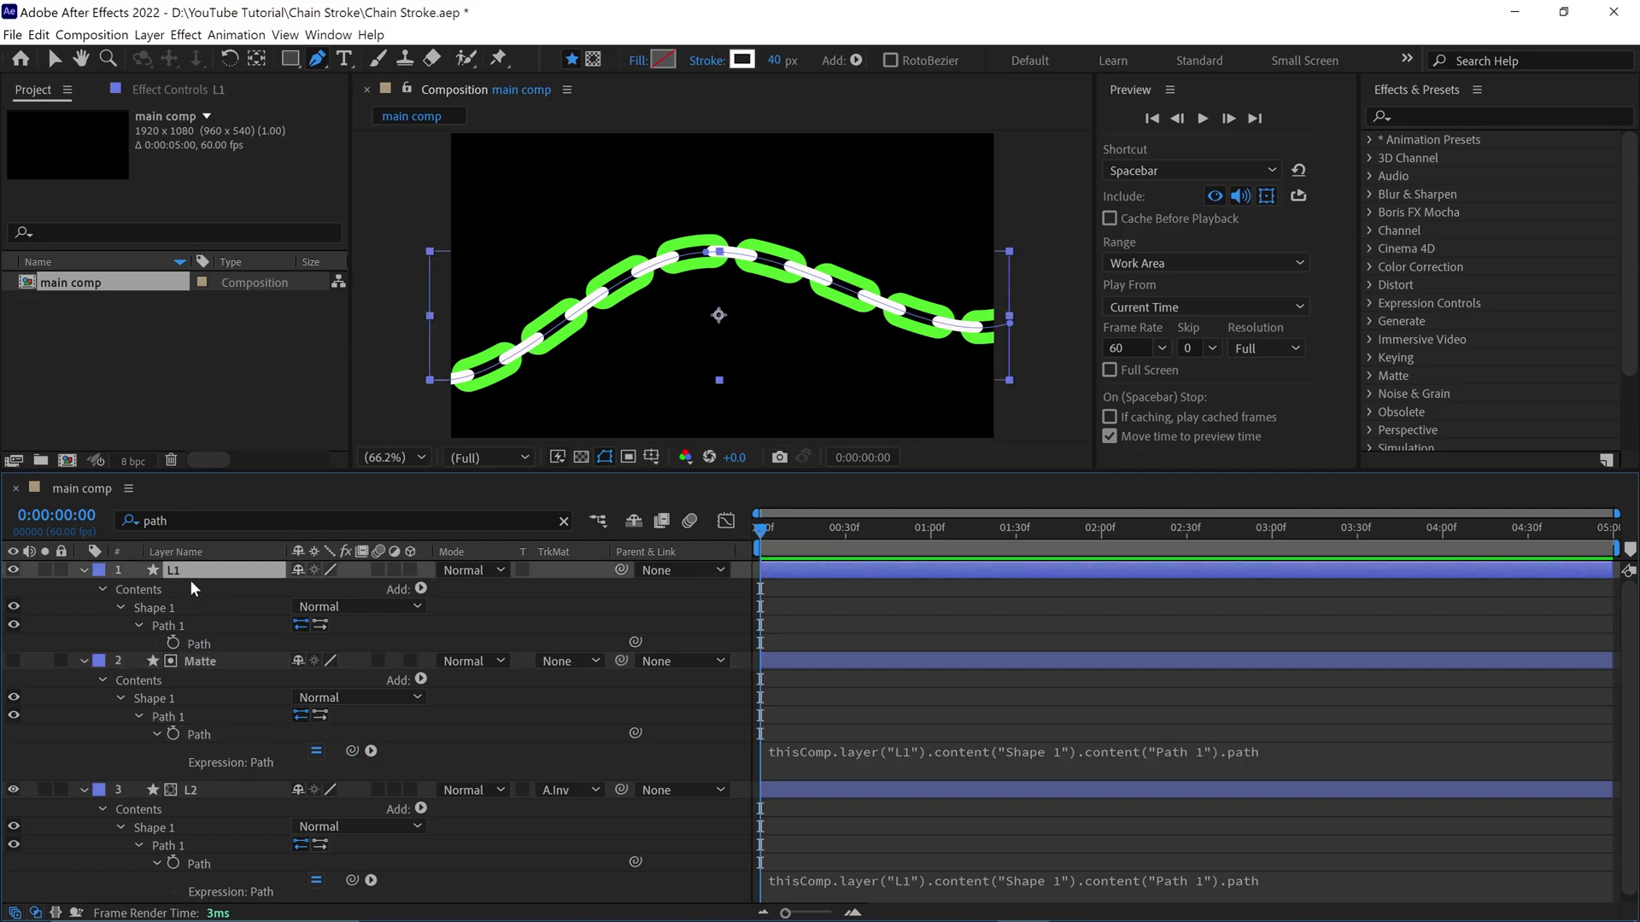
{"action": "left_click_drag", "start_coordinate": [707, 257], "coordinate": [664, 249]}
{"action": "mouse_move", "coordinate": [928, 351]}
{"action": "left_mouse_down"}
{"action": "mouse_move", "coordinate": [922, 429]}
{"action": "mouse_move", "coordinate": [935, 229]}
{"action": "mouse_move", "coordinate": [899, 342]}
{"action": "left_mouse_up"}
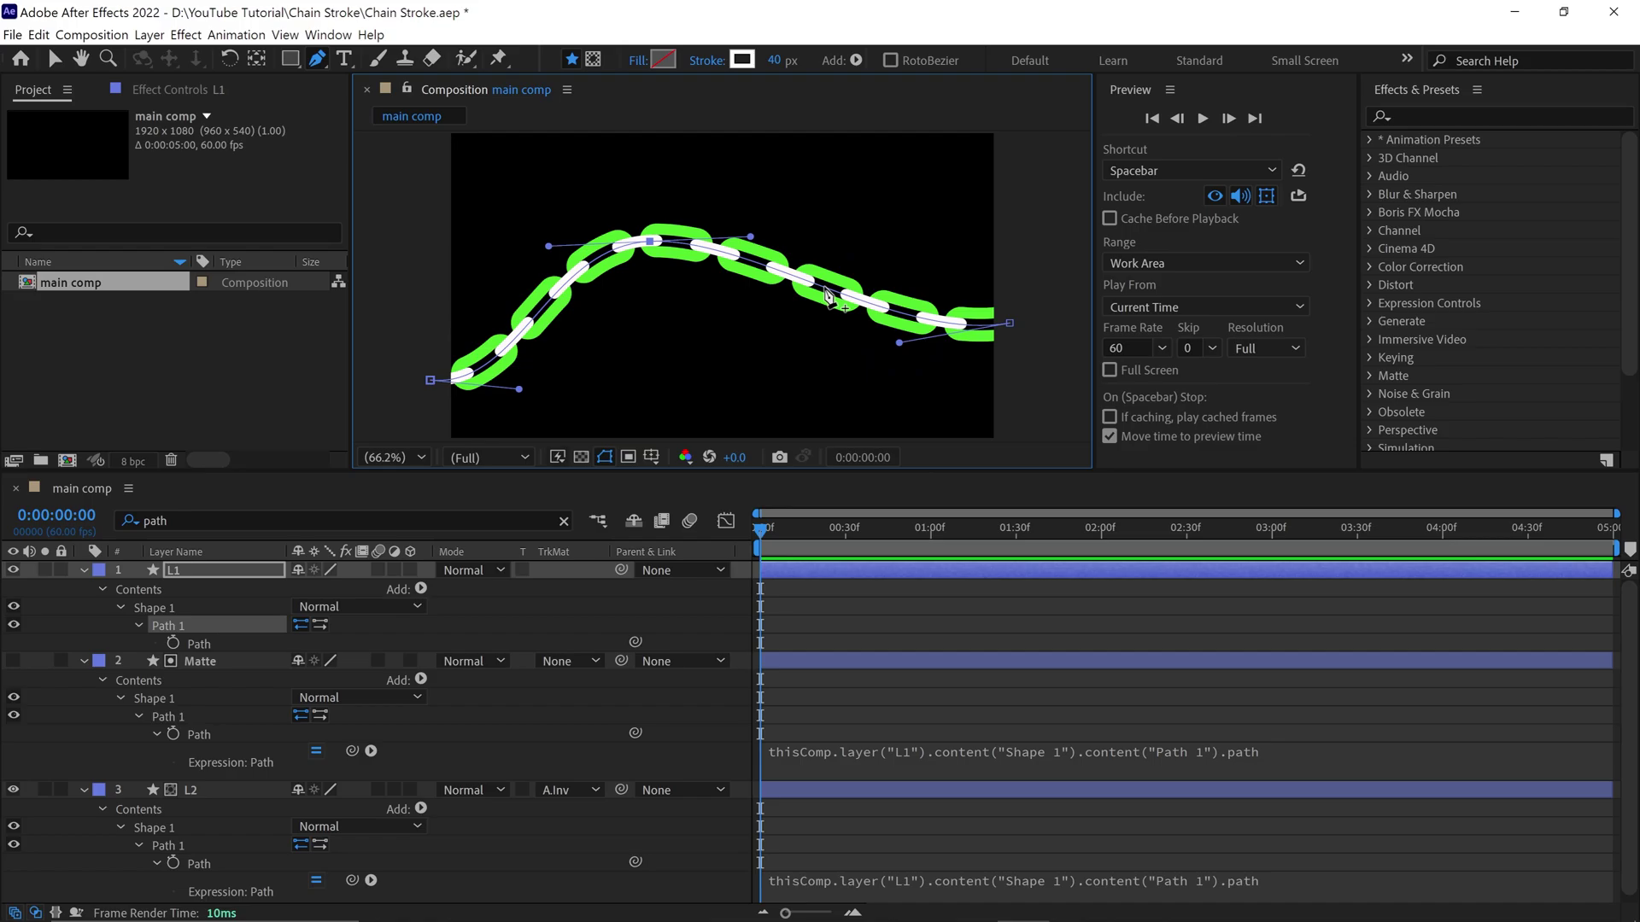
{"action": "left_click", "coordinate": [826, 290]}
{"action": "left_click_drag", "start_coordinate": [827, 290], "coordinate": [809, 331]}
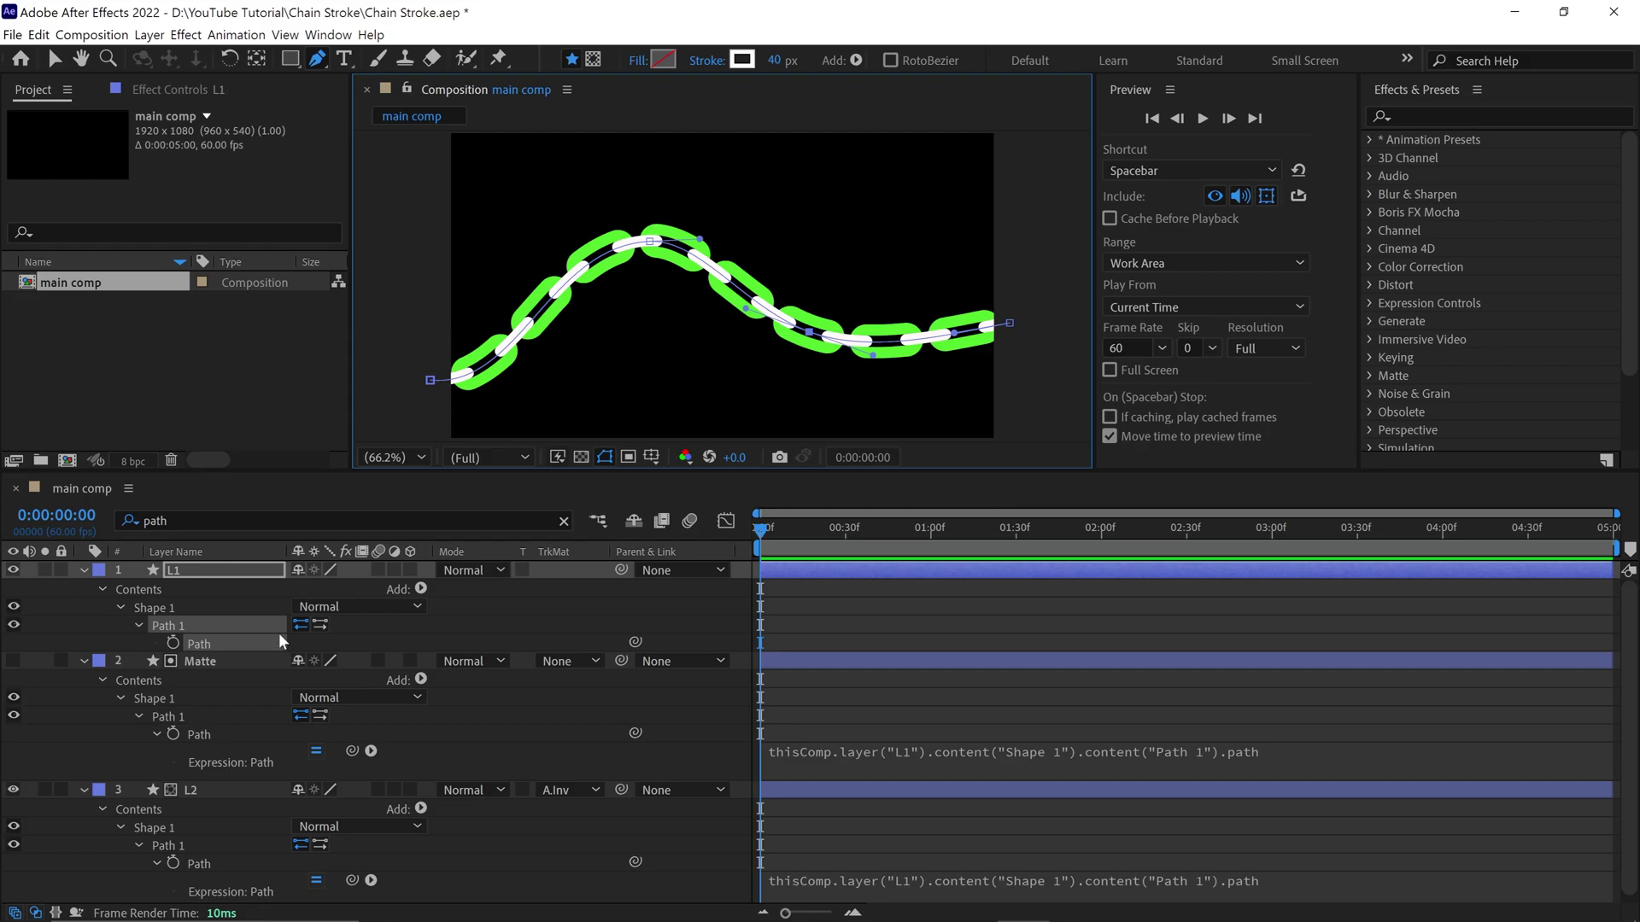
Collapse all layers, select only L1, and search its properties for 'offset'
{"action": "left_click", "coordinate": [214, 571]}
{"action": "key", "text": "ctrl+a"}
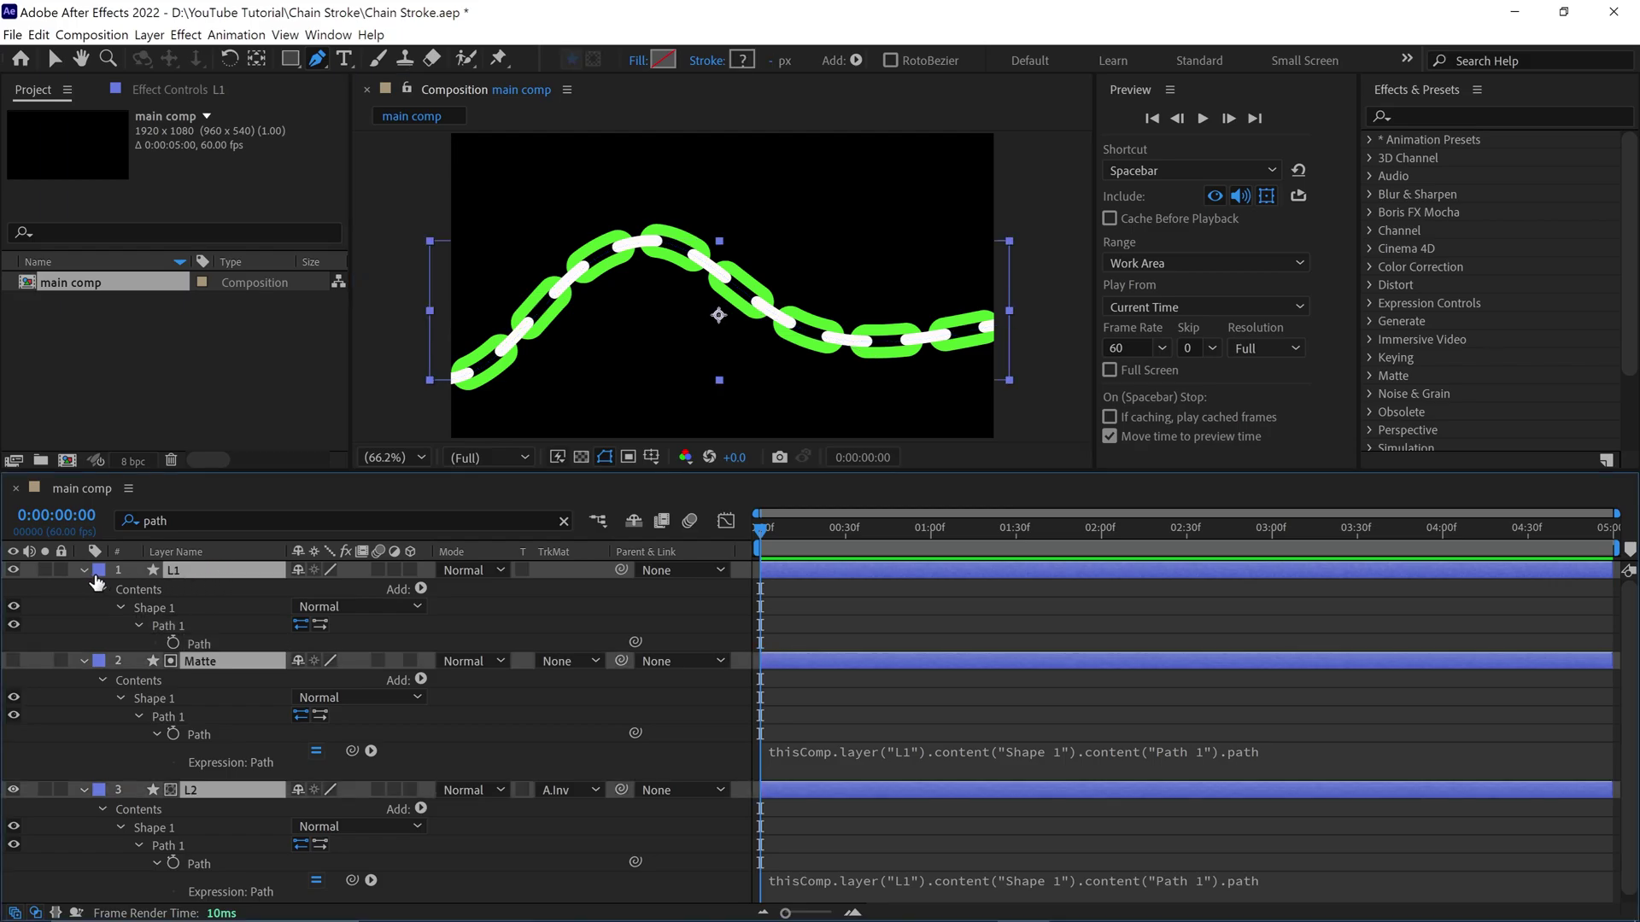
{"action": "left_click", "coordinate": [82, 571]}
{"action": "left_click", "coordinate": [175, 641]}
{"action": "left_click", "coordinate": [221, 570]}
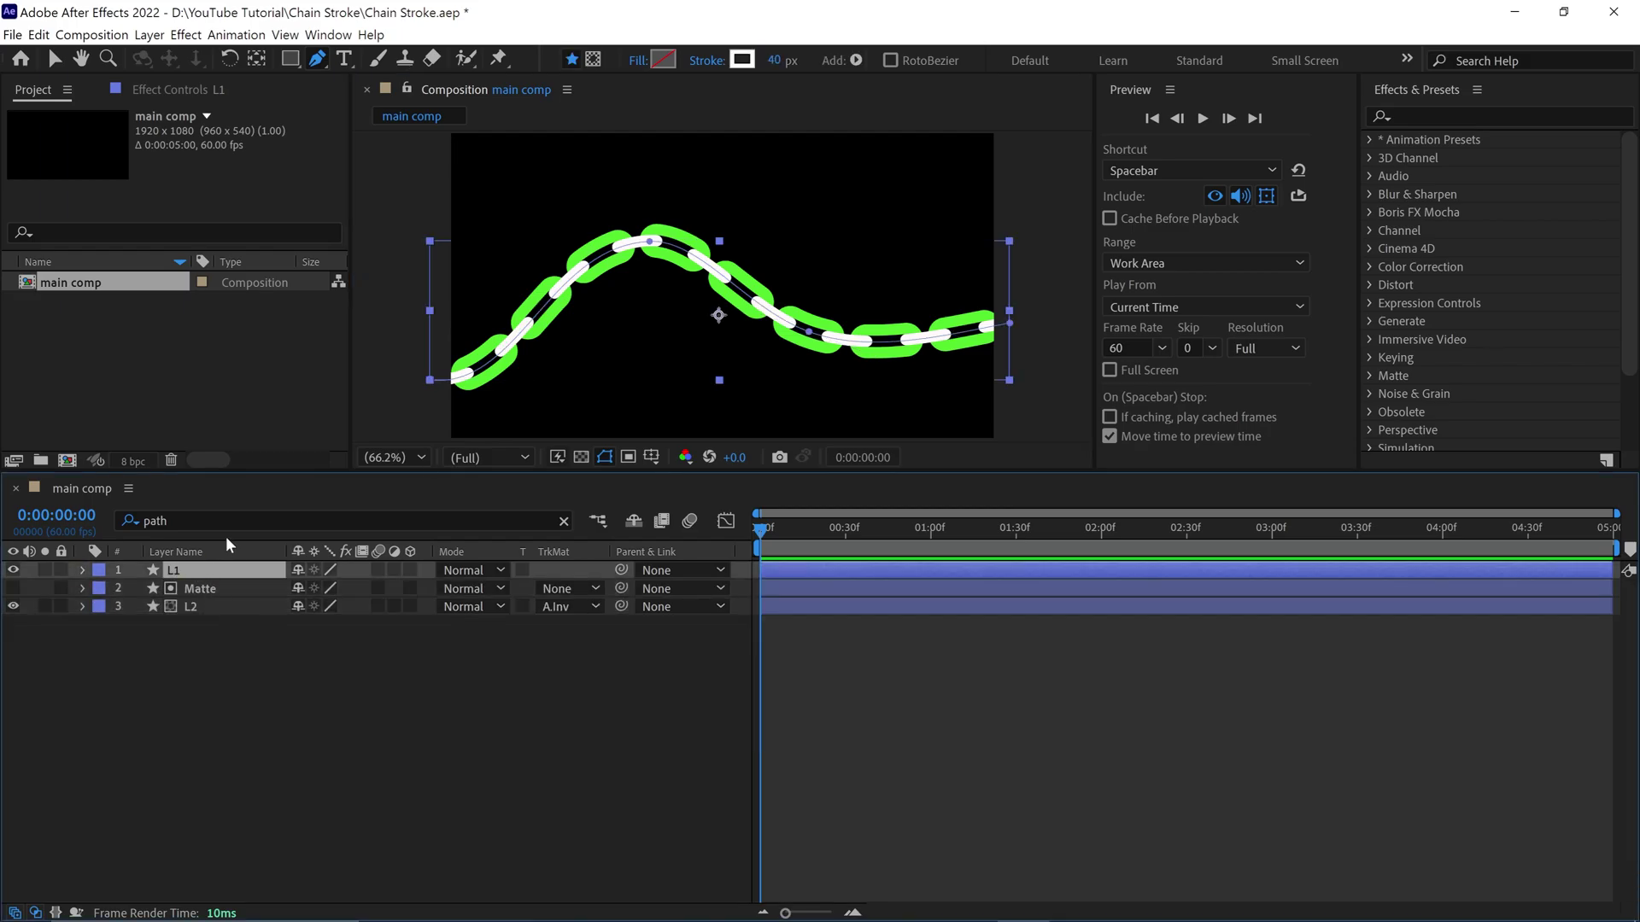
{"action": "left_click", "coordinate": [125, 523]}
{"action": "type", "text": "o"}
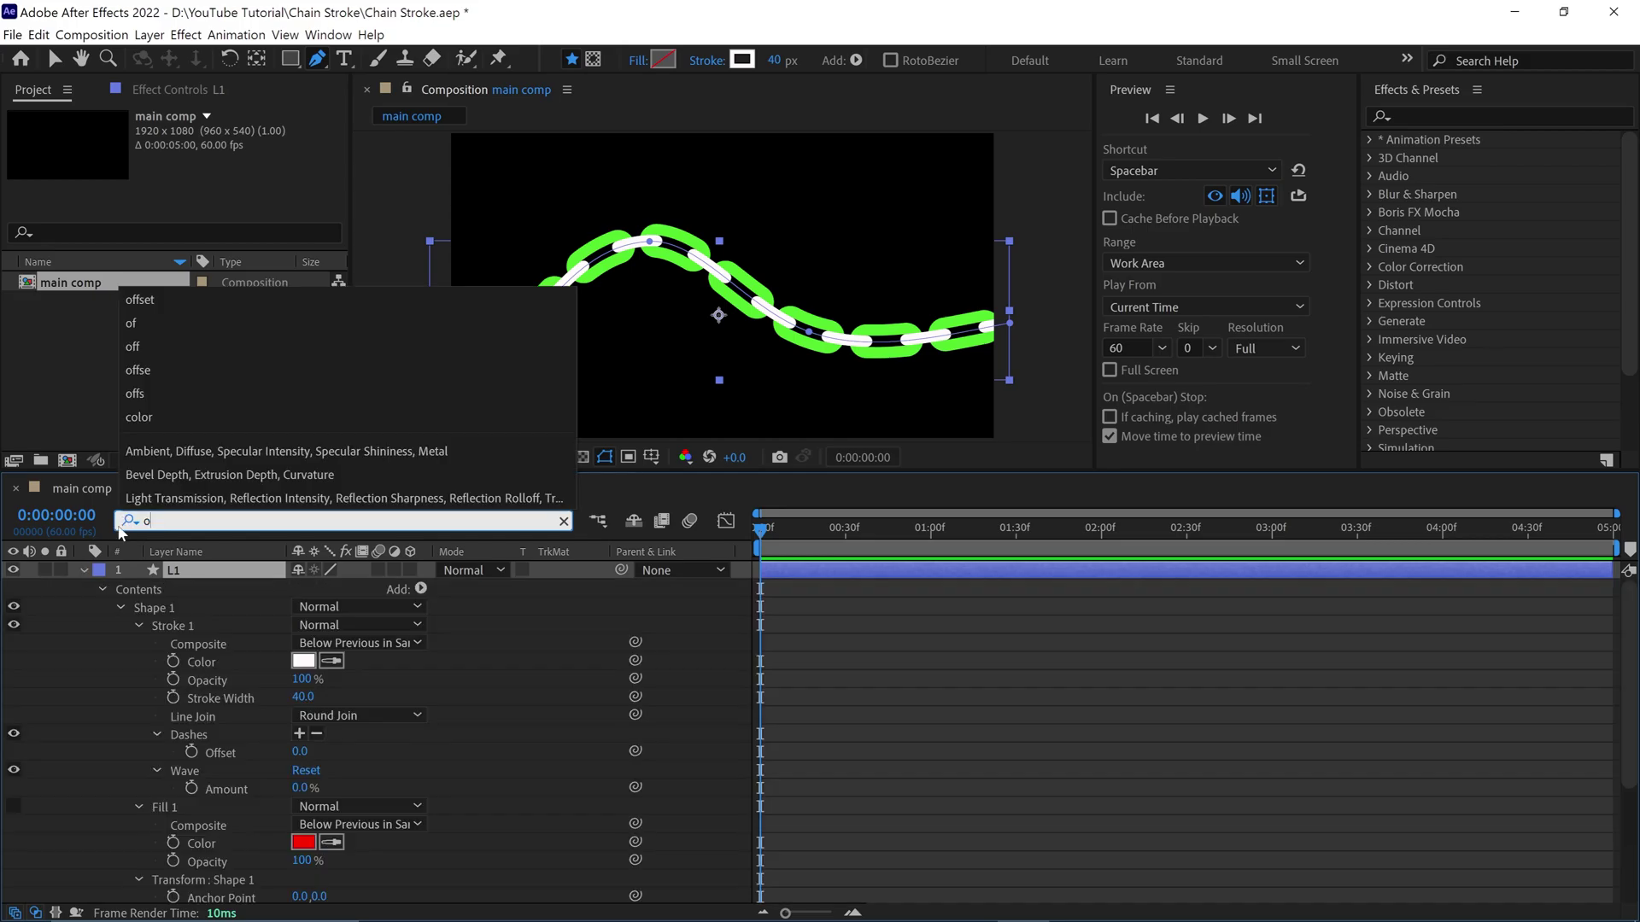
{"action": "type", "text": "ffset"}
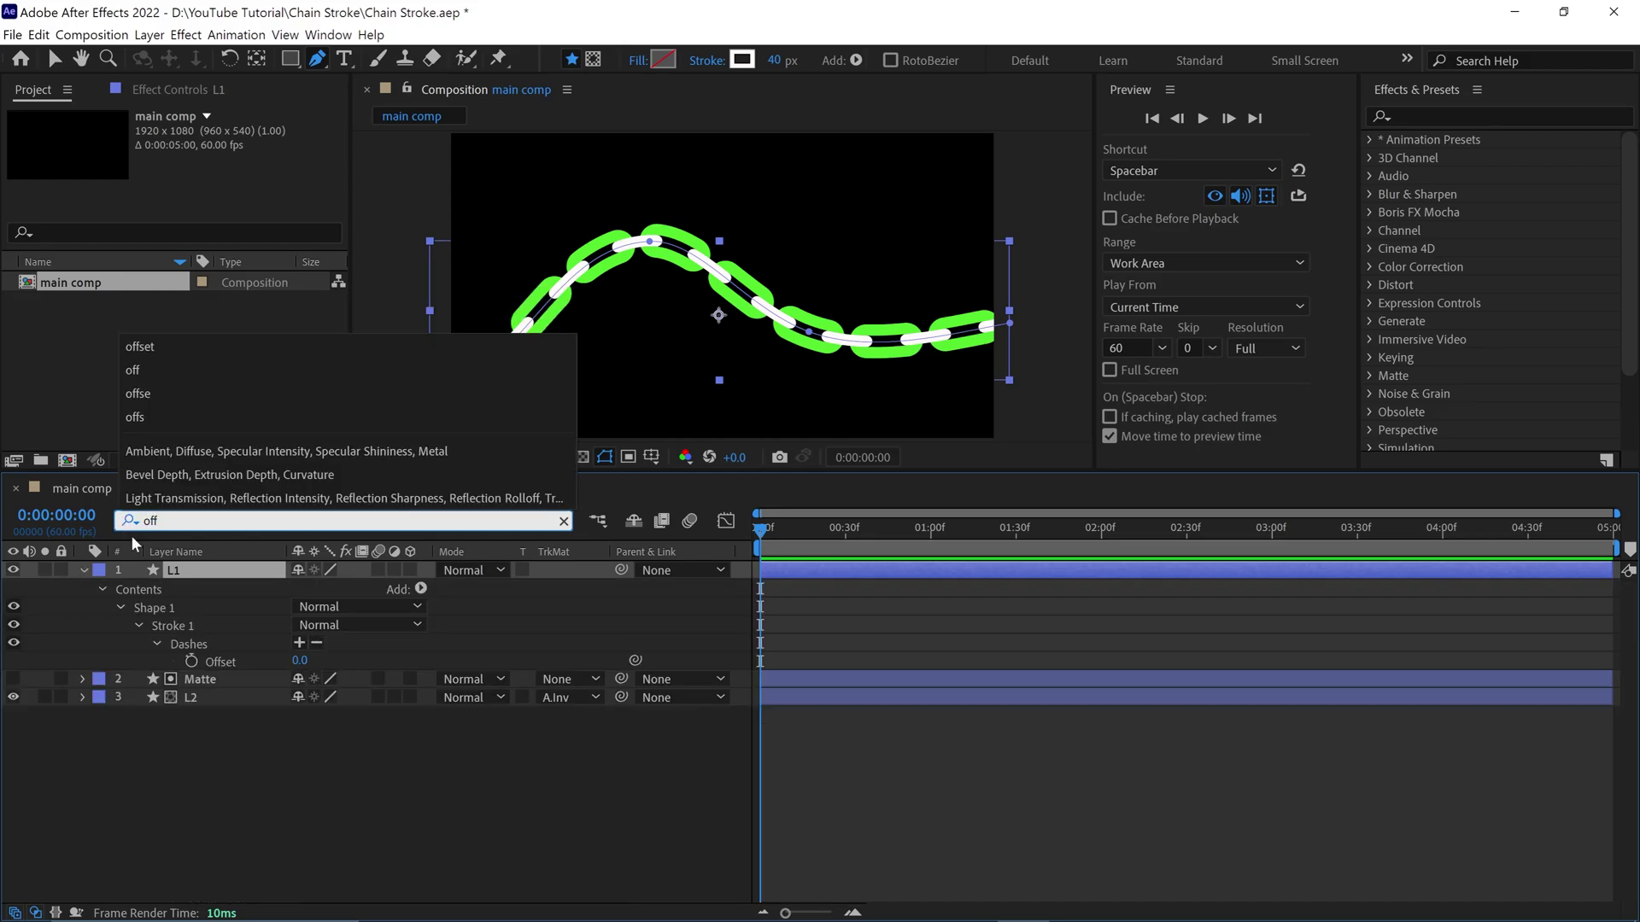
Set L1's dash Offset to 360 at 0:00:03:22
{"action": "left_click", "coordinate": [192, 661]}
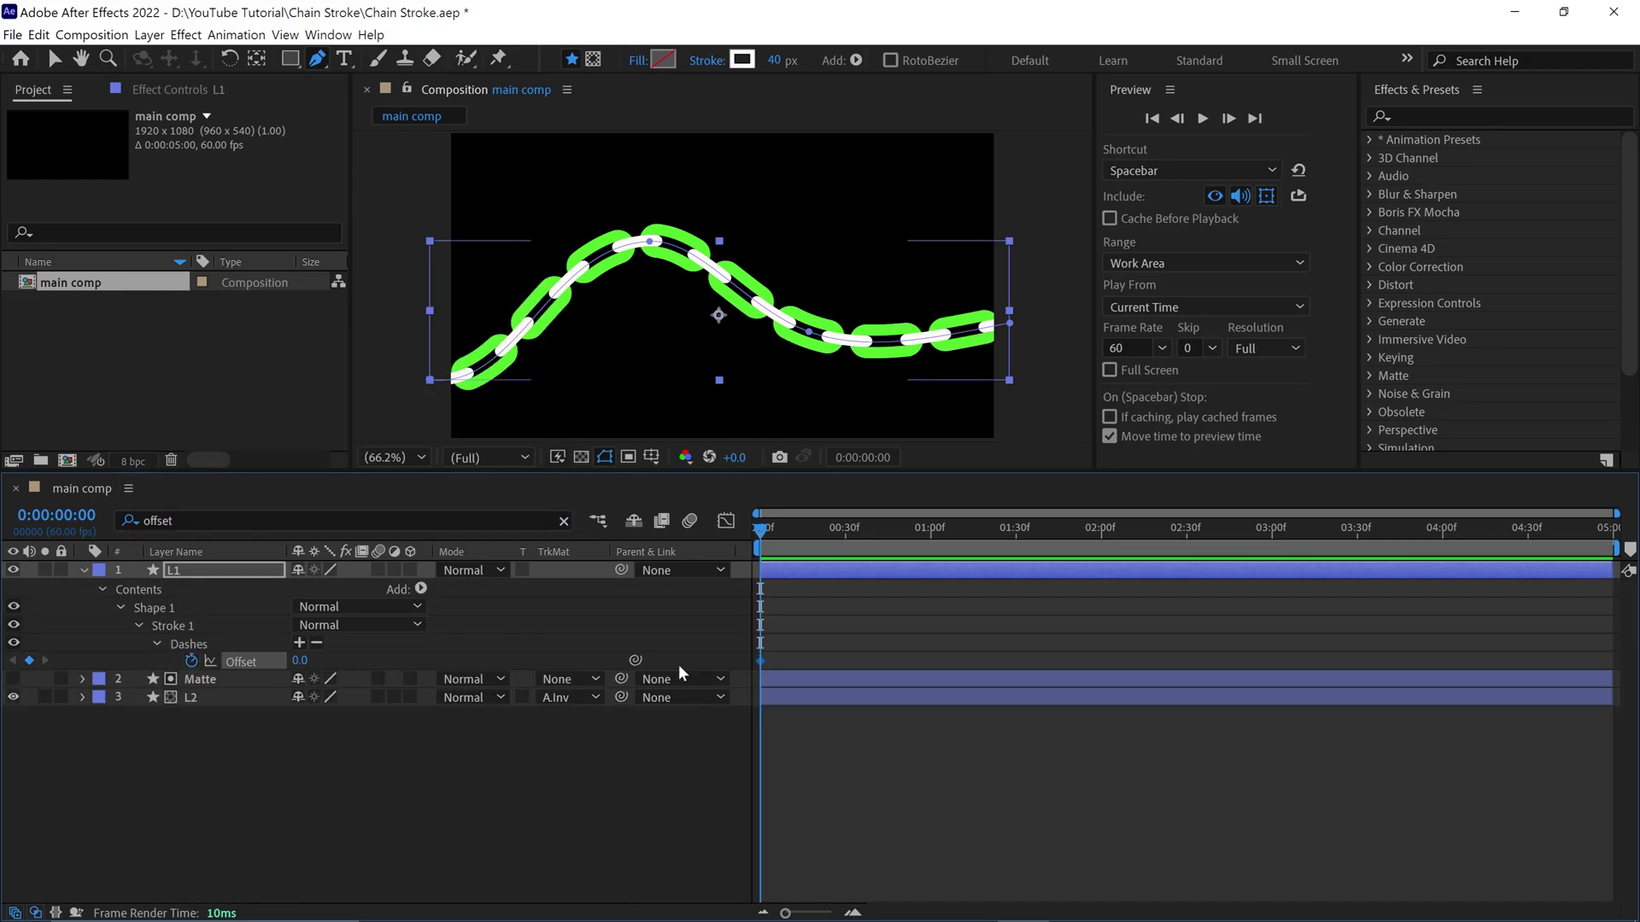
{"action": "left_click", "coordinate": [1334, 529]}
{"action": "left_click", "coordinate": [300, 660]}
{"action": "type", "text": "360"}
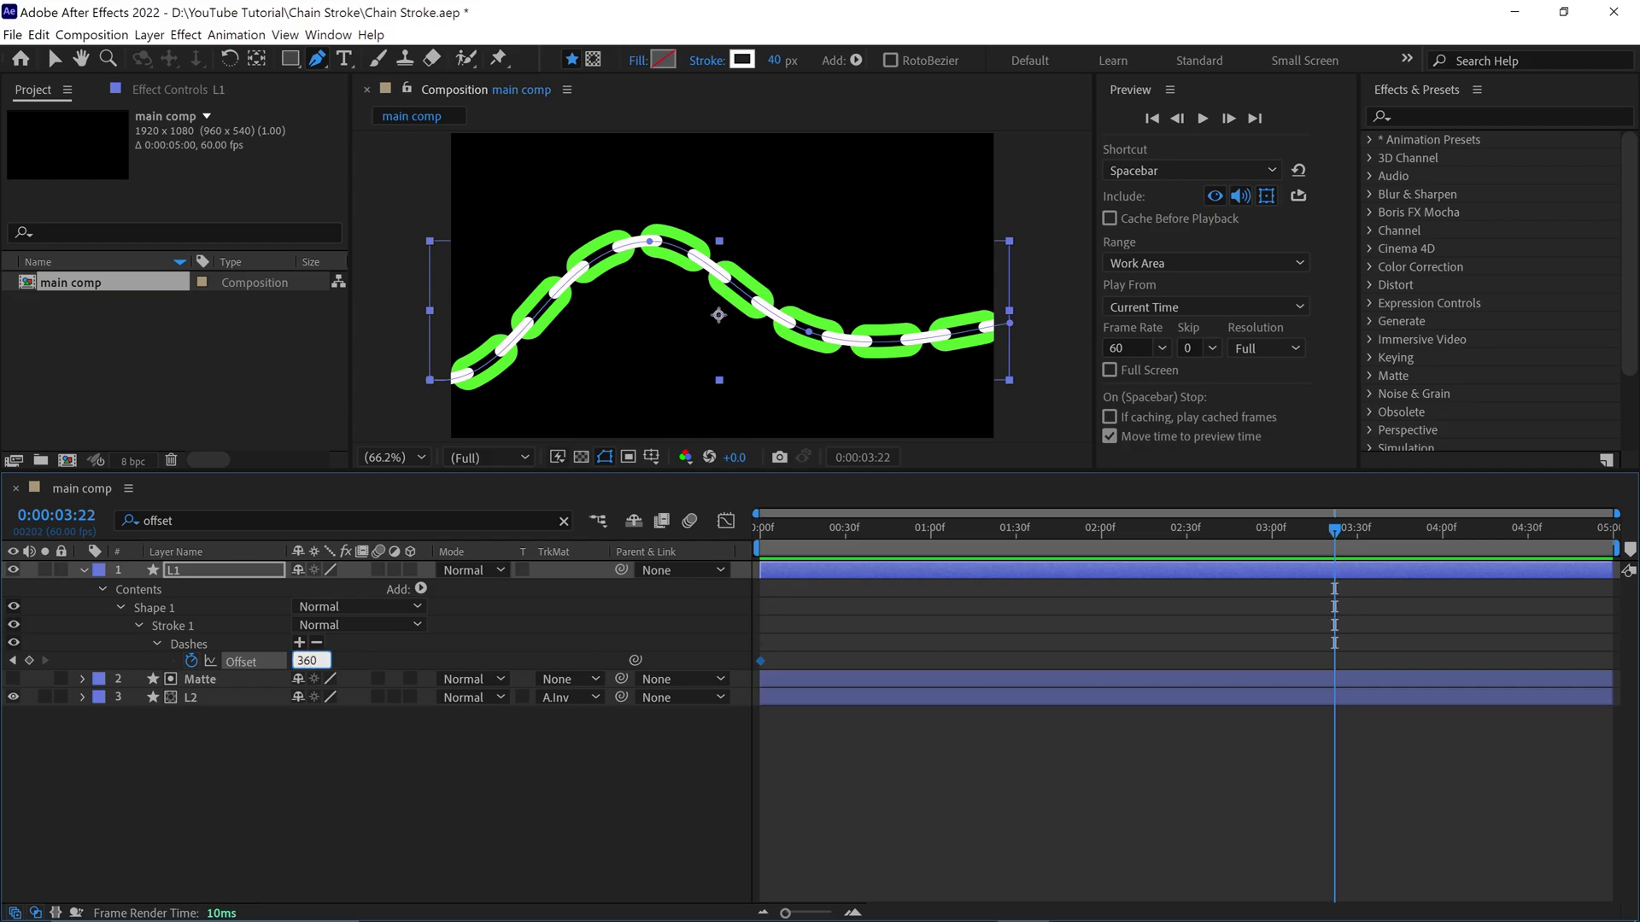
{"action": "key", "text": "Return"}
Preview the chain links sliding along the wave, stopping at 0:00:00:52
{"action": "key", "text": "space"}
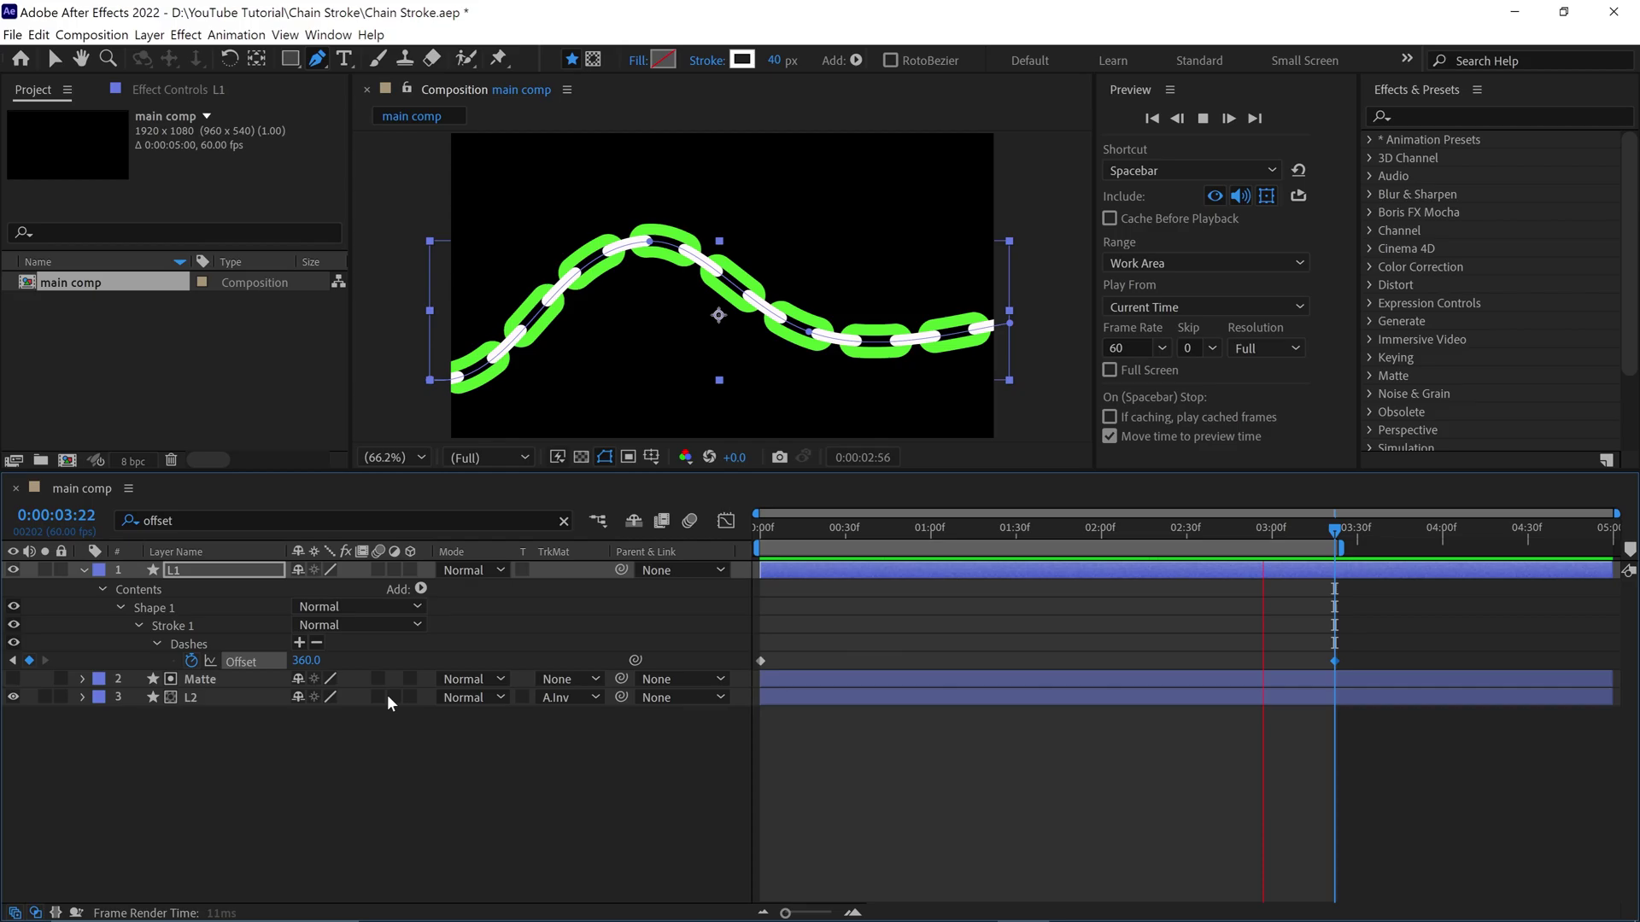
{"action": "left_click", "coordinate": [907, 528]}
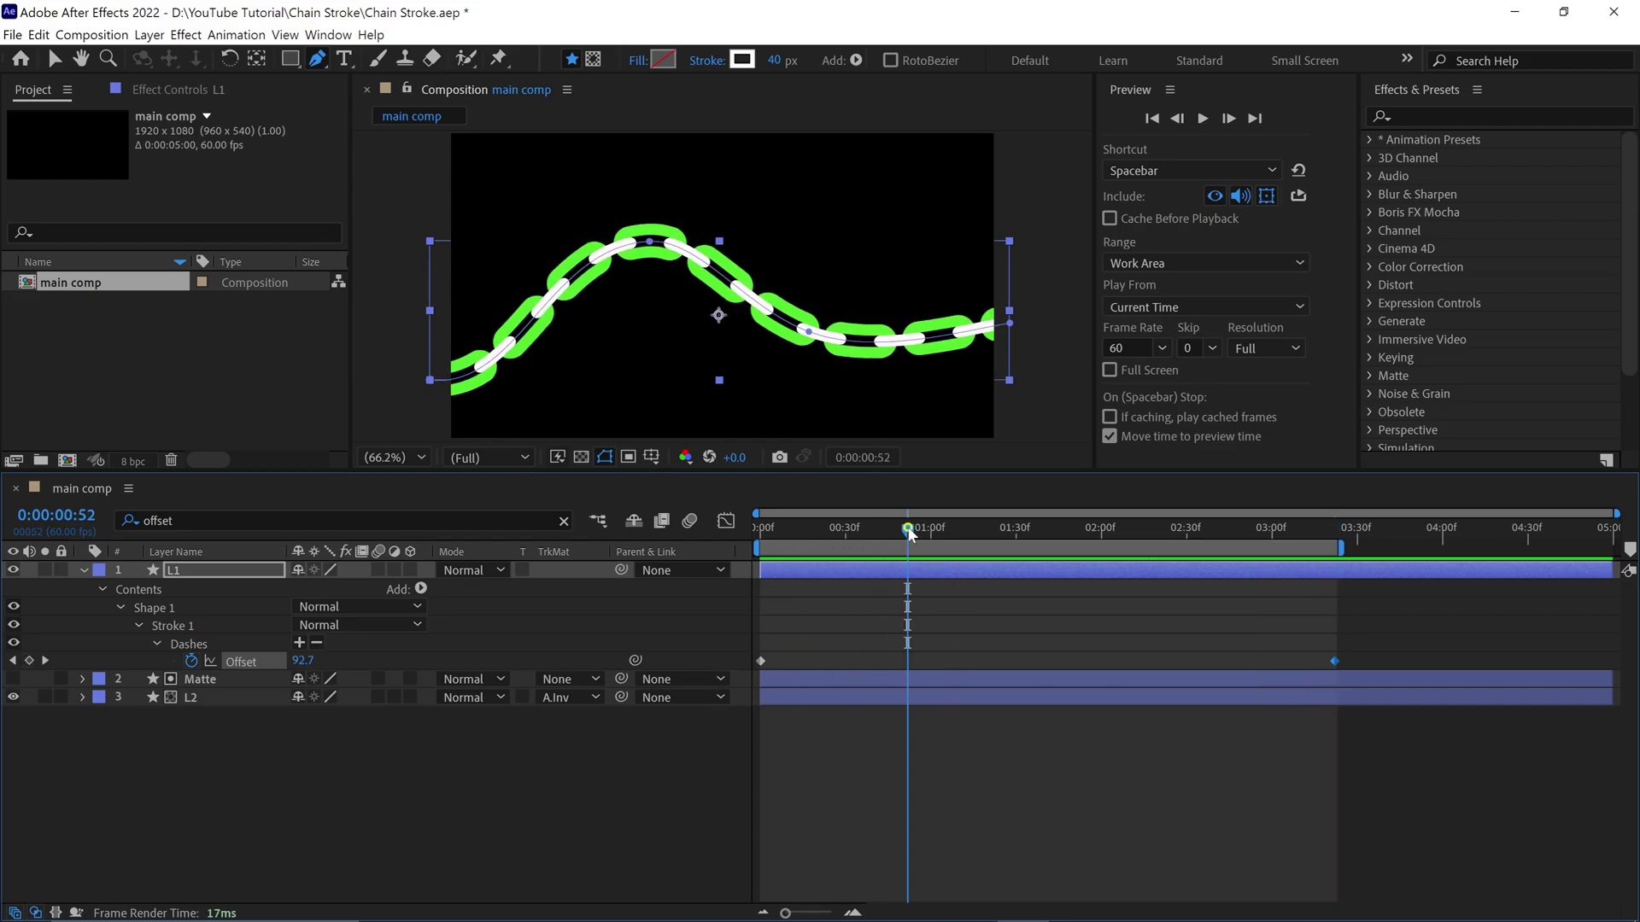
{"action": "left_click_drag", "start_coordinate": [871, 472], "coordinate": [871, 515]}
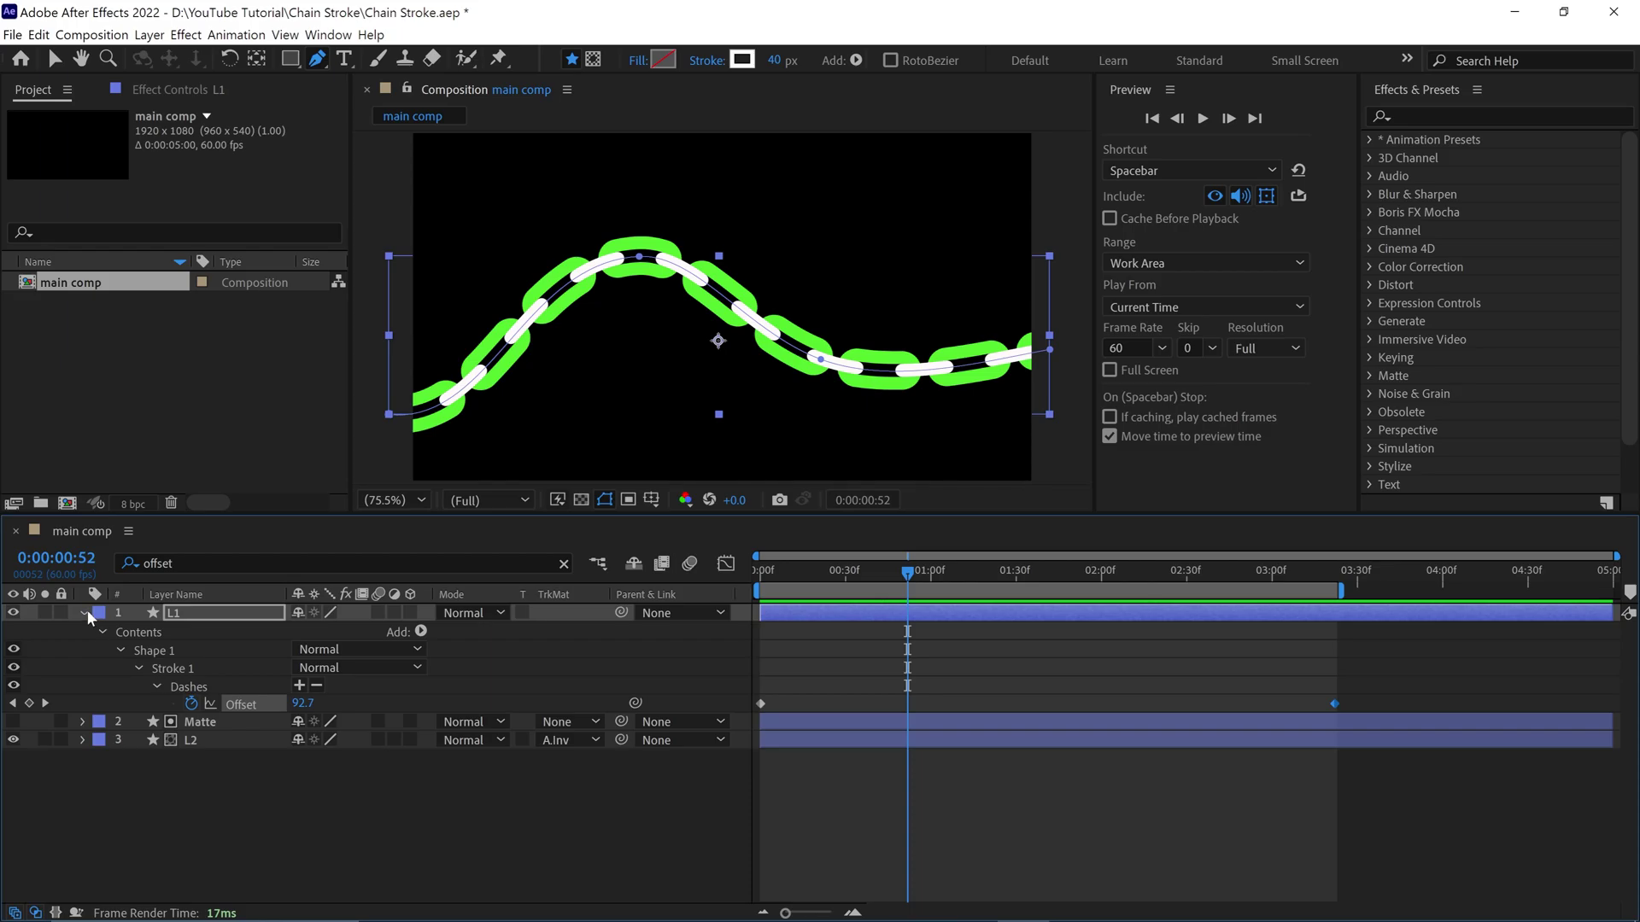
Add a Color Overlay layer style to L2 with colour #BBBBBB
{"action": "left_click", "coordinate": [84, 612]}
{"action": "left_click", "coordinate": [204, 651]}
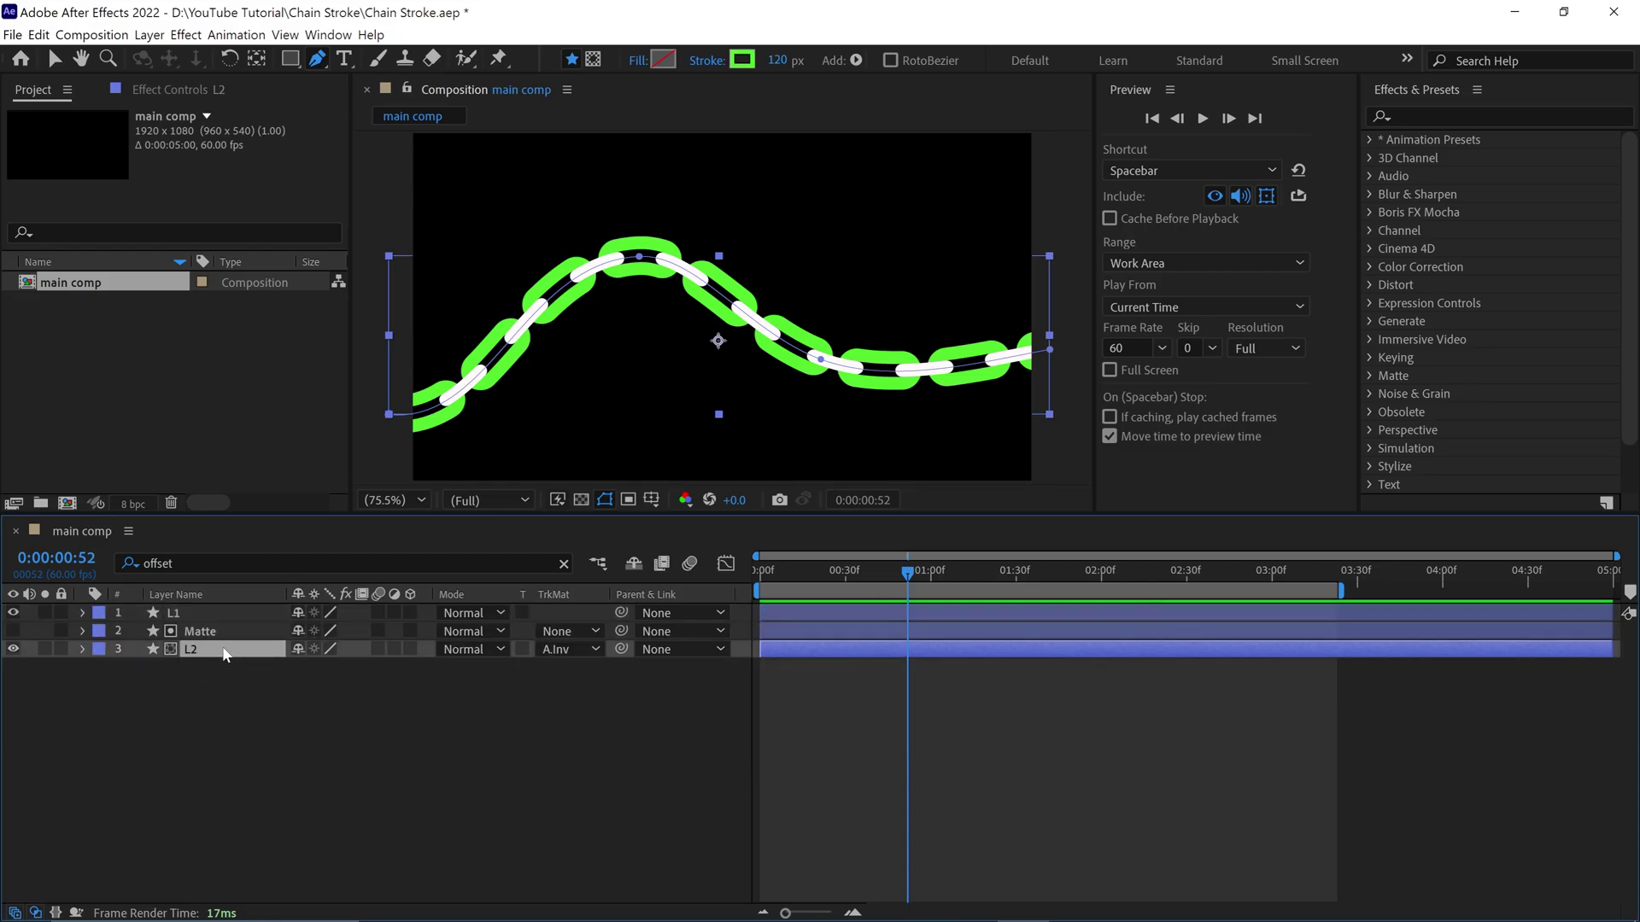
{"action": "right_click", "coordinate": [227, 654]}
{"action": "mouse_move", "coordinate": [325, 386]}
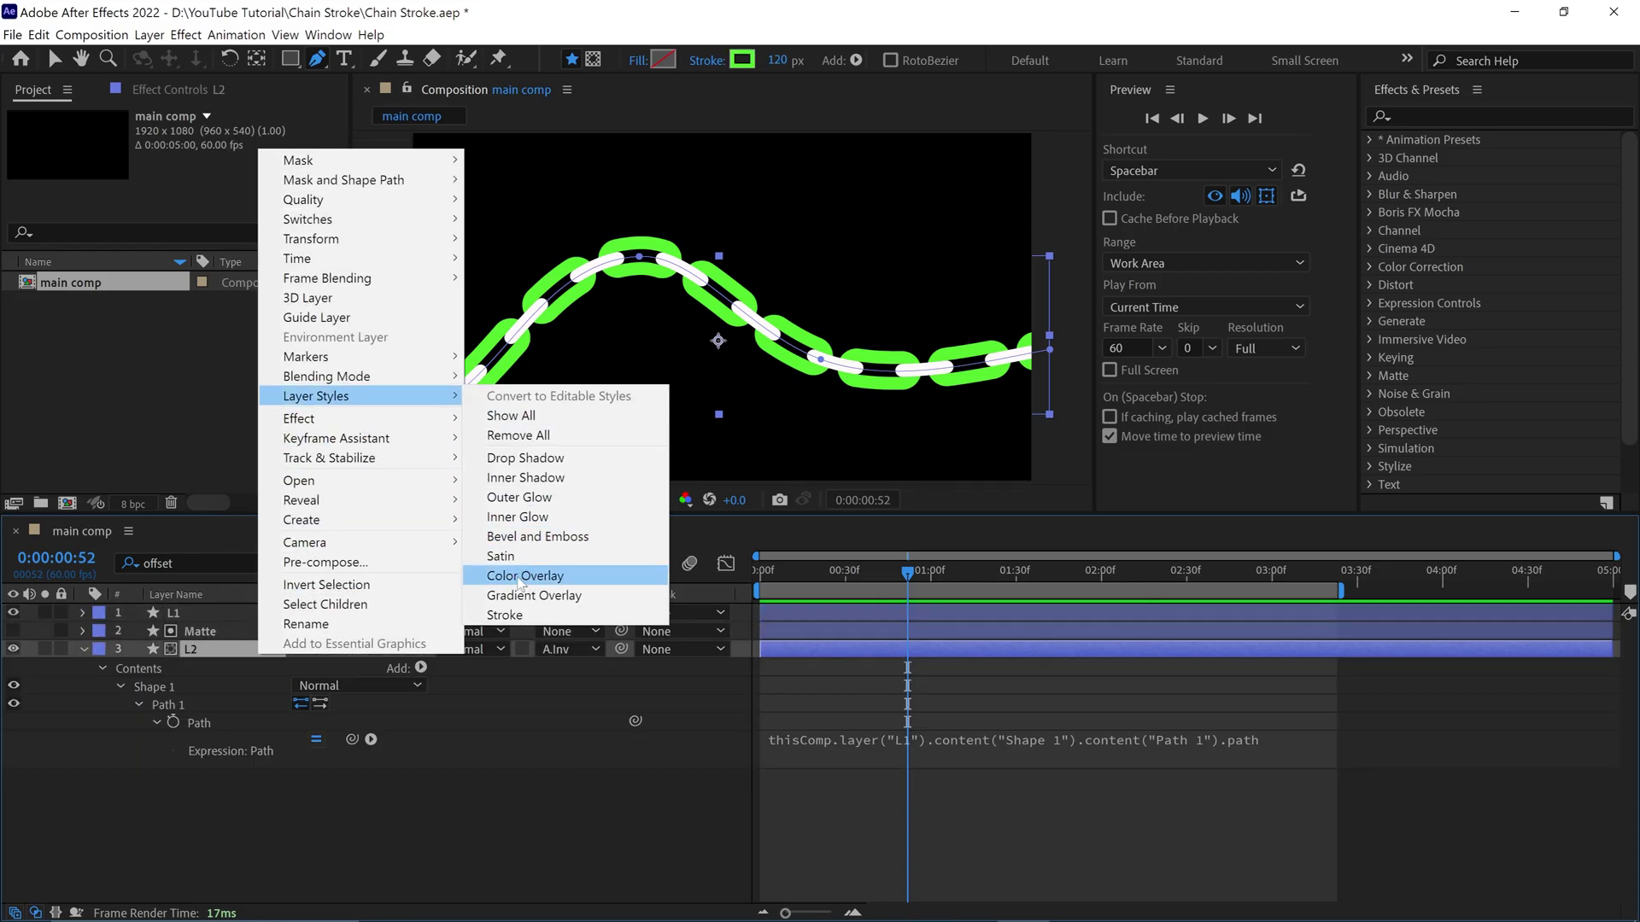
{"action": "left_click", "coordinate": [518, 580]}
{"action": "left_click", "coordinate": [120, 815]}
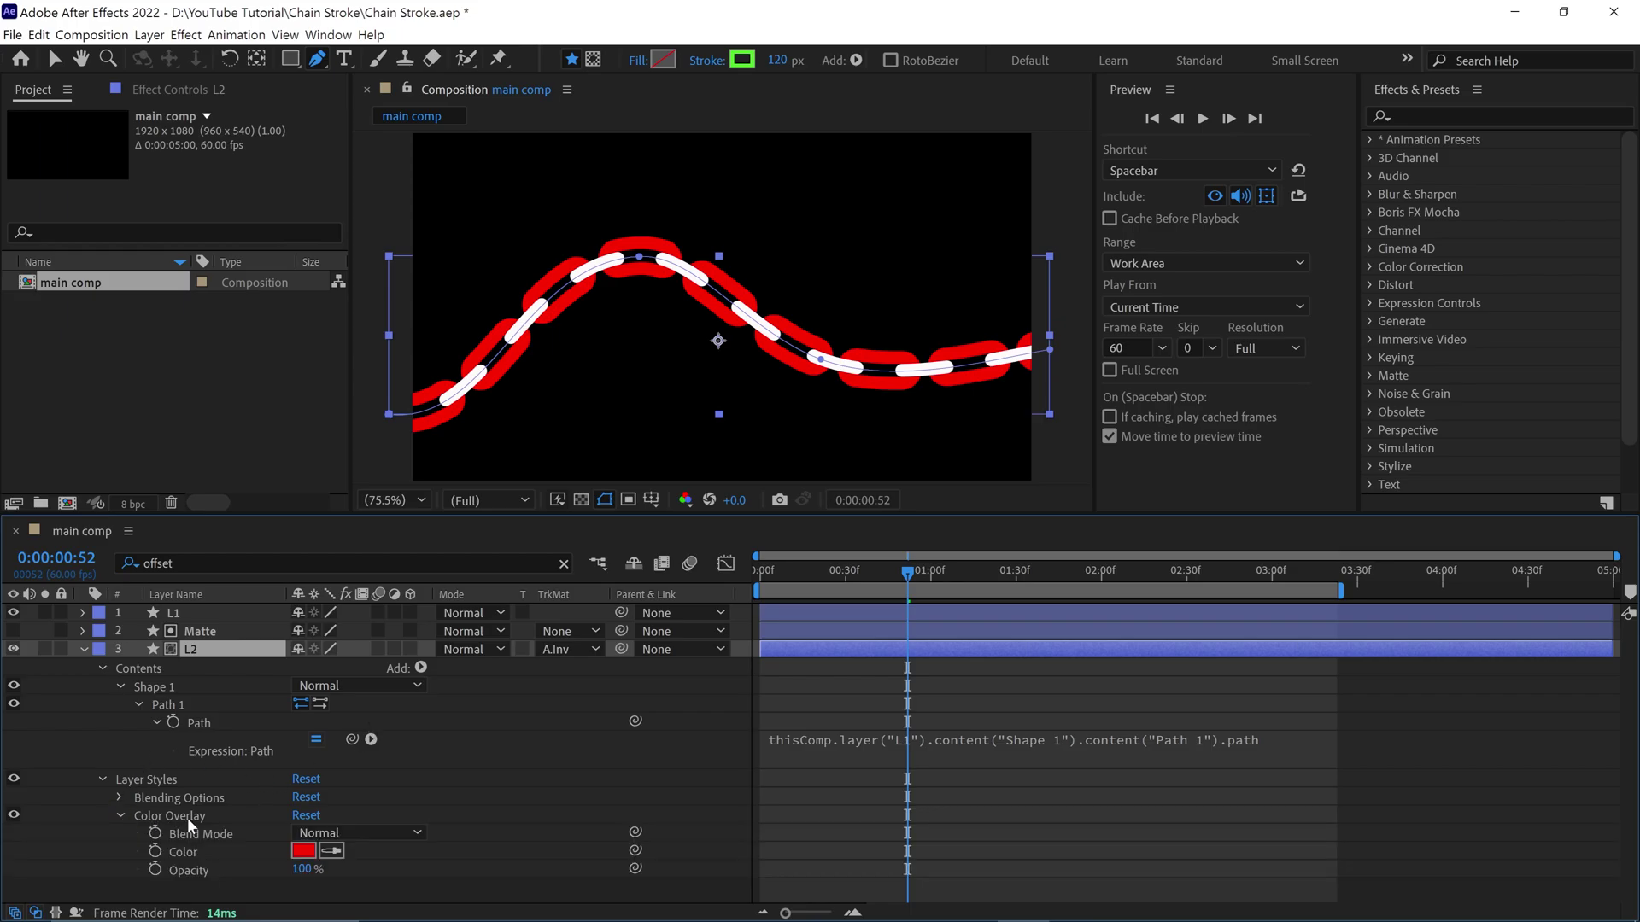
{"action": "left_click", "coordinate": [303, 851]}
{"action": "type", "text": "BBBBBB"}
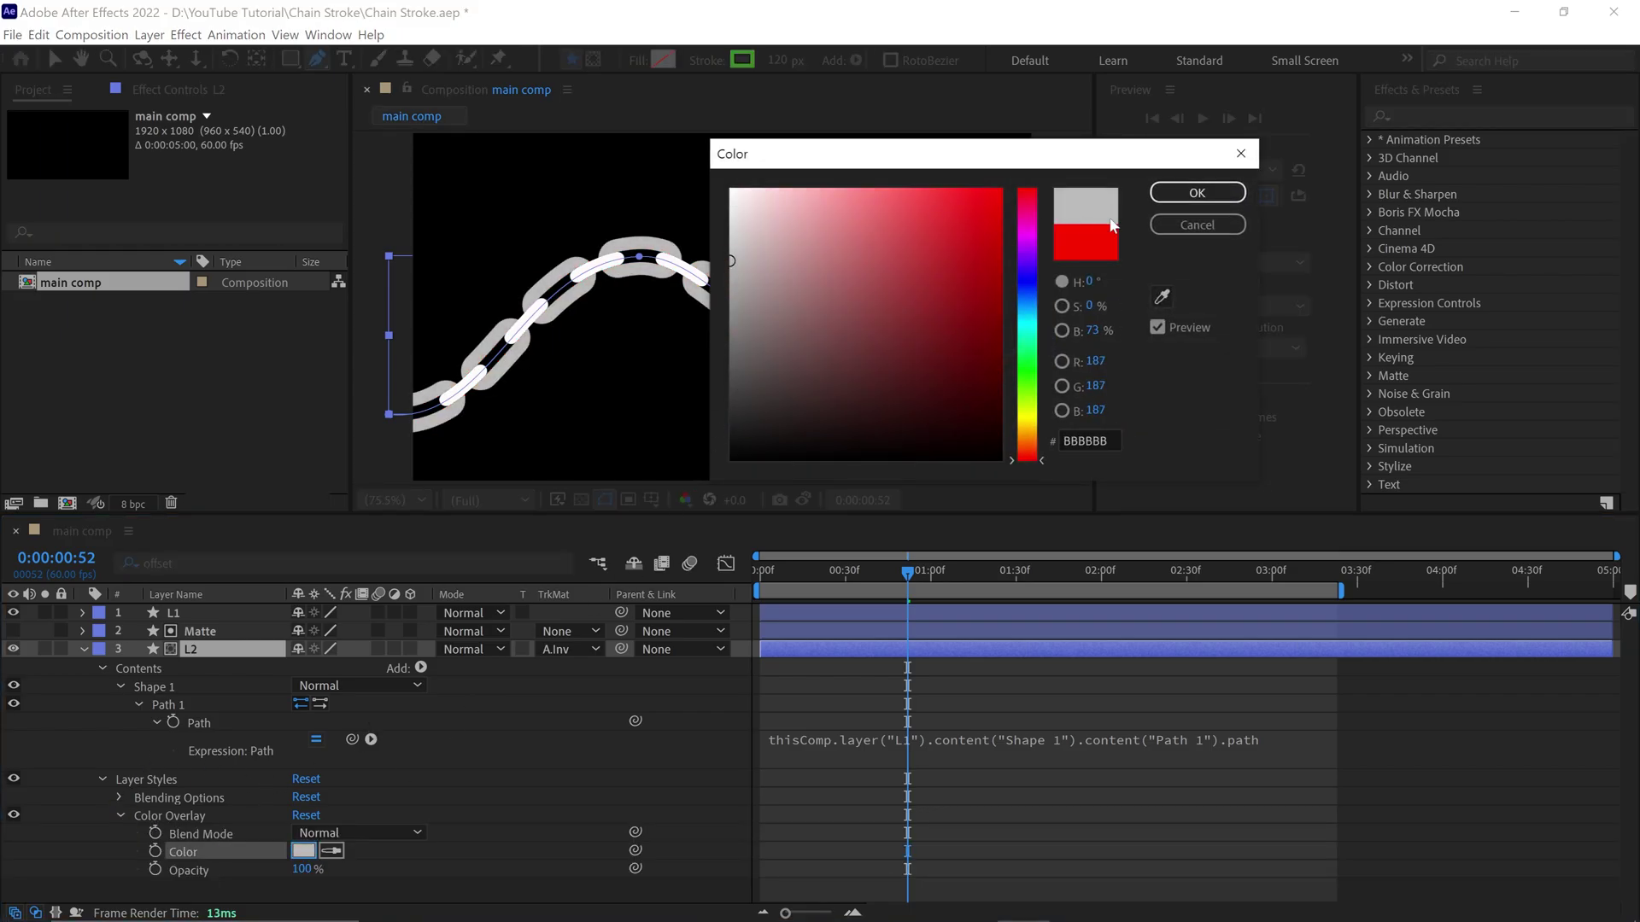
{"action": "left_click", "coordinate": [1202, 203]}
Add a Bevel and Emboss style to L2 and raise its Size from 5 to 50
{"action": "right_click", "coordinate": [226, 660]}
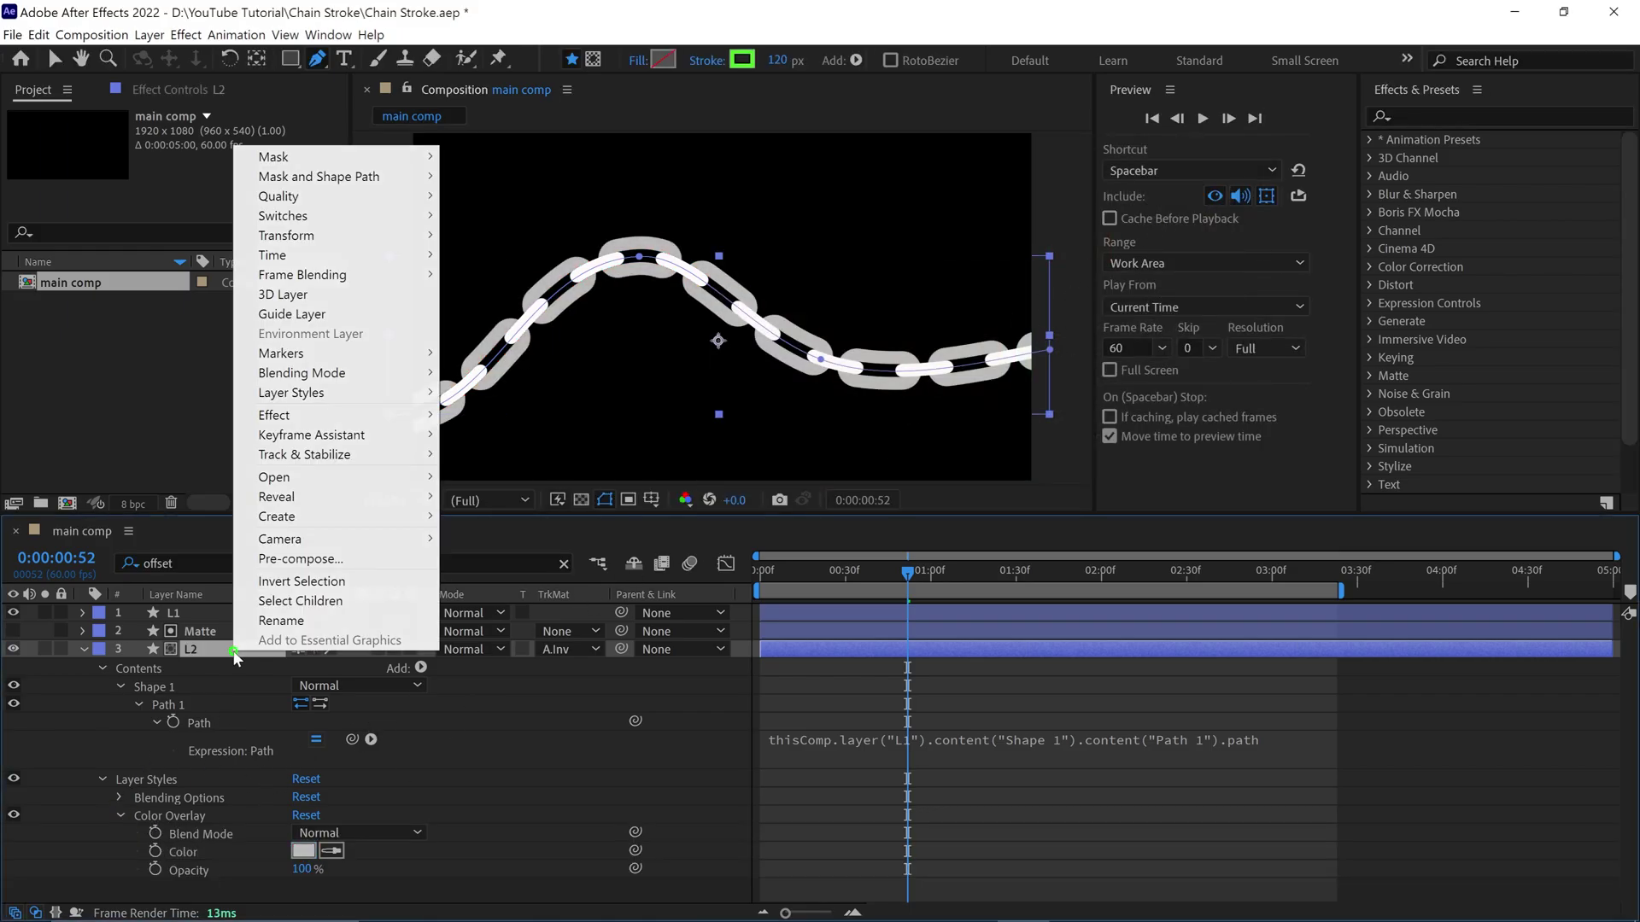
{"action": "mouse_move", "coordinate": [296, 517]}
{"action": "mouse_move", "coordinate": [393, 393]}
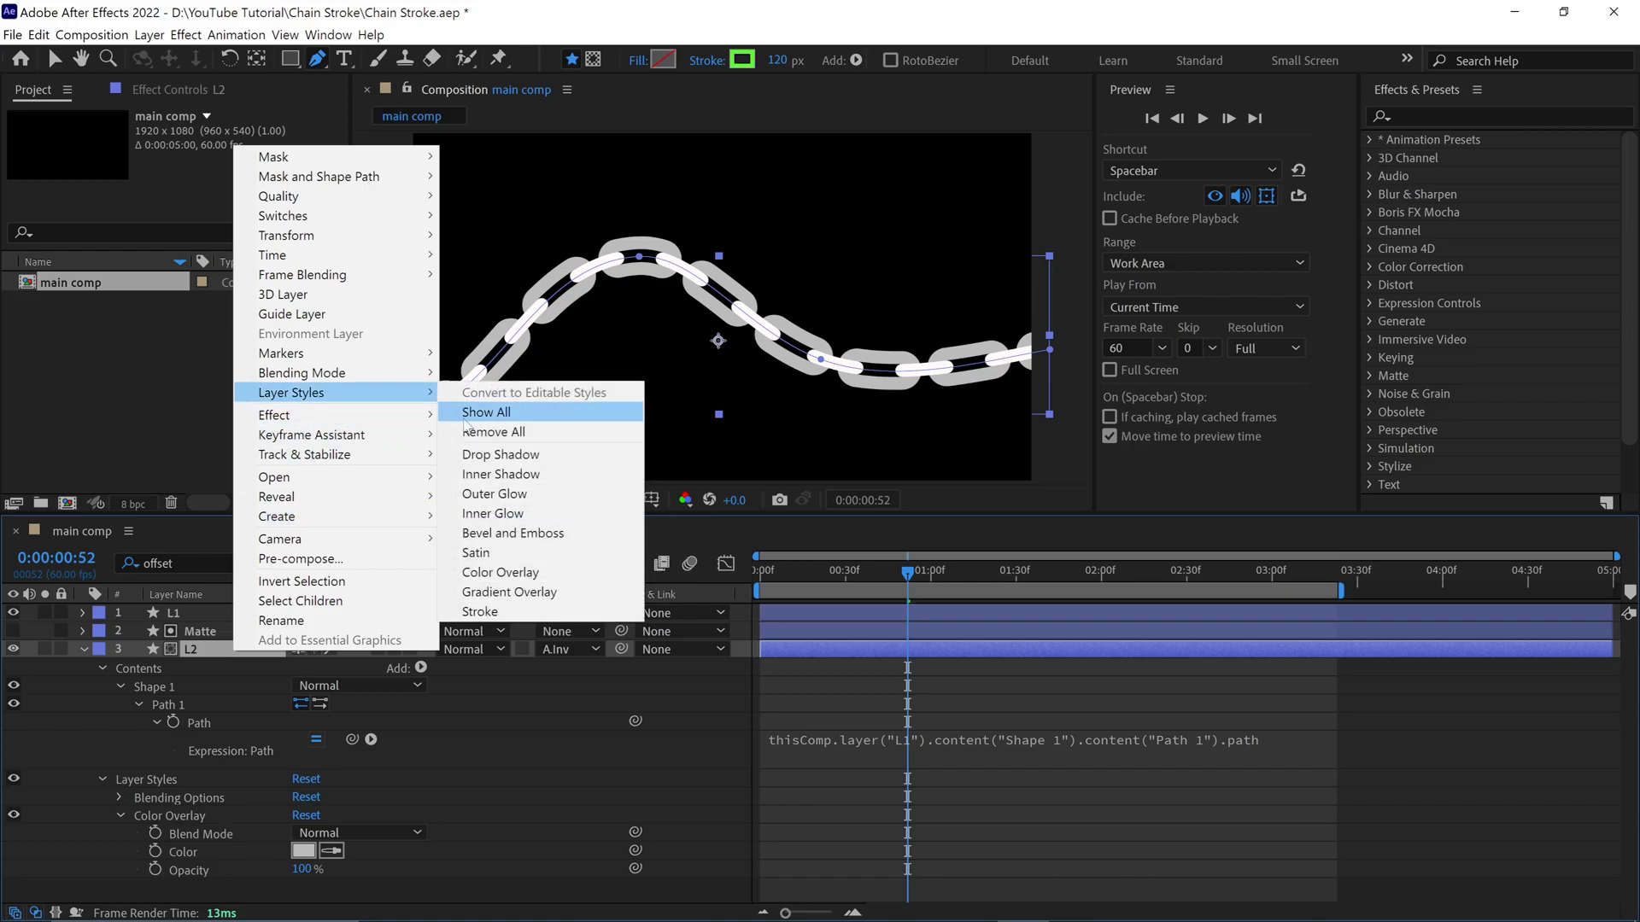
{"action": "left_click", "coordinate": [592, 533]}
{"action": "left_click_drag", "start_coordinate": [684, 523], "coordinate": [683, 454]}
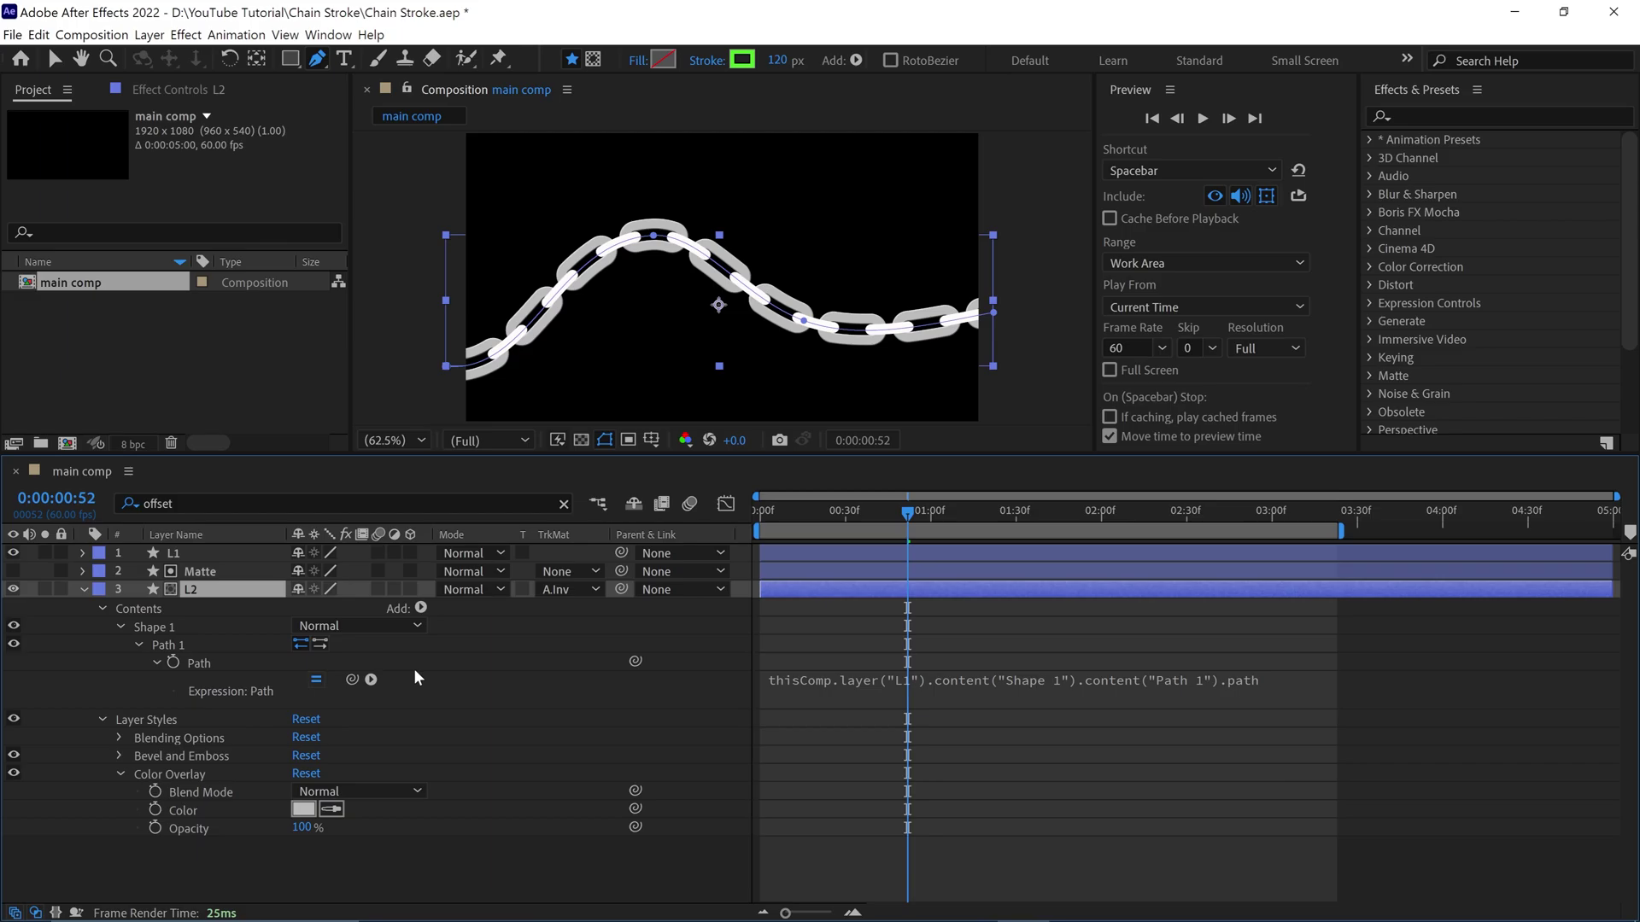
{"action": "left_click", "coordinate": [120, 756]}
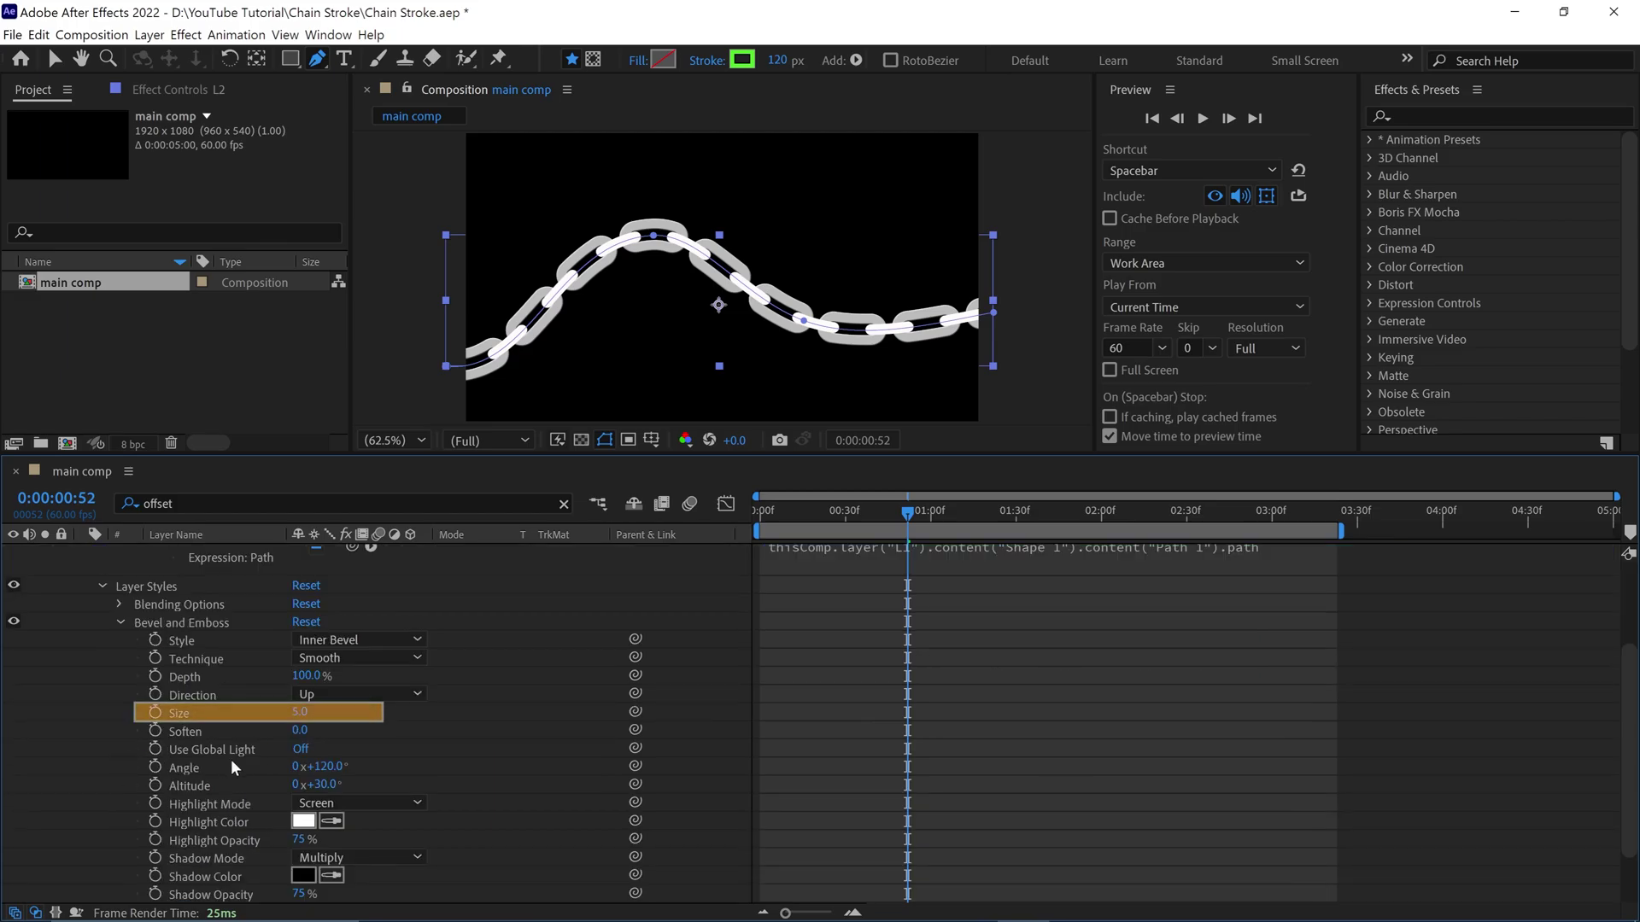
{"action": "left_click_drag", "start_coordinate": [299, 720], "coordinate": [377, 723]}
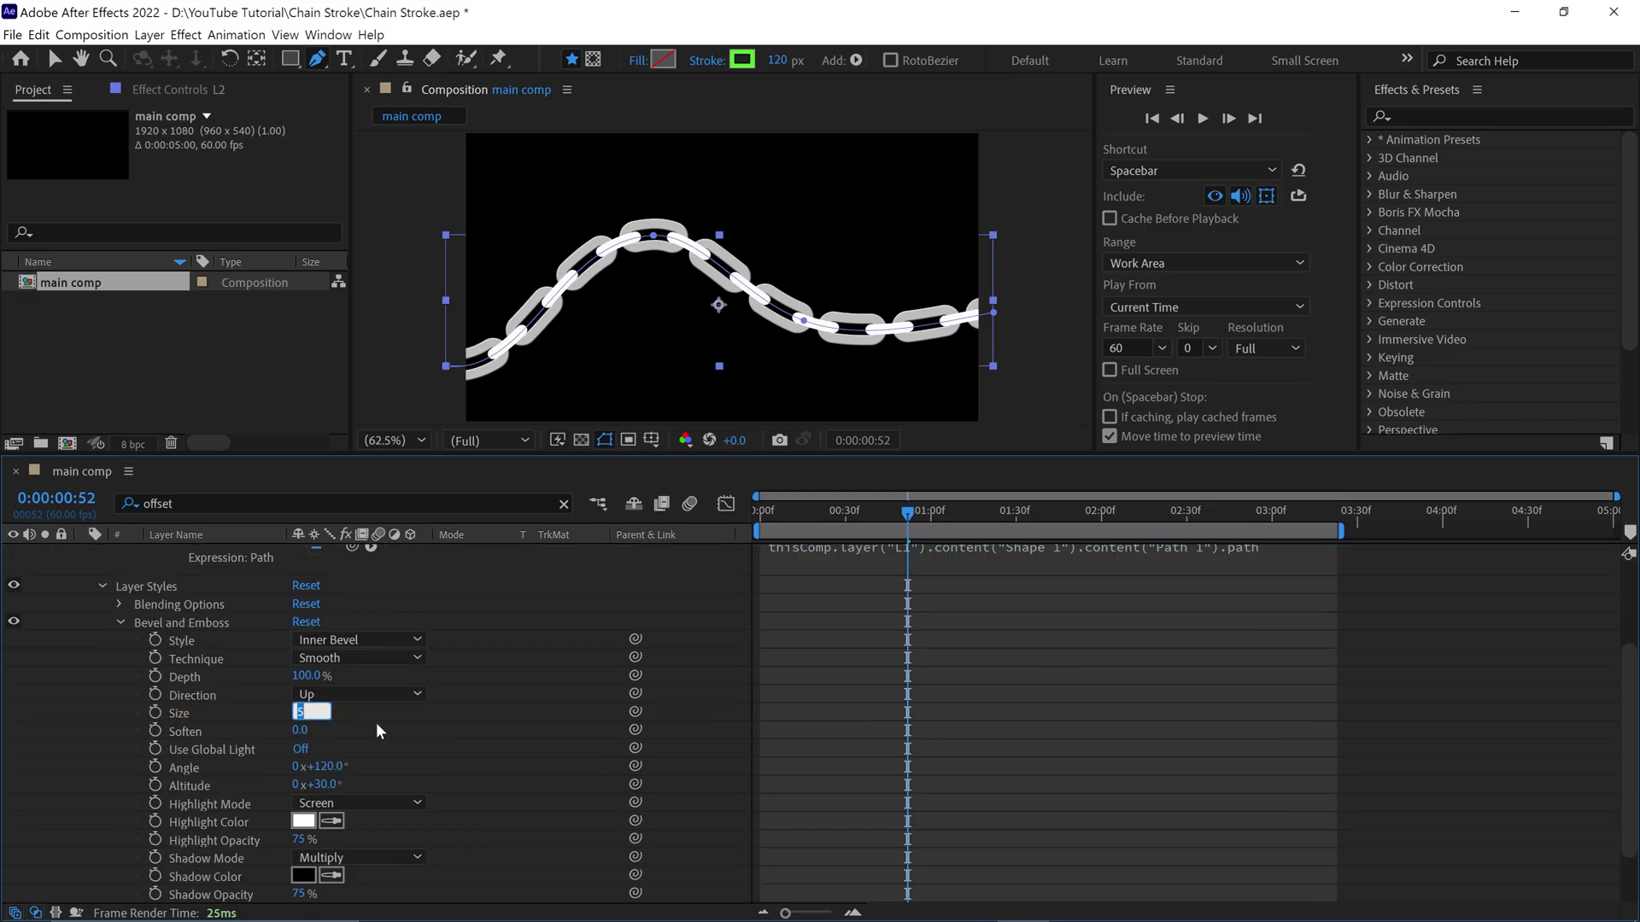
{"action": "scroll", "coordinate": [741, 277], "scroll_direction": "up", "scroll_amount": 2}
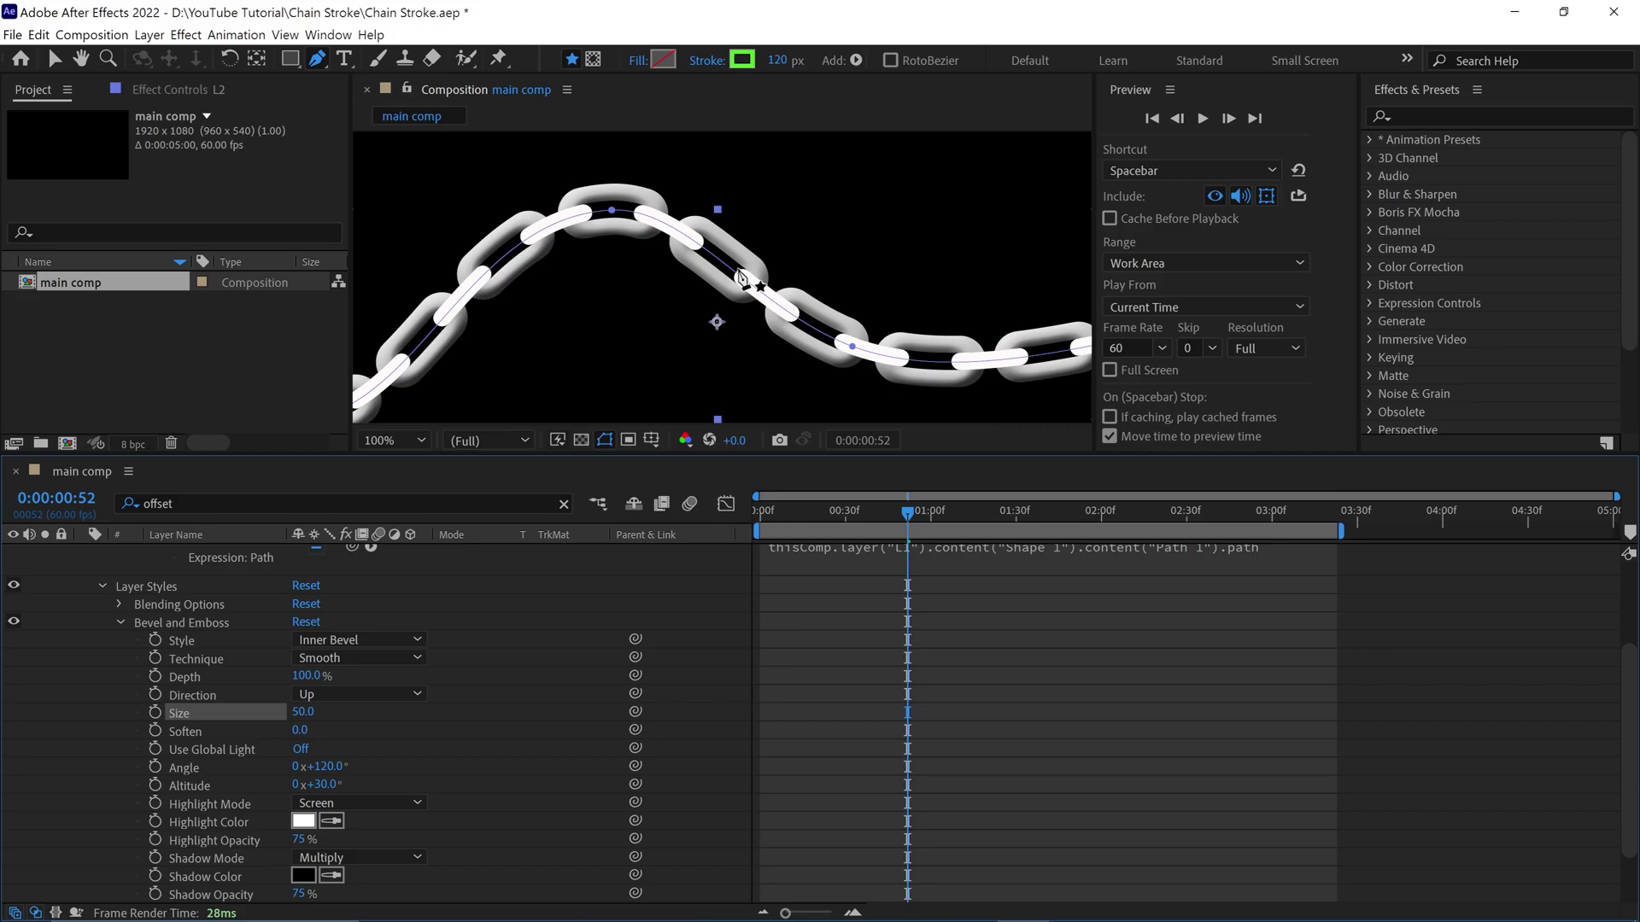
{"action": "scroll", "coordinate": [742, 277], "scroll_direction": "up", "scroll_amount": 2}
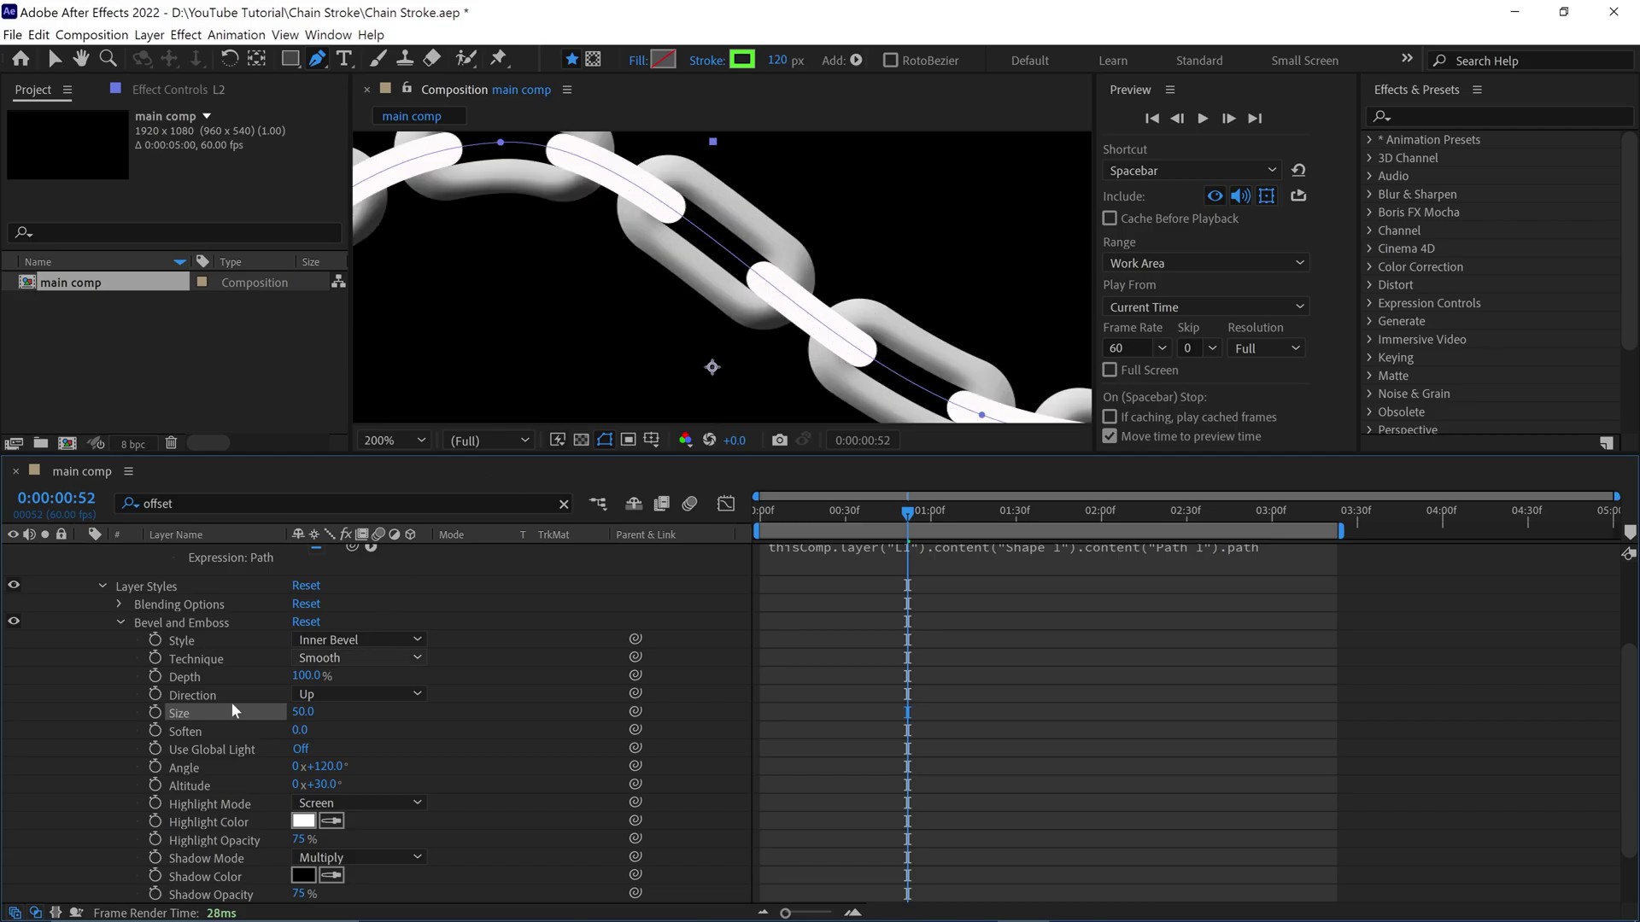
{"action": "scroll", "coordinate": [105, 709], "scroll_direction": "up", "scroll_amount": 3}
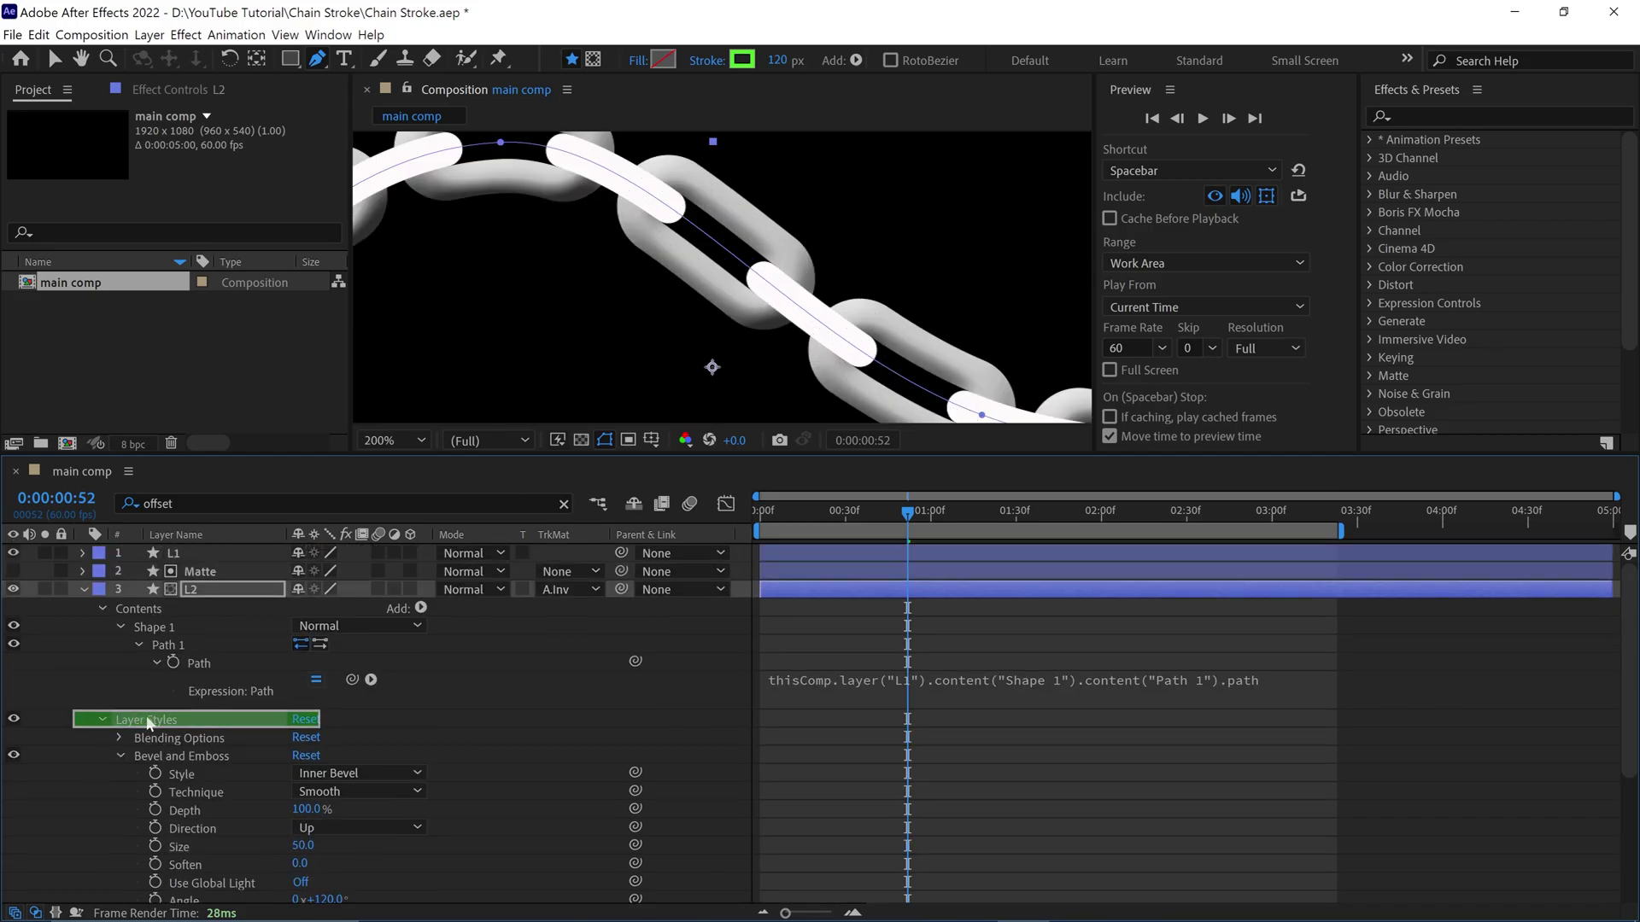
Collapse L2, enlarge the composition view, and add an Inner Shadow layer style to L1
{"action": "left_click", "coordinate": [82, 589]}
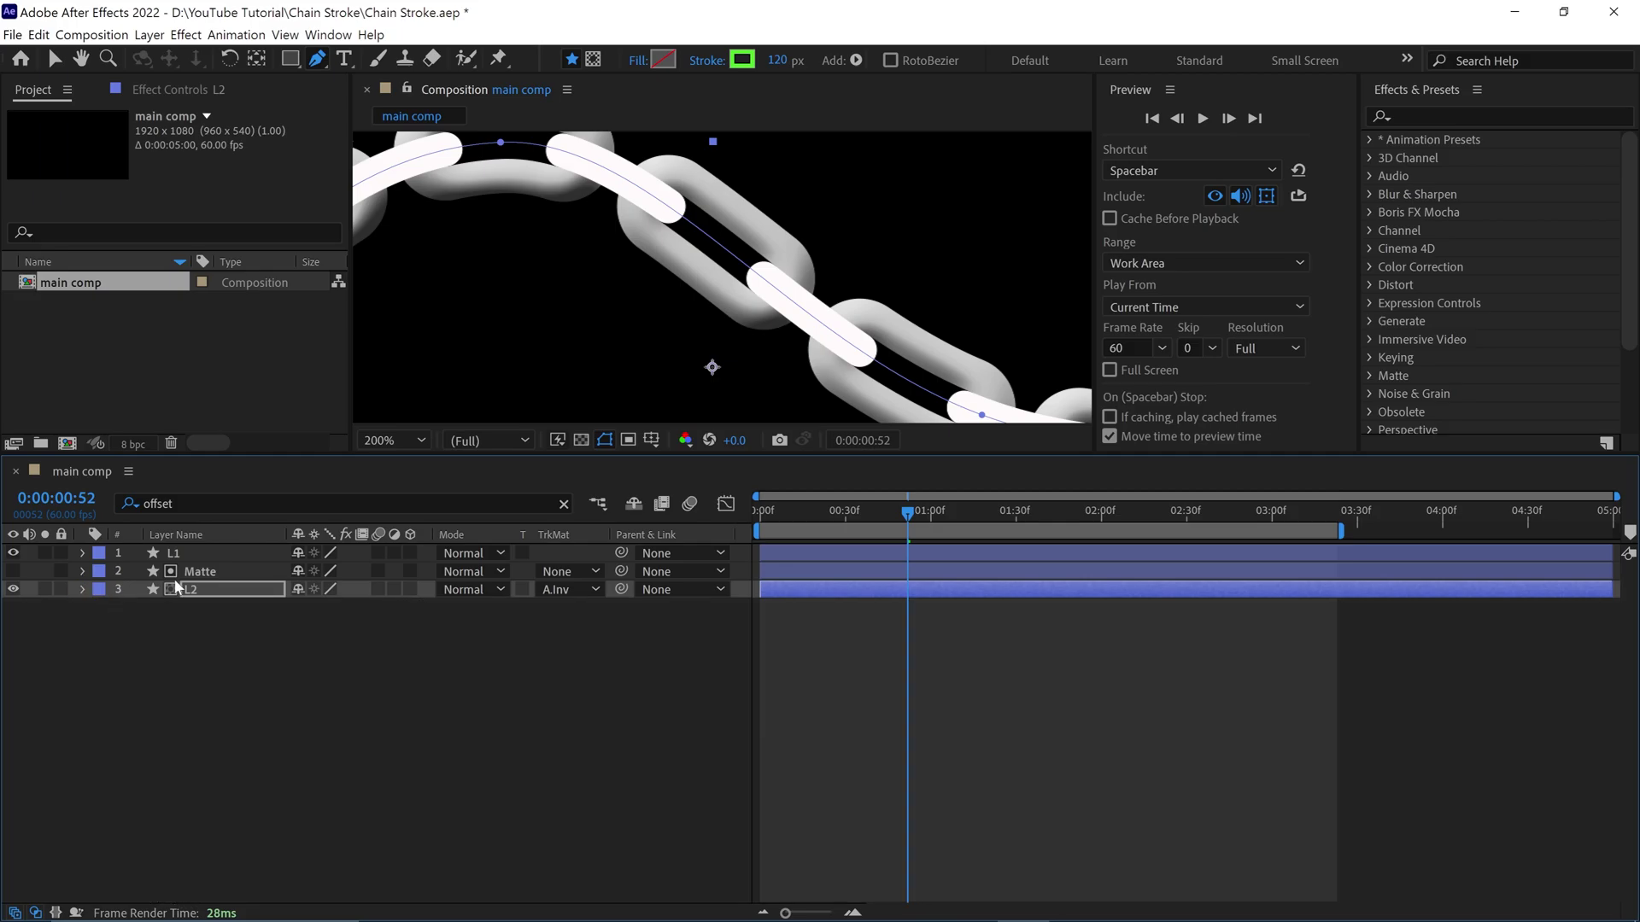
{"action": "left_click", "coordinate": [215, 570]}
{"action": "left_click", "coordinate": [225, 559], "text": "shift"}
{"action": "left_click", "coordinate": [242, 628]}
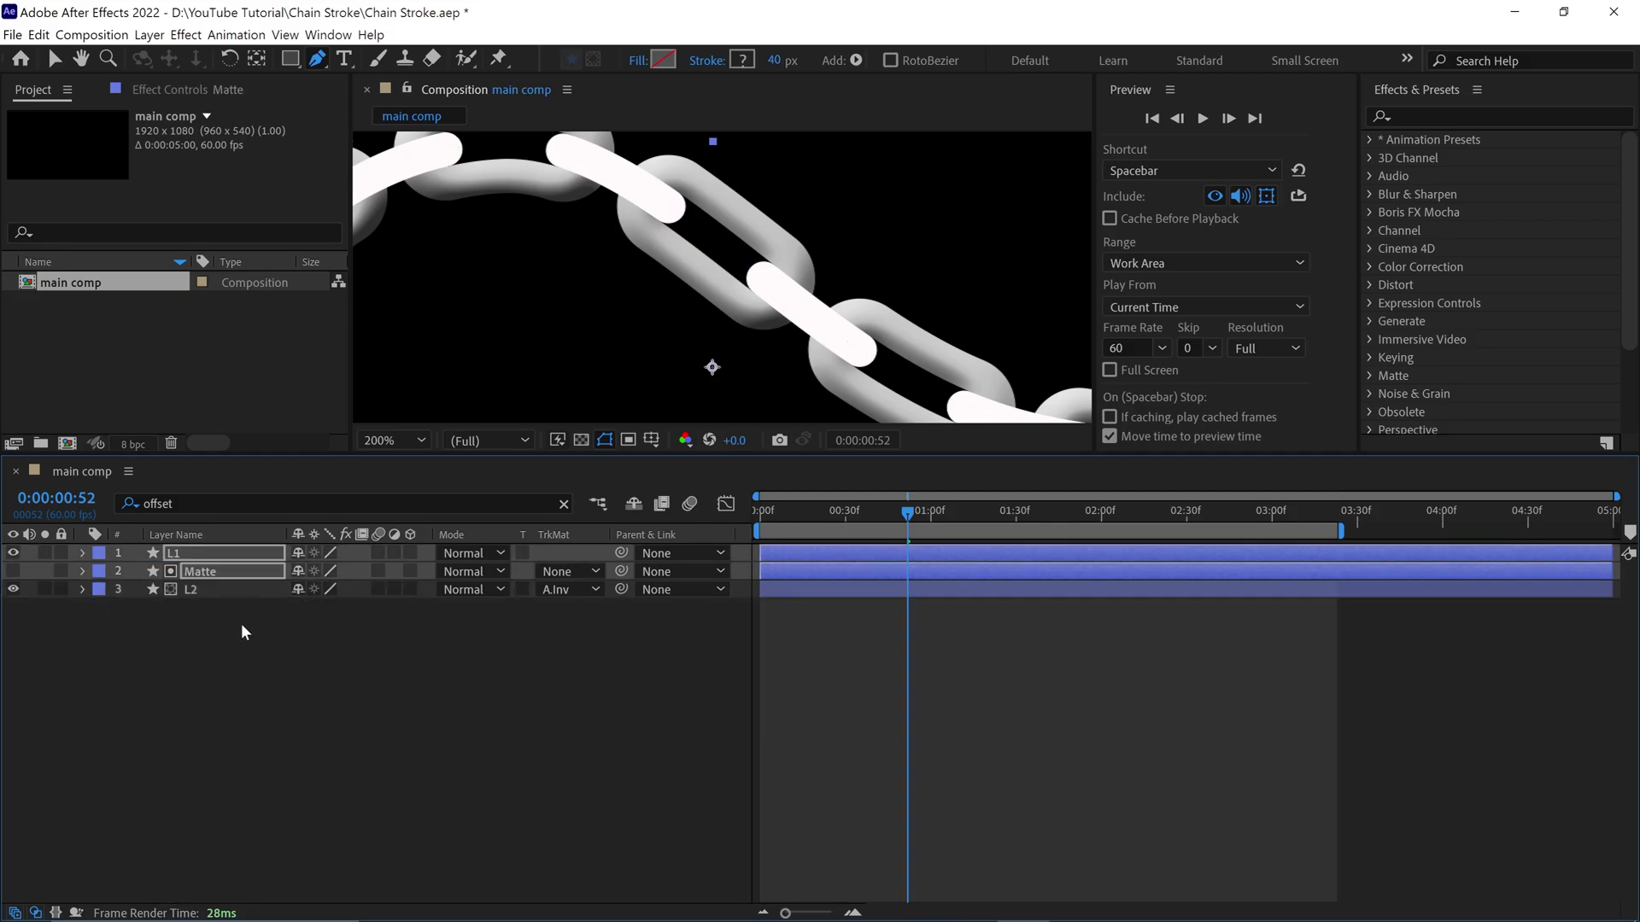
{"action": "left_click_drag", "start_coordinate": [729, 459], "coordinate": [729, 557]}
{"action": "left_click", "coordinate": [217, 654]}
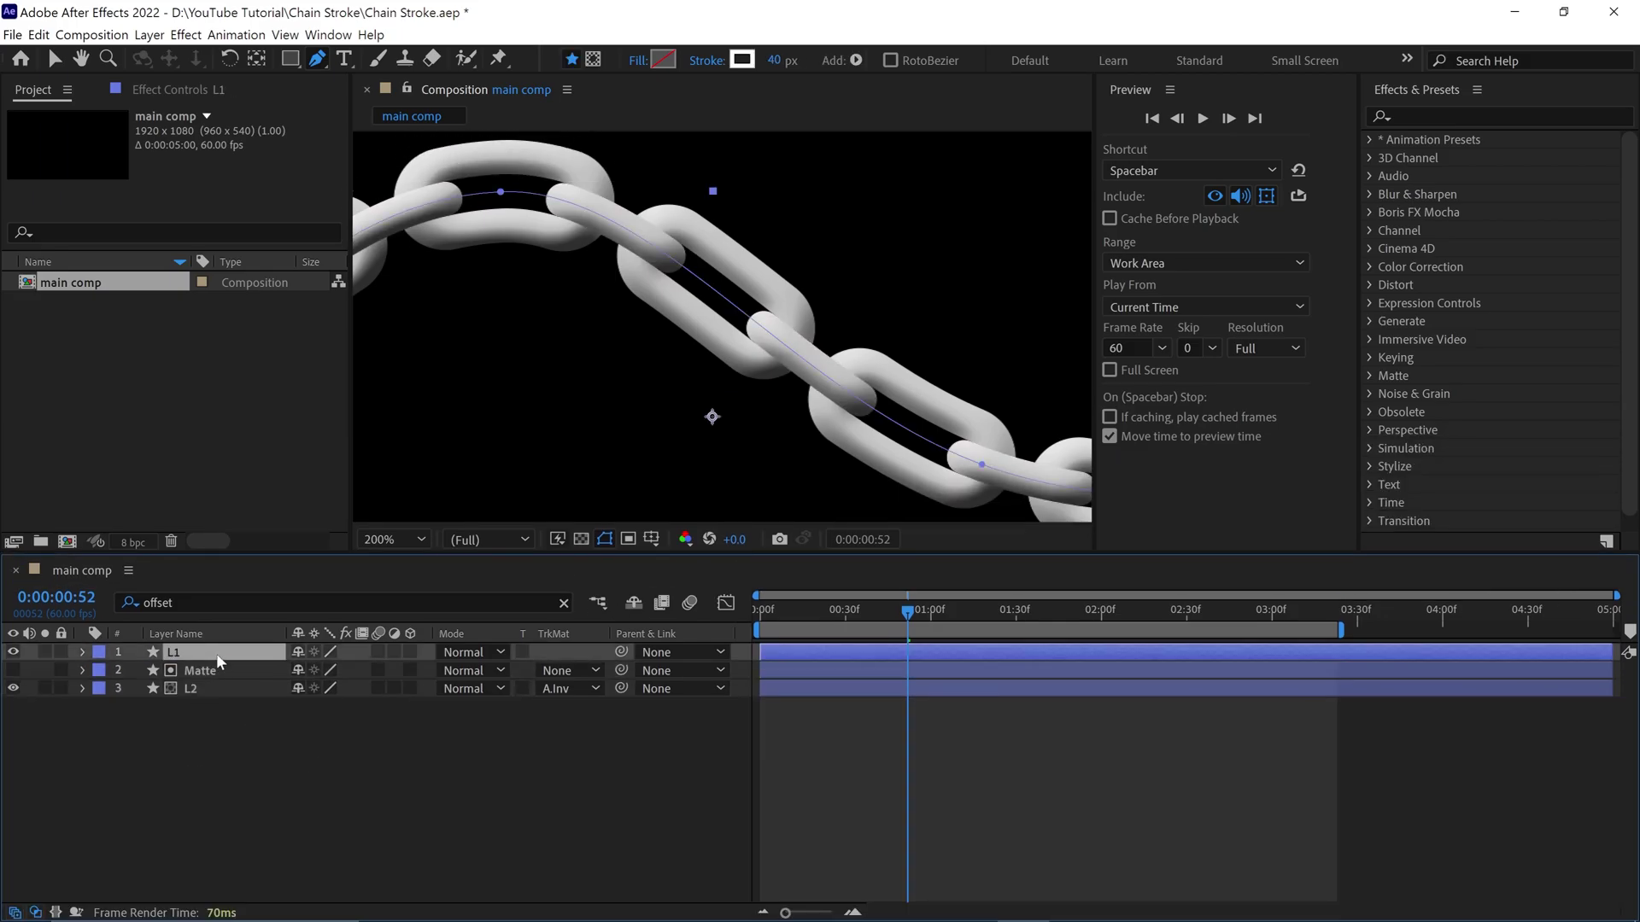
{"action": "right_click", "coordinate": [217, 654]}
{"action": "mouse_move", "coordinate": [434, 400]}
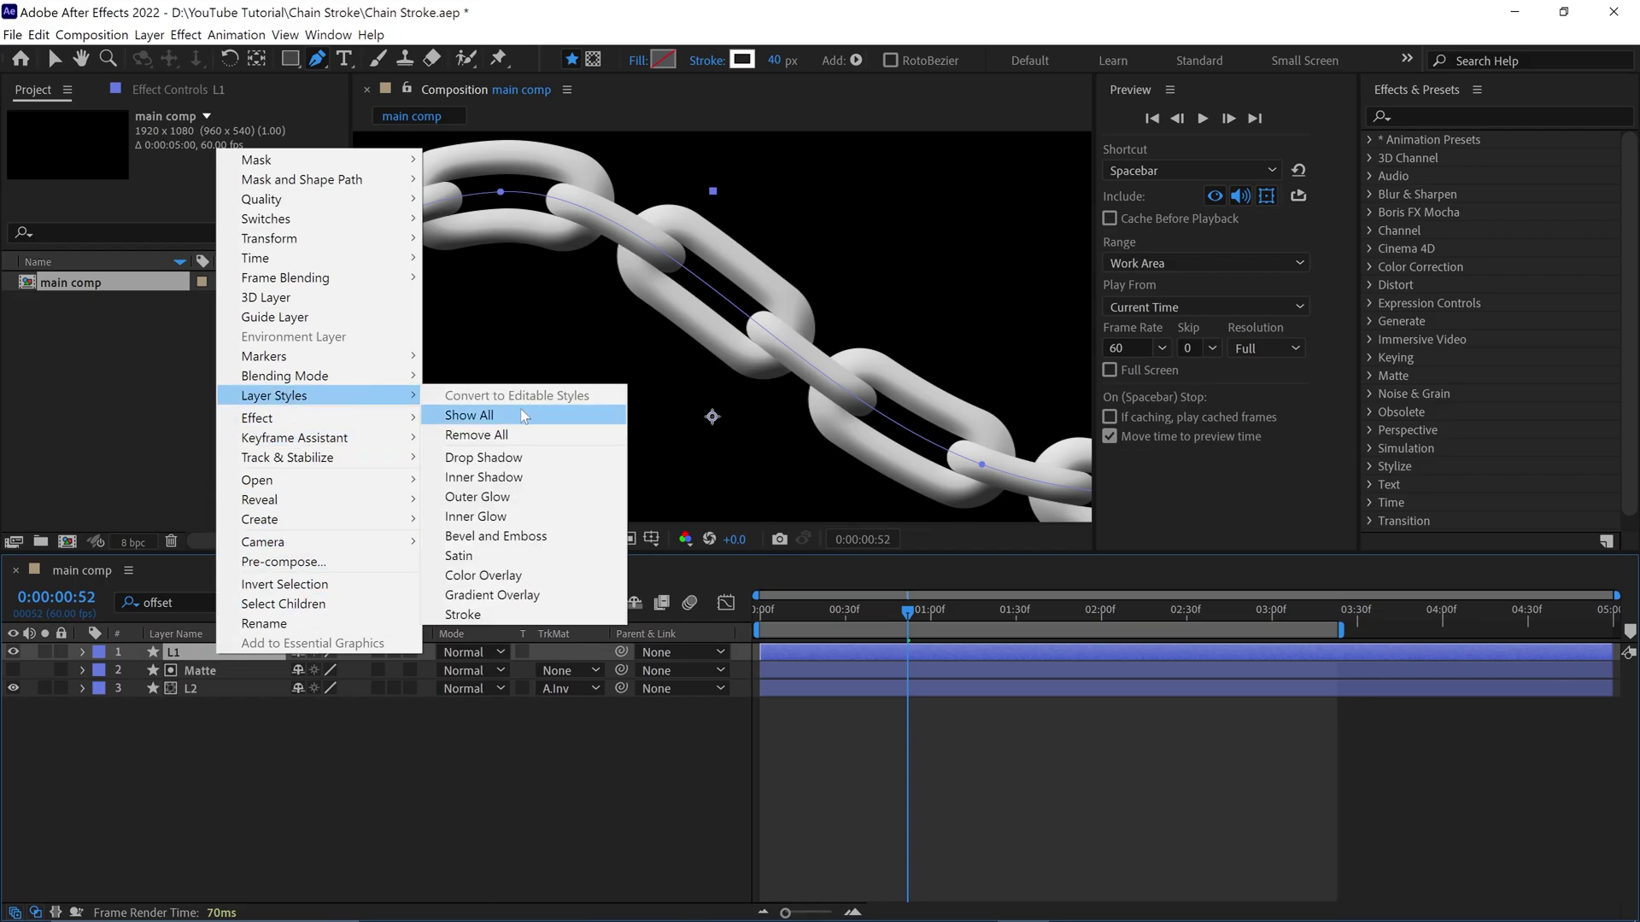
{"action": "left_click", "coordinate": [515, 480]}
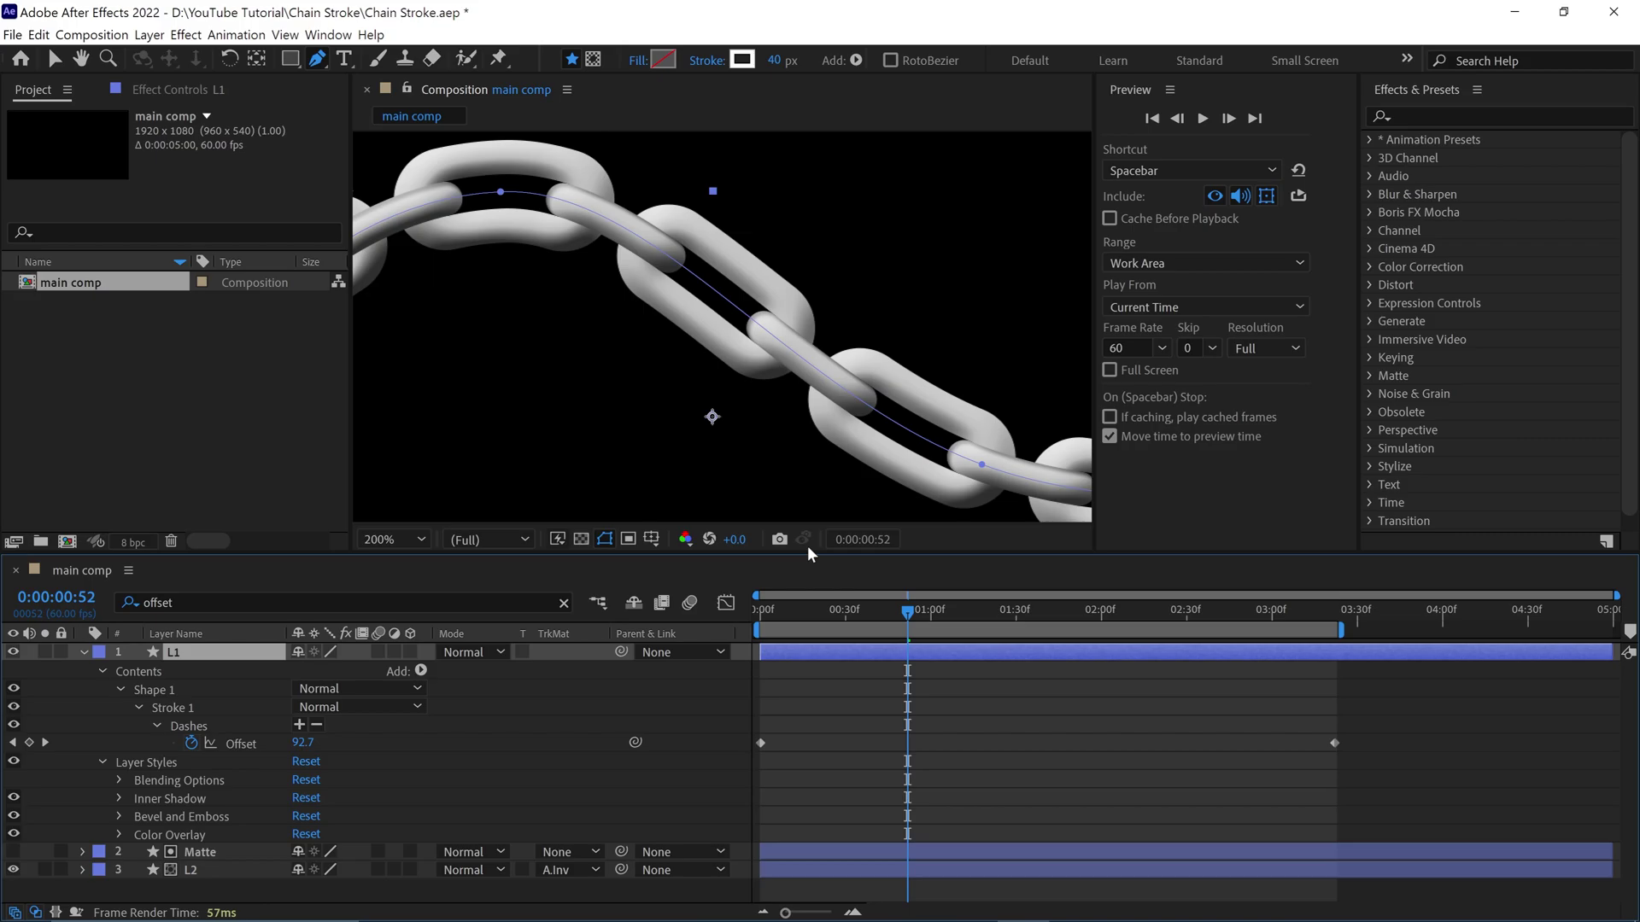
{"action": "left_click", "coordinate": [376, 535]}
{"action": "left_click", "coordinate": [377, 162]}
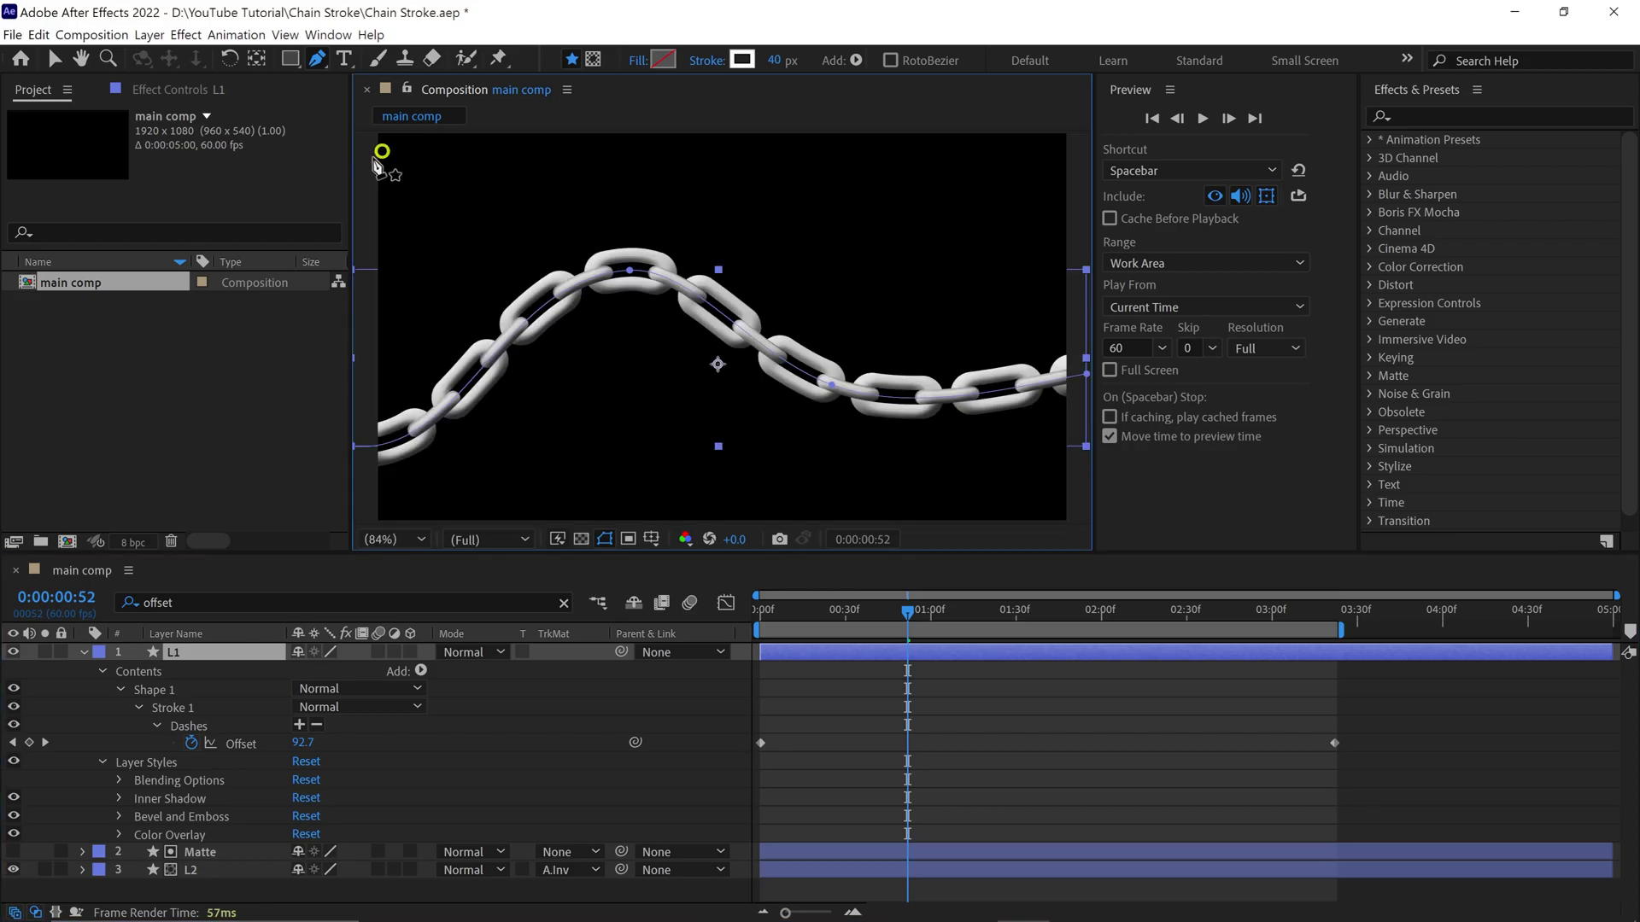
{"action": "key", "text": "space"}
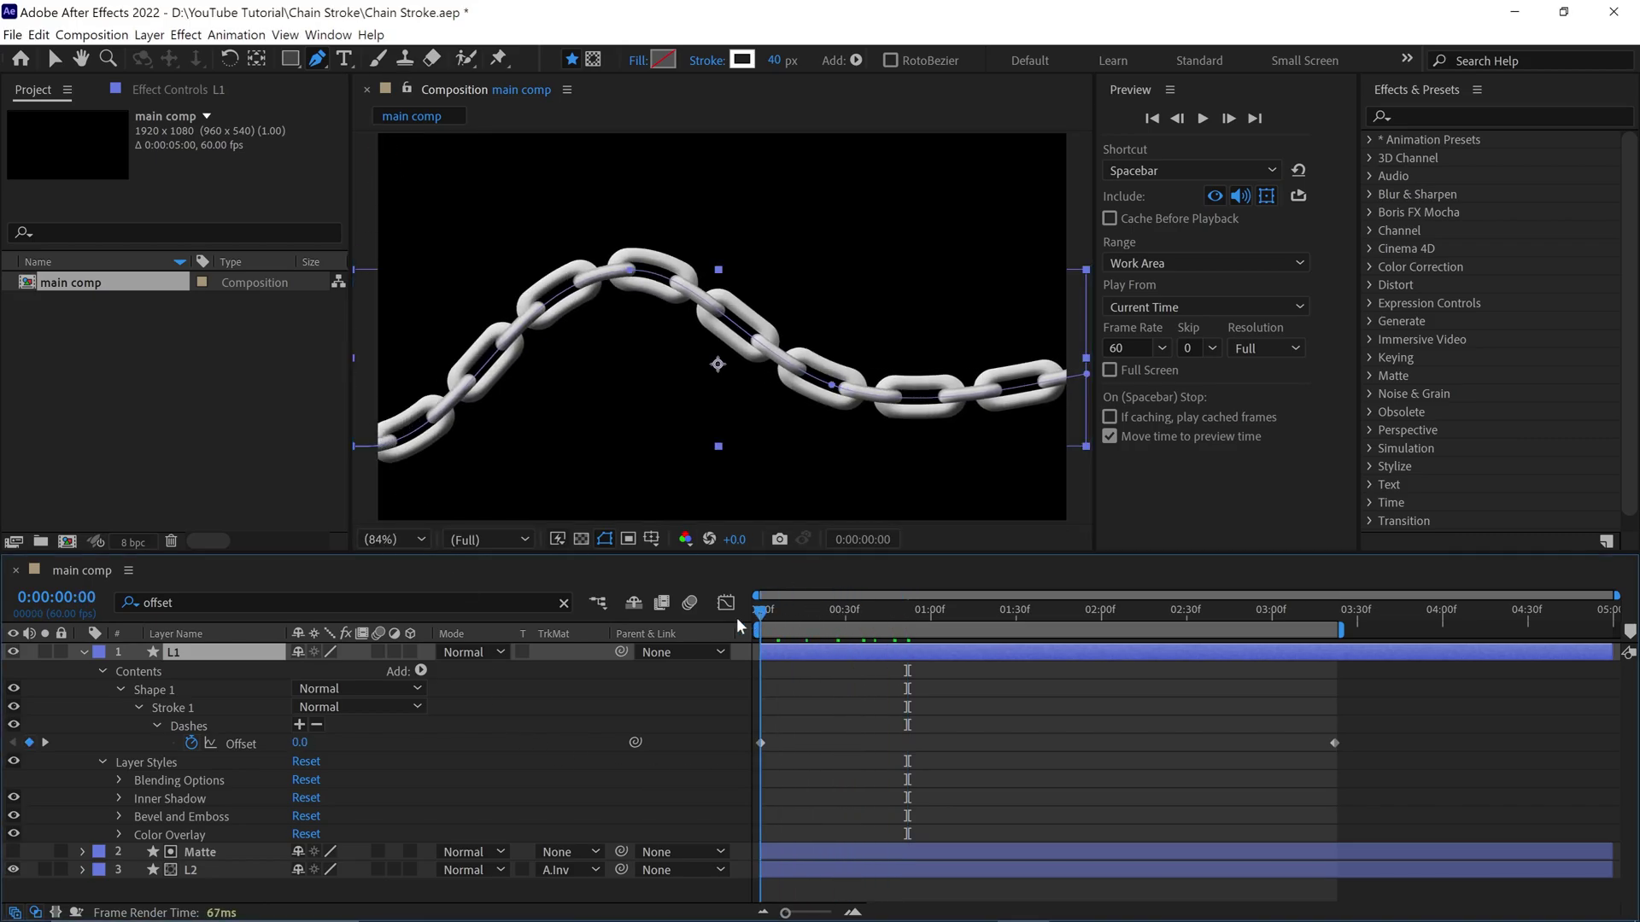
{"action": "left_click", "coordinate": [720, 658]}
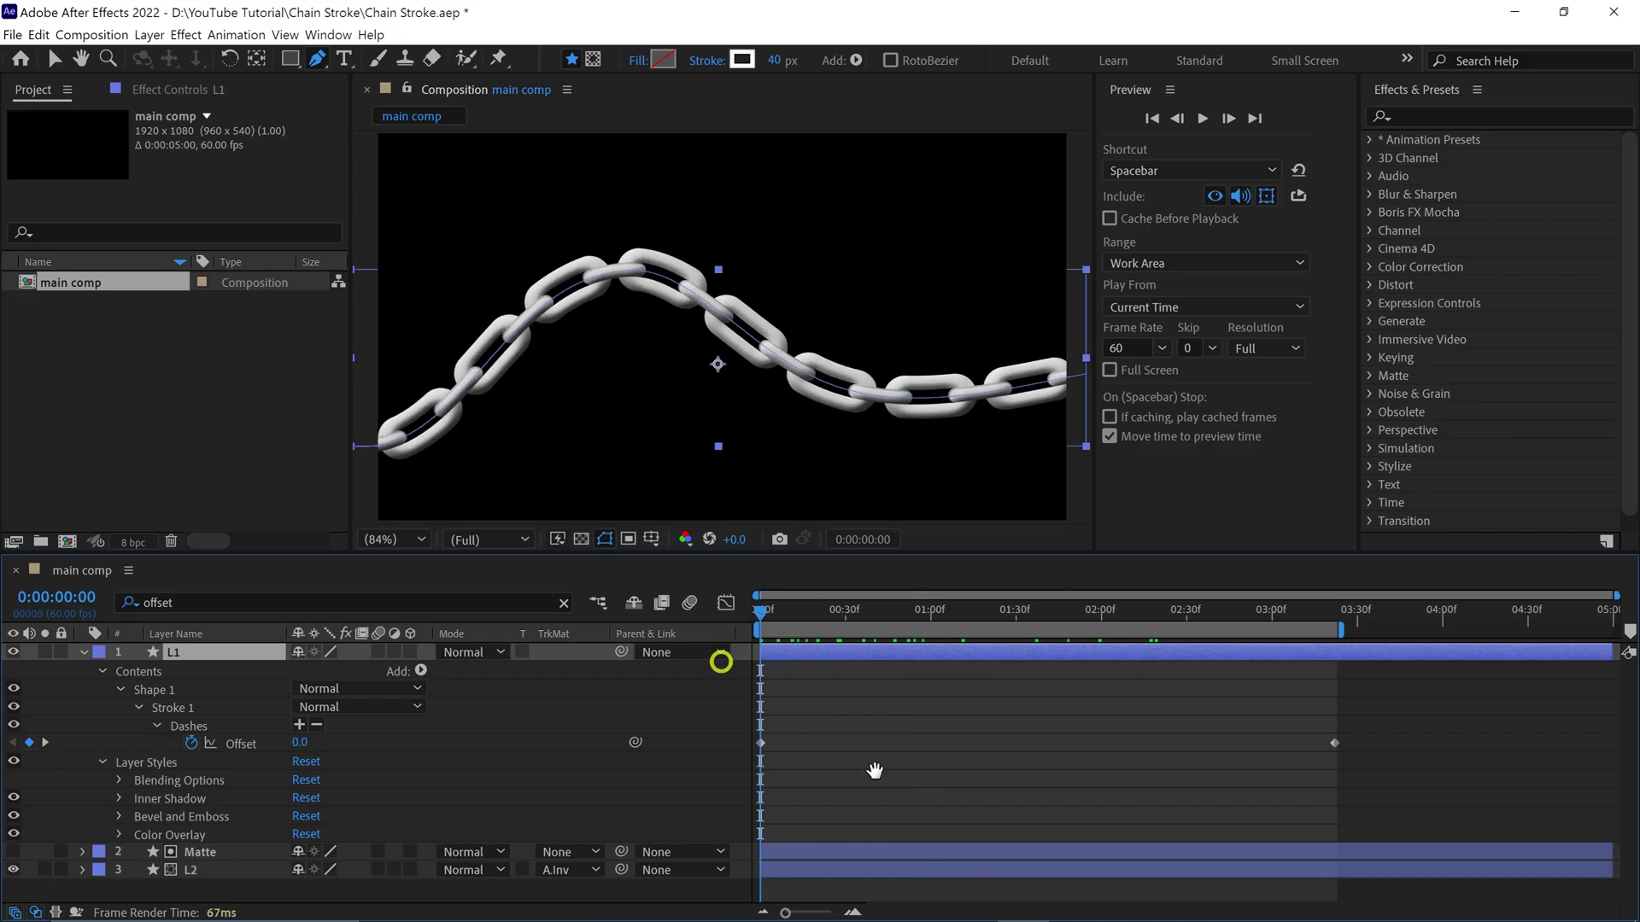
{"action": "key", "text": "Home"}
{"action": "key", "text": "space"}
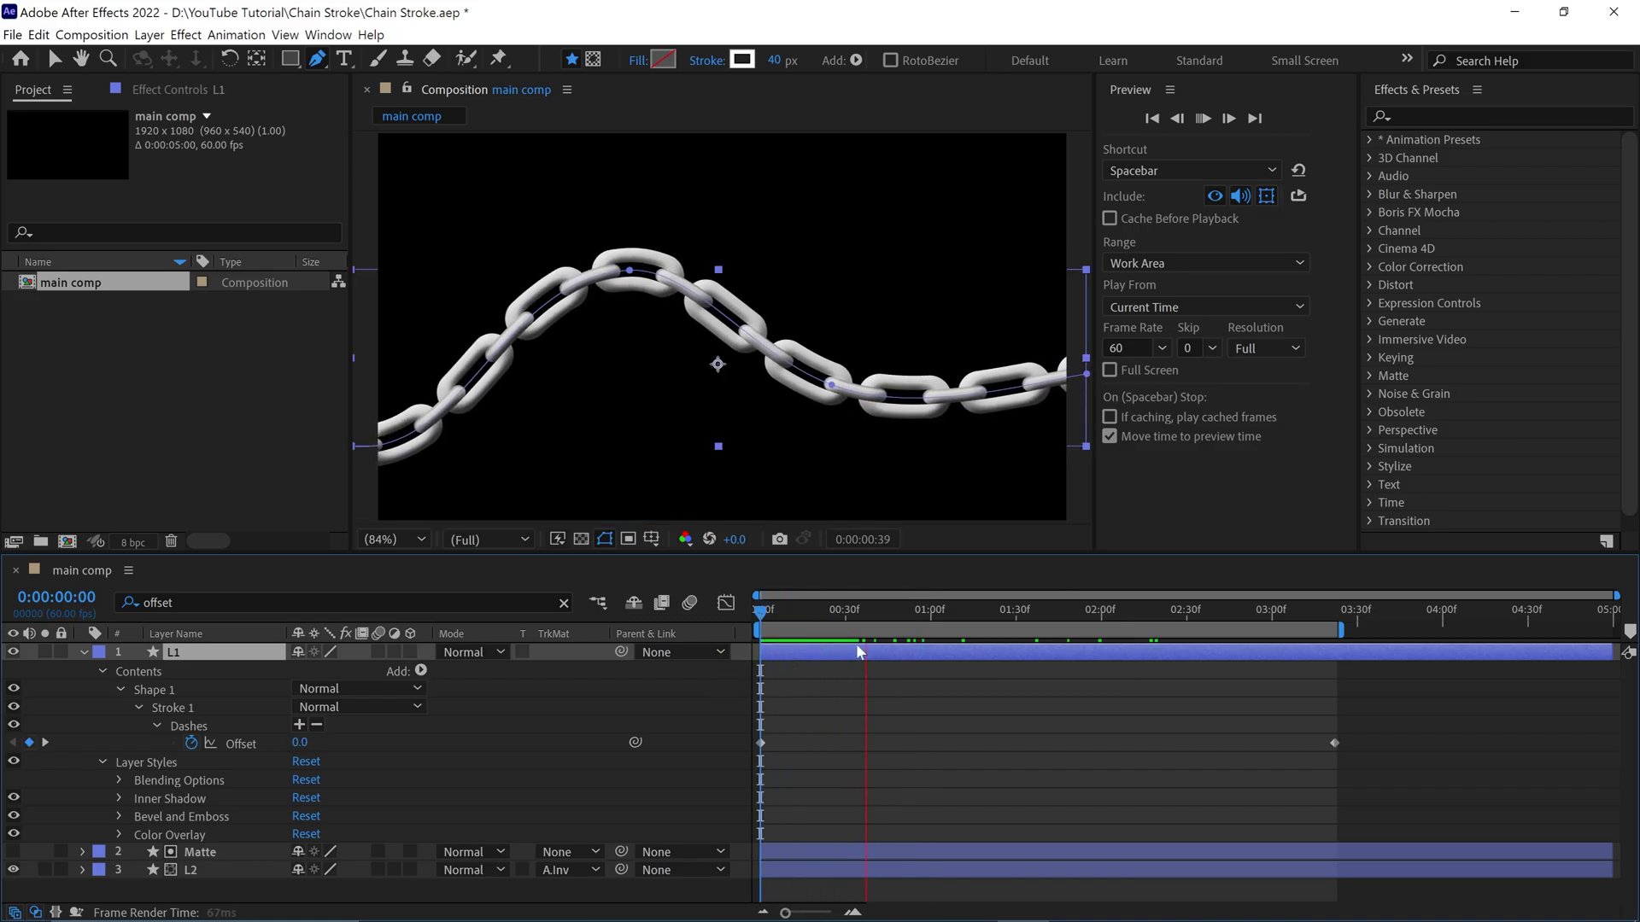